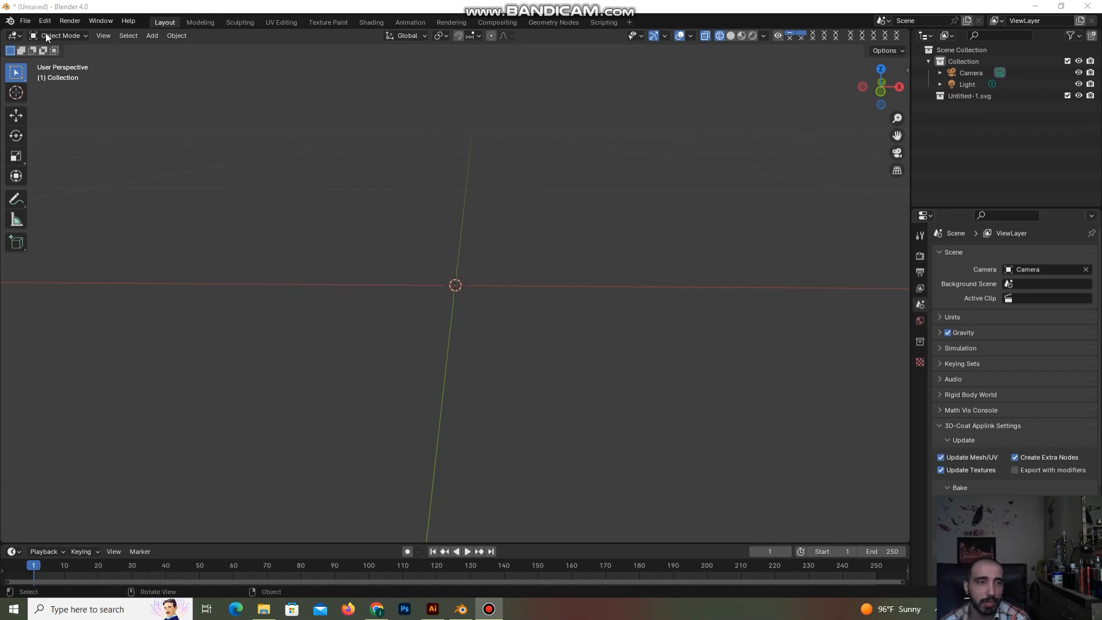
# Import Untitled-1.svg from the Pictures folder as a Scalable Vector Graphics file.
pyautogui.click(30, 23)
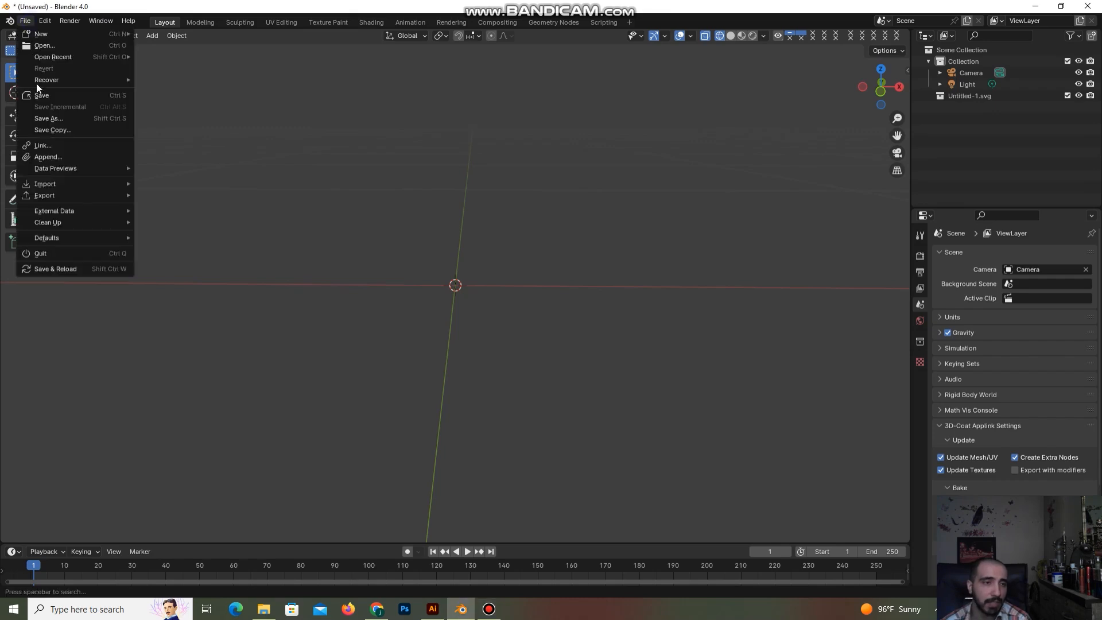
pyautogui.moveTo(70, 184)
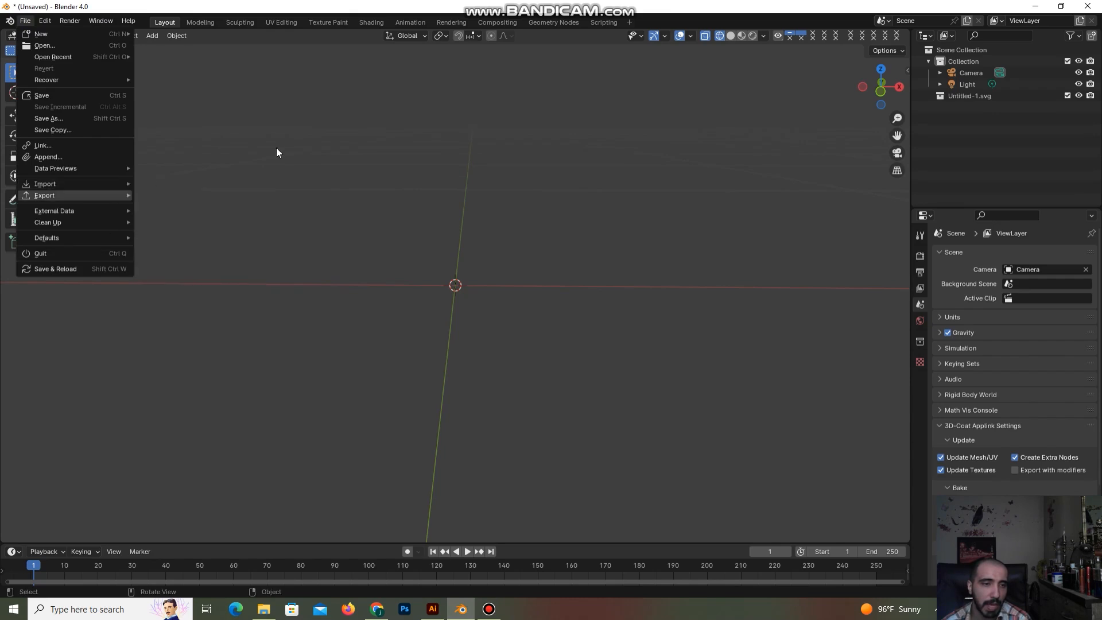
pyautogui.click(23, 22)
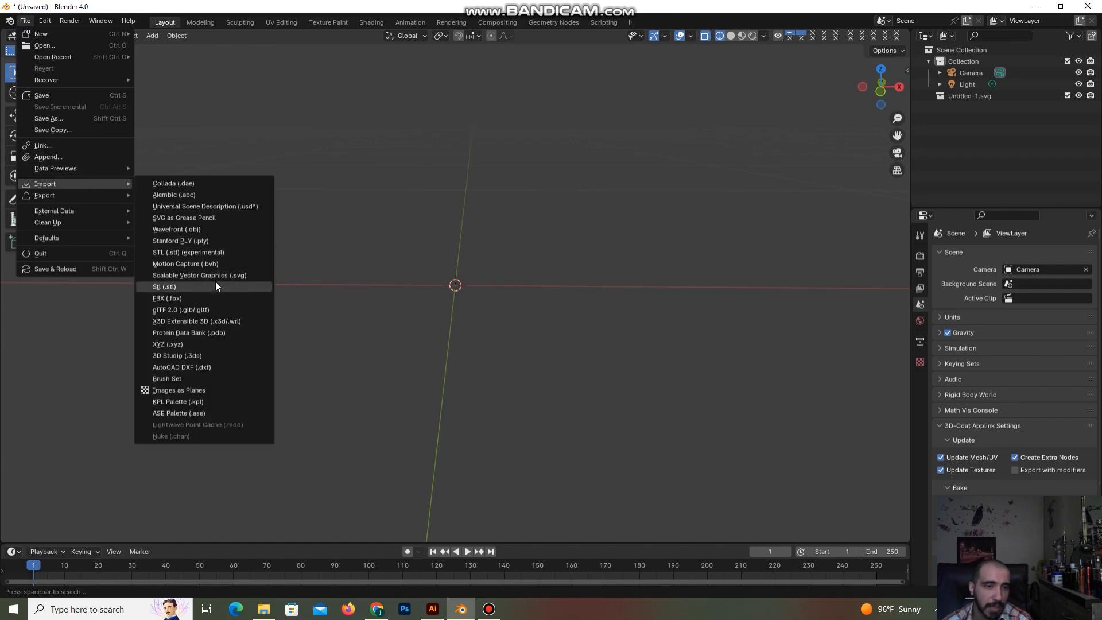
pyautogui.click(178, 276)
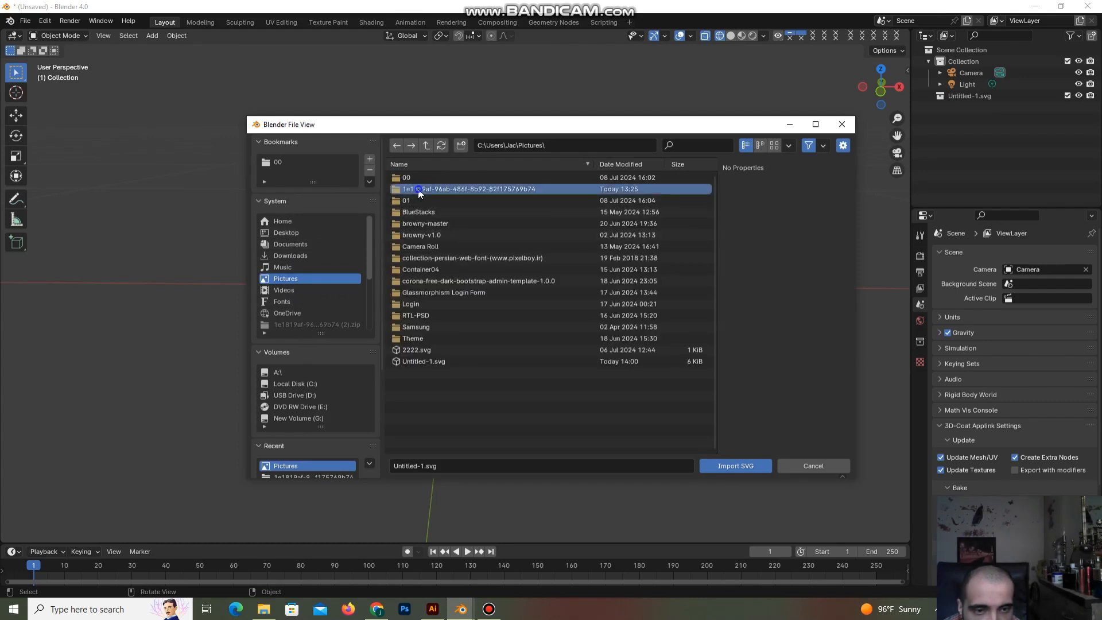
pyautogui.click(396, 190)
pyautogui.click(286, 279)
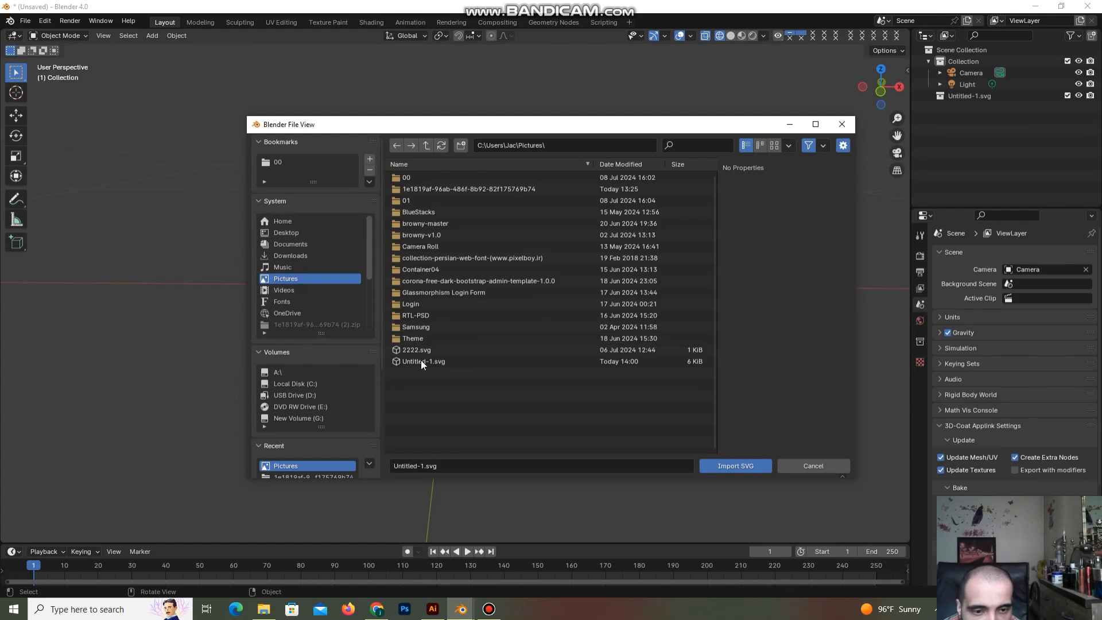
pyautogui.click(710, 465)
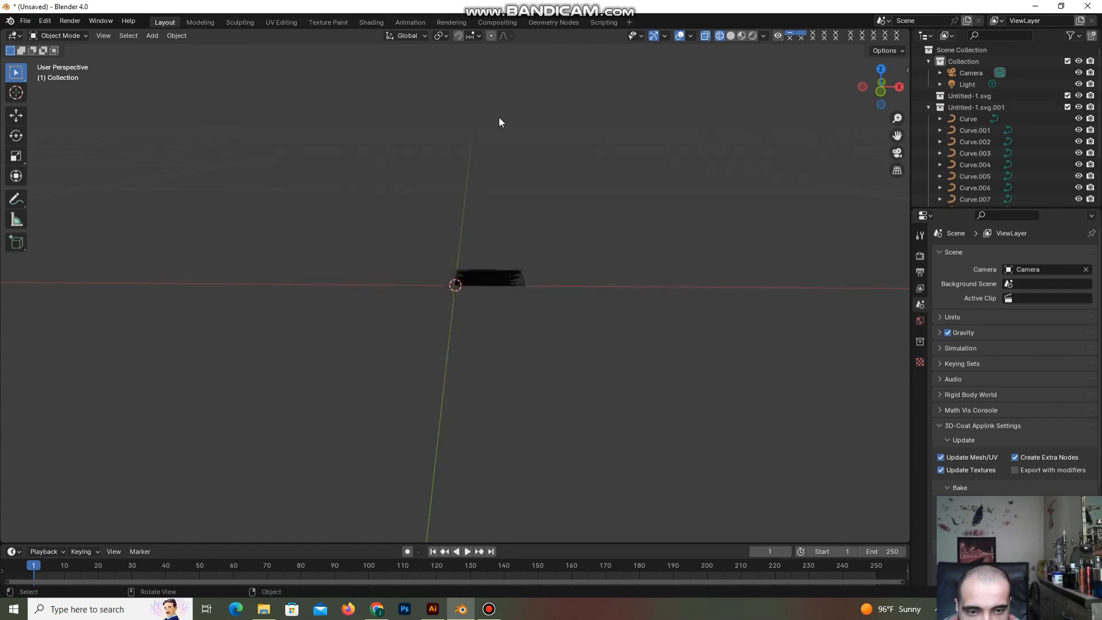
# Display the imported artwork in solid shading and delete the two white background shapes behind the guitar.
pyautogui.moveTo(873, 77); pyautogui.dragTo(773, 24)
pyautogui.click(728, 35)
pyautogui.moveTo(881, 86)
pyautogui.mouseDown()
pyautogui.moveTo(869, 100)
pyautogui.moveTo(838, 95)
pyautogui.moveTo(779, 26)
pyautogui.moveTo(812, 55)
pyautogui.moveTo(726, 23)
pyautogui.moveTo(574, 19)
pyautogui.moveTo(774, 41)
pyautogui.moveTo(834, 75)
pyautogui.moveTo(716, 200)
pyautogui.mouseUp()
pyautogui.scroll(3, 634, 241)
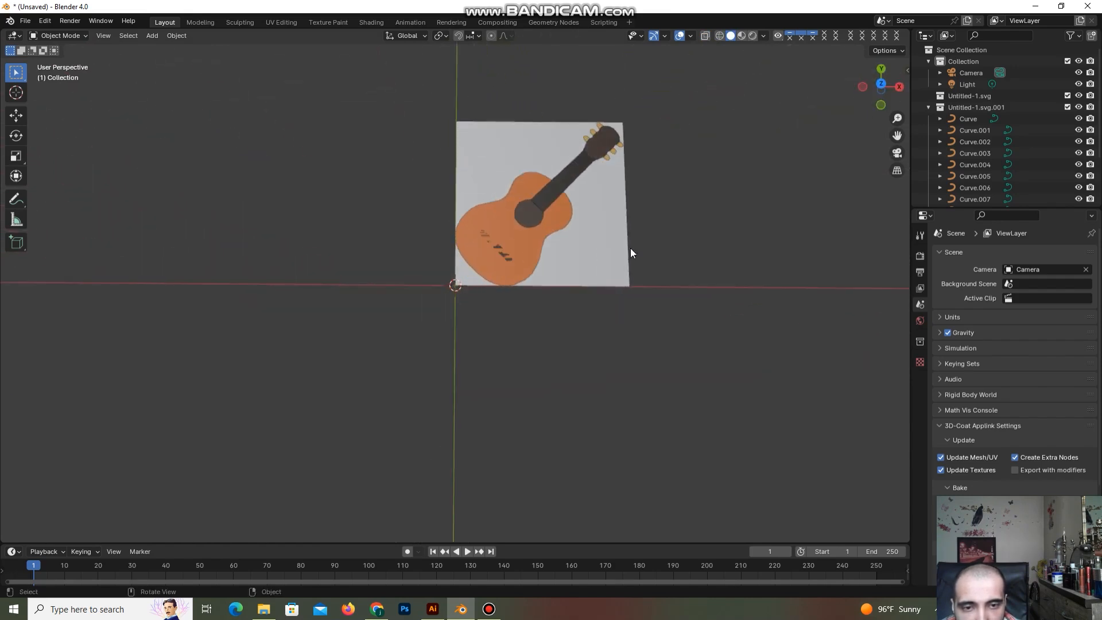
pyautogui.click(612, 268)
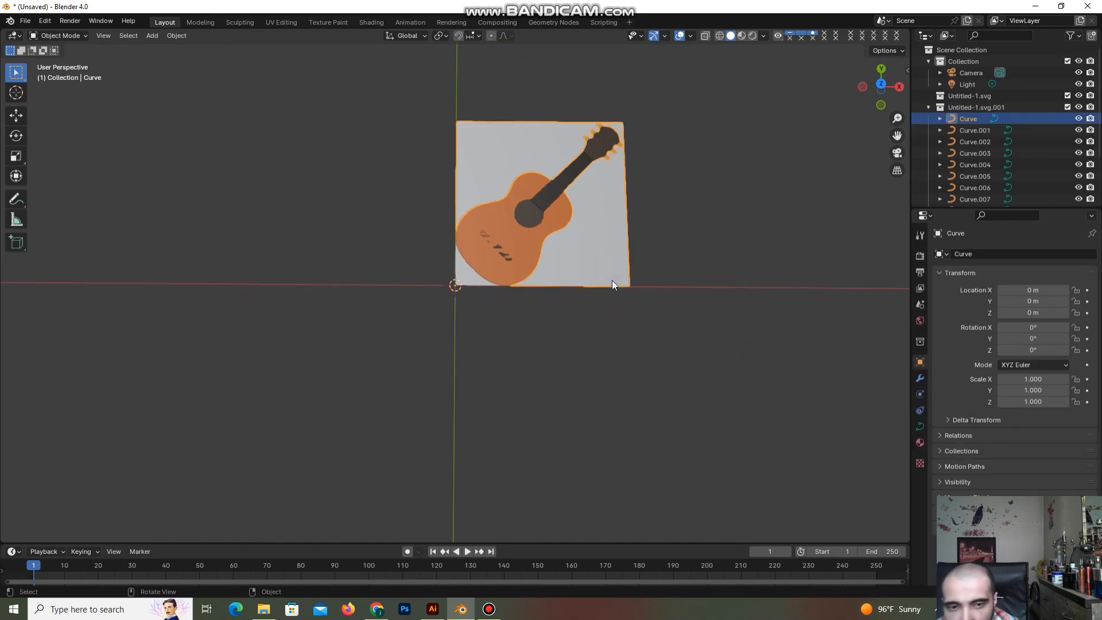
pyautogui.press('Delete')
pyautogui.click(502, 284)
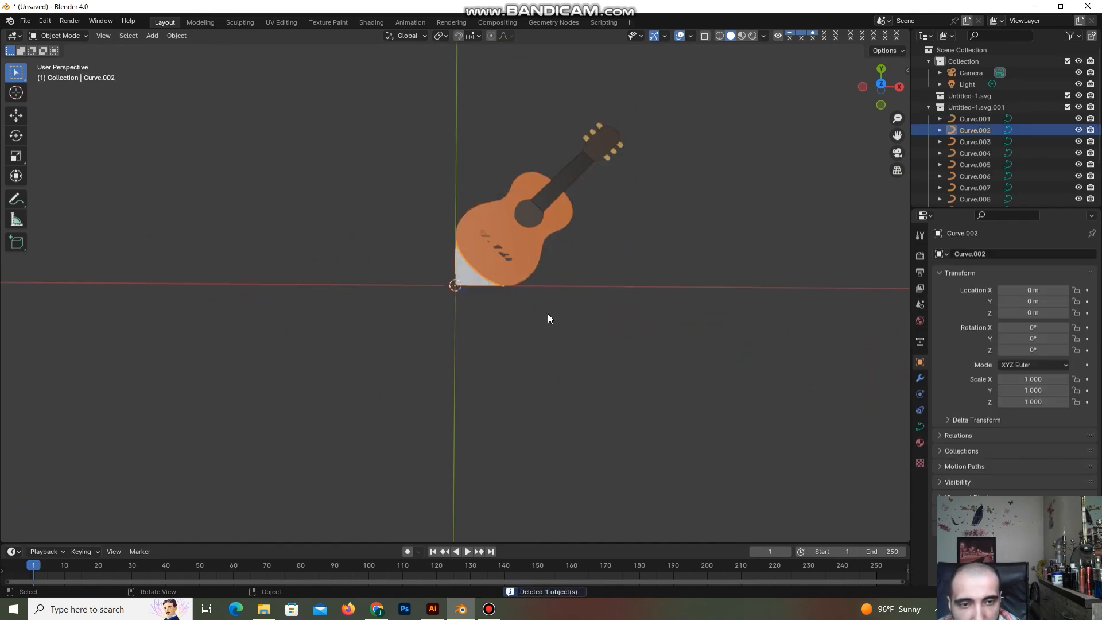
pyautogui.press('Delete')
# Select the guitar body in a wireframe top view and extrude its curve geometry by 0.002 m.
pyautogui.click(880, 85)
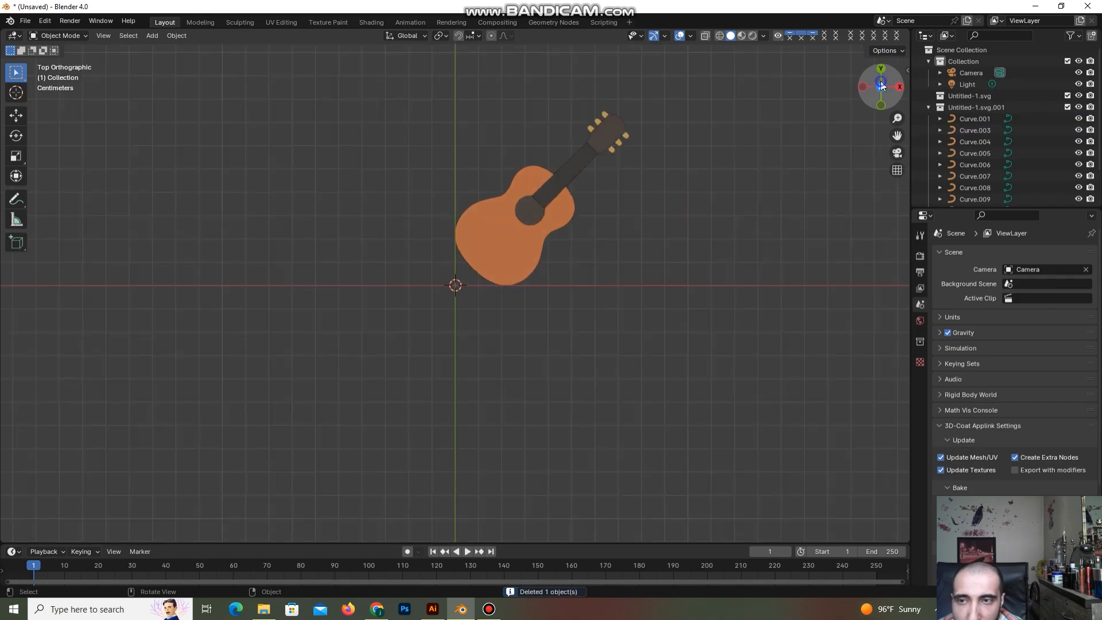
pyautogui.click(717, 37)
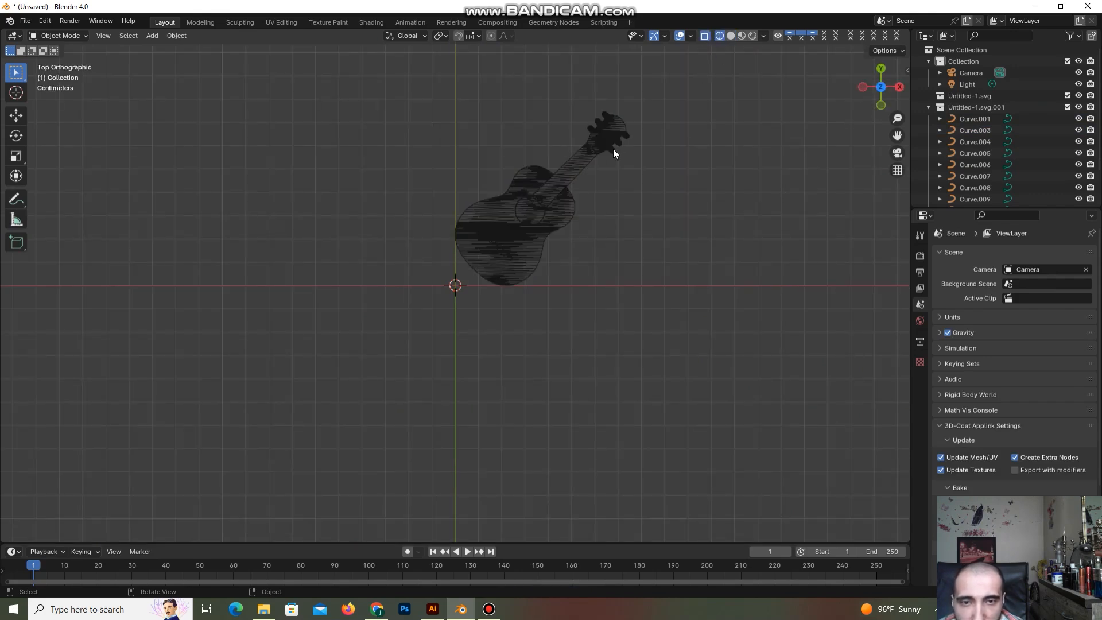
pyautogui.scroll(5, 613, 149)
pyautogui.moveTo(898, 137); pyautogui.dragTo(794, 303)
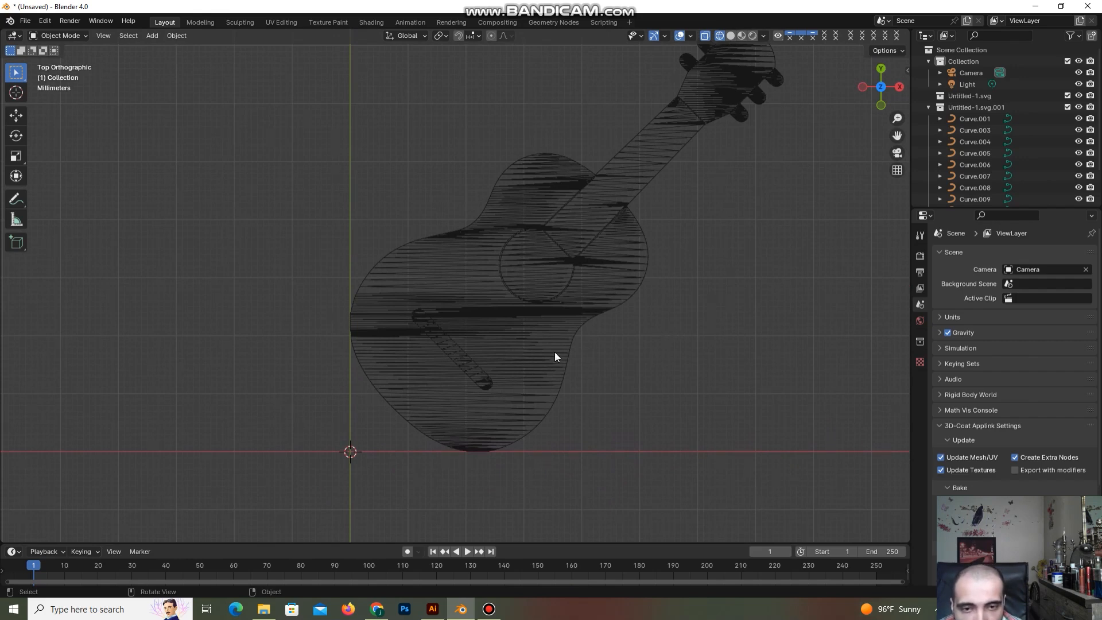
pyautogui.click(392, 365)
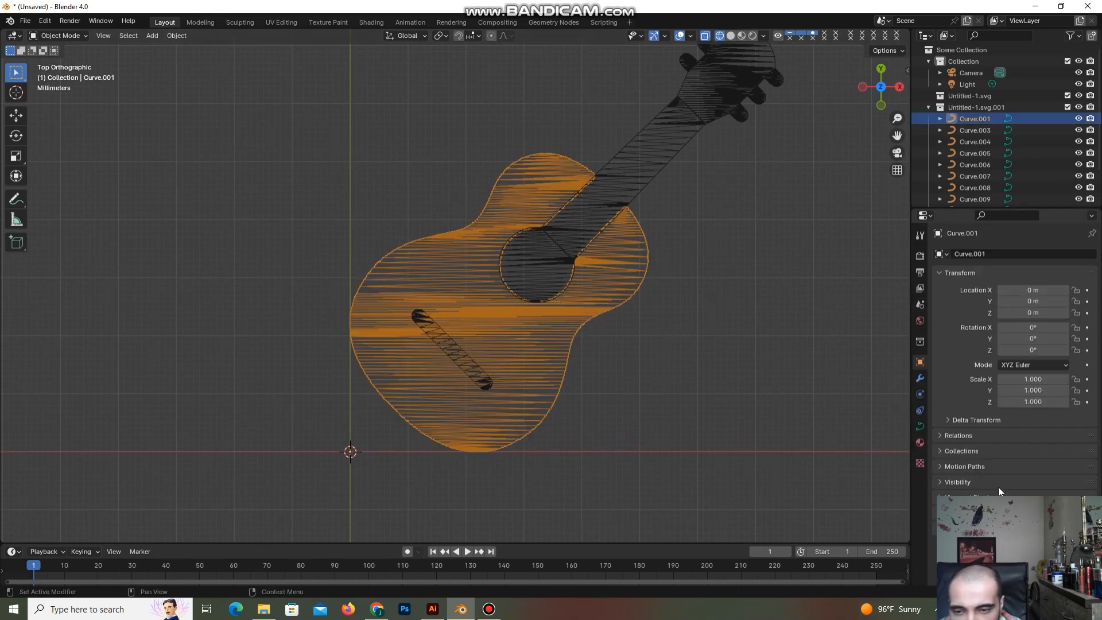
pyautogui.click(920, 427)
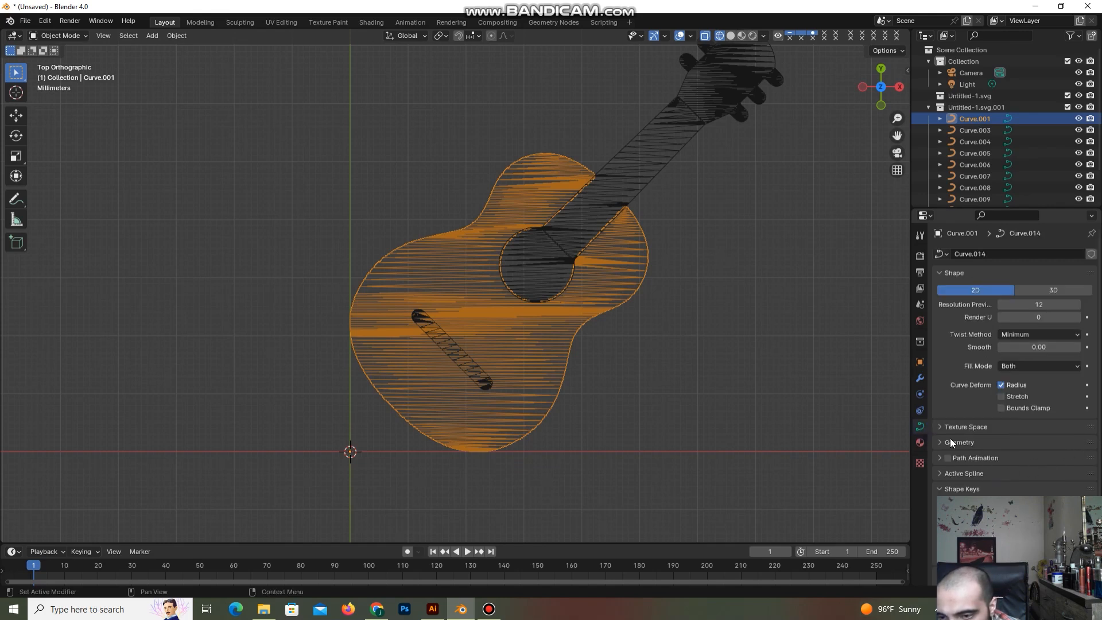
pyautogui.click(939, 442)
pyautogui.click(1042, 472)
pyautogui.write('0')
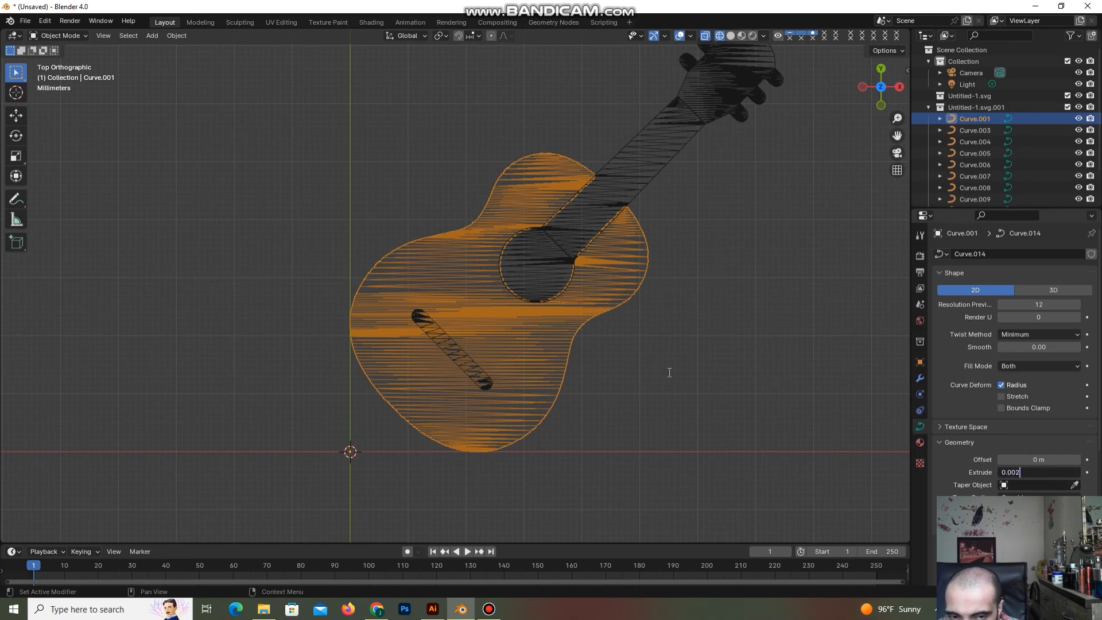
pyautogui.write('.002')
pyautogui.press('Return')
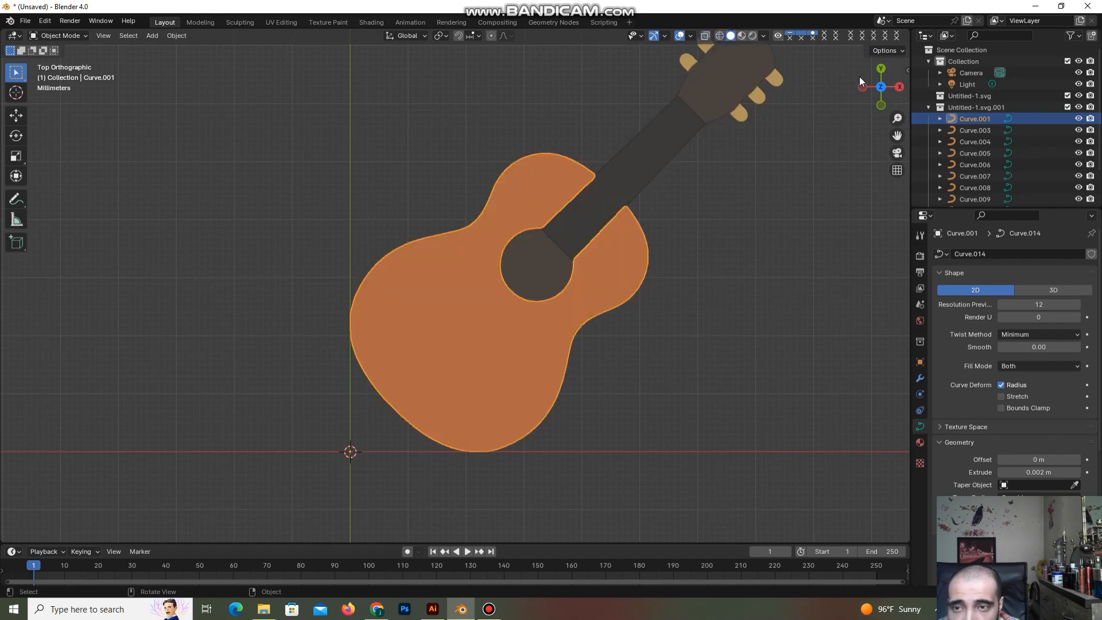
# Increase the guitar body's curve extrusion to 0.006 m.
pyautogui.moveTo(878, 86)
pyautogui.mouseDown()
pyautogui.moveTo(864, 122)
pyautogui.moveTo(823, 106)
pyautogui.moveTo(830, 119)
pyautogui.moveTo(987, 106)
pyautogui.moveTo(969, 129)
pyautogui.moveTo(909, 128)
pyautogui.moveTo(870, 95)
pyautogui.mouseUp()
pyautogui.click(1037, 471)
pyautogui.write('0.00')
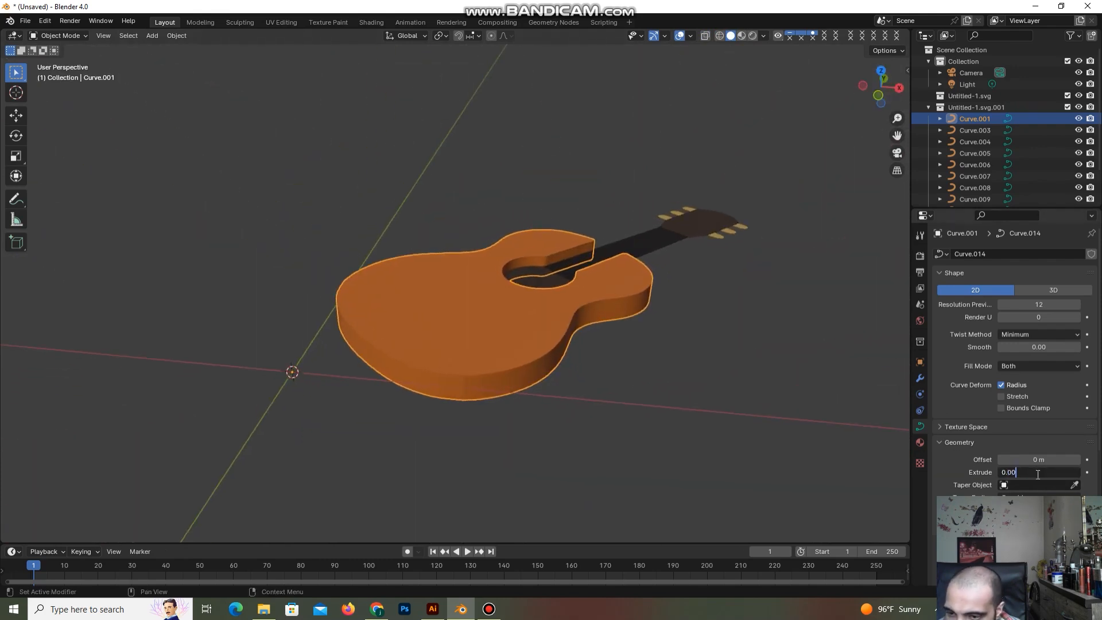
pyautogui.write('6')
pyautogui.press('Return')
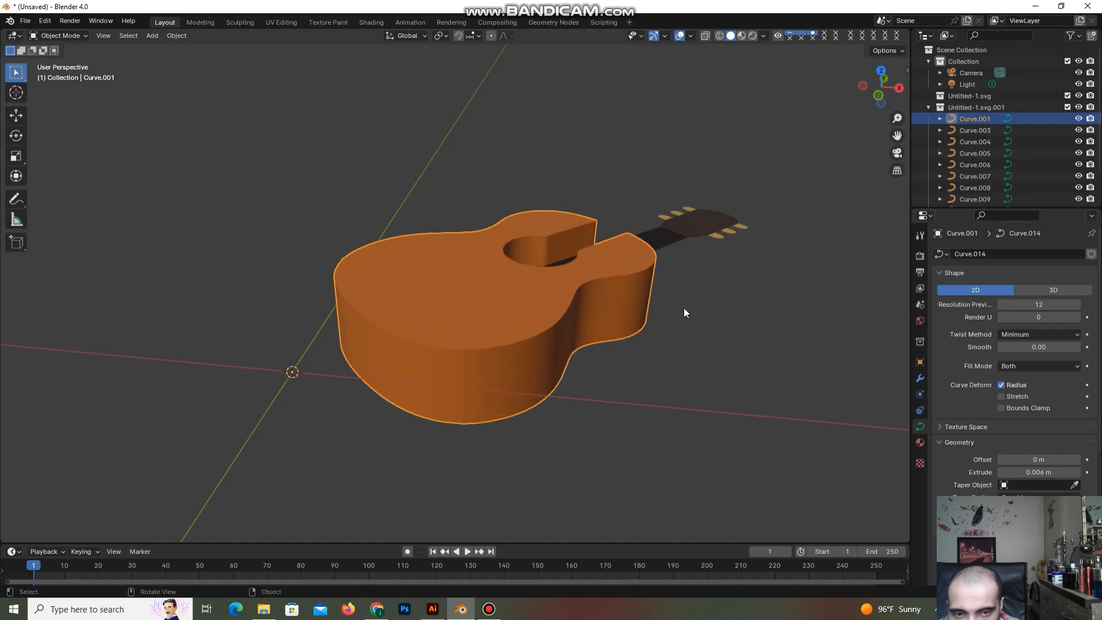
# Extrude the narrow bridge bar on the guitar body by 0.0061 m and show the model in solid shading.
pyautogui.moveTo(863, 96)
pyautogui.mouseDown()
pyautogui.moveTo(852, 149)
pyautogui.moveTo(855, 126)
pyautogui.mouseUp()
pyautogui.click(719, 36)
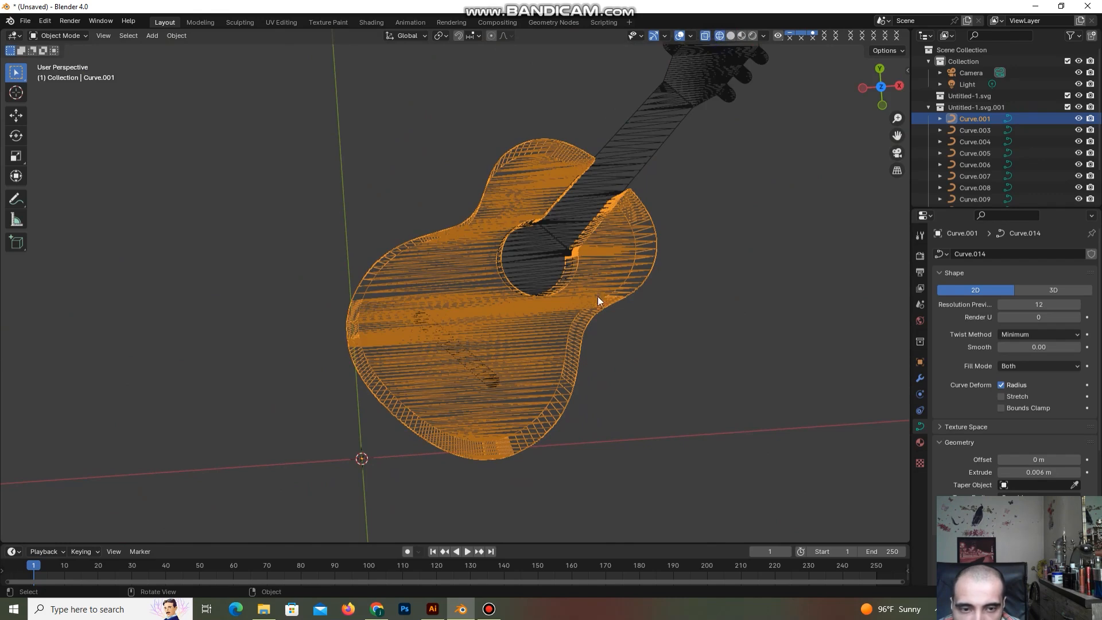
pyautogui.click(488, 380)
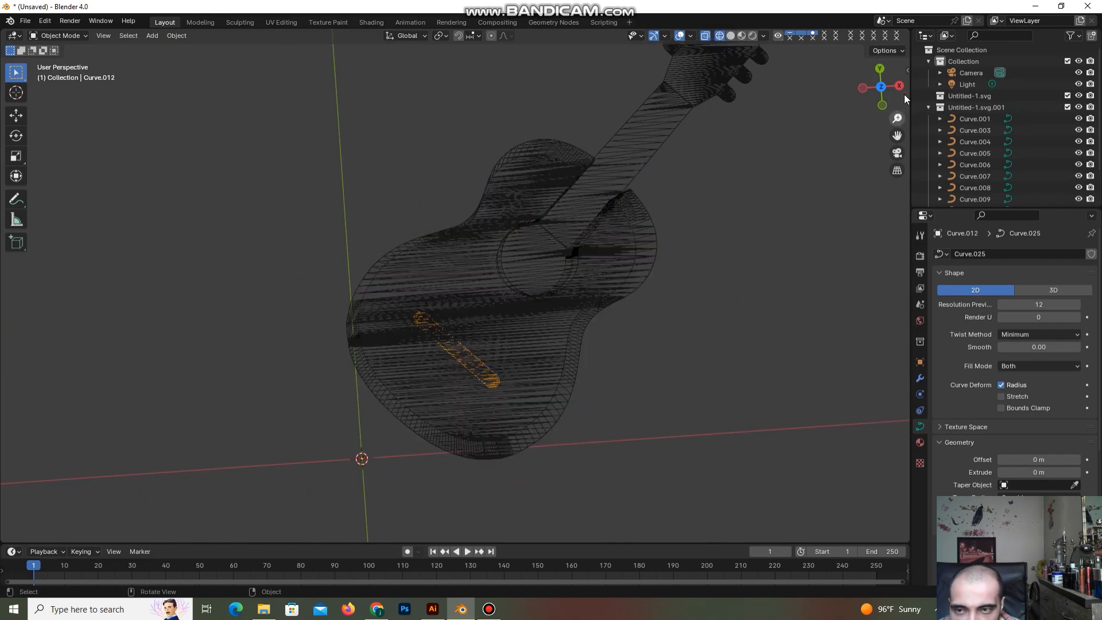
pyautogui.moveTo(880, 87); pyautogui.dragTo(836, 126)
pyautogui.click(1038, 471)
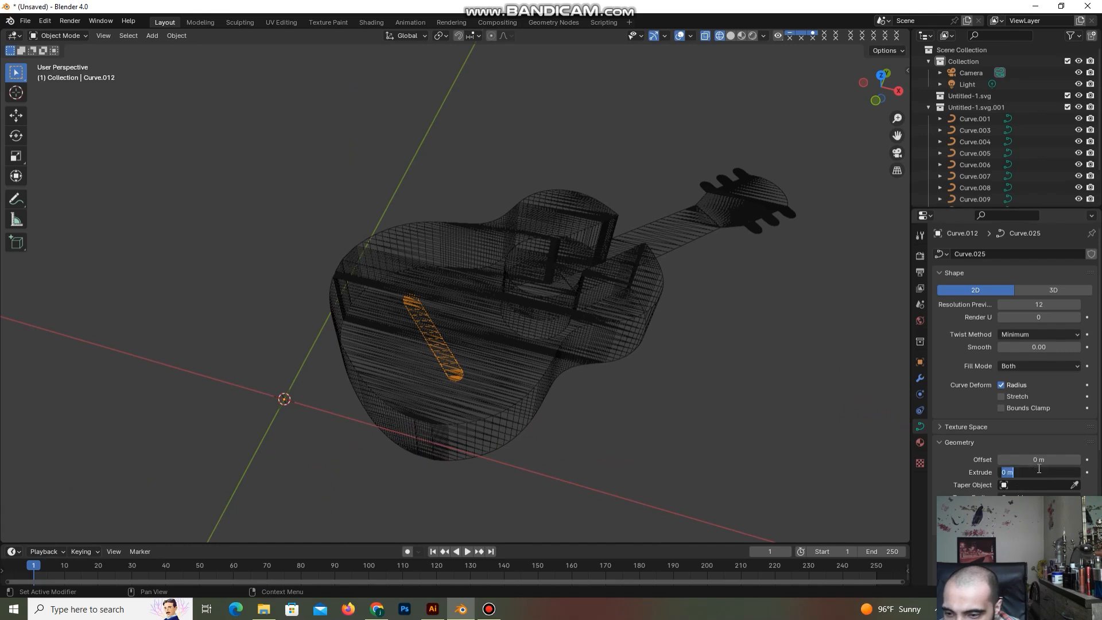
pyautogui.write('0.006')
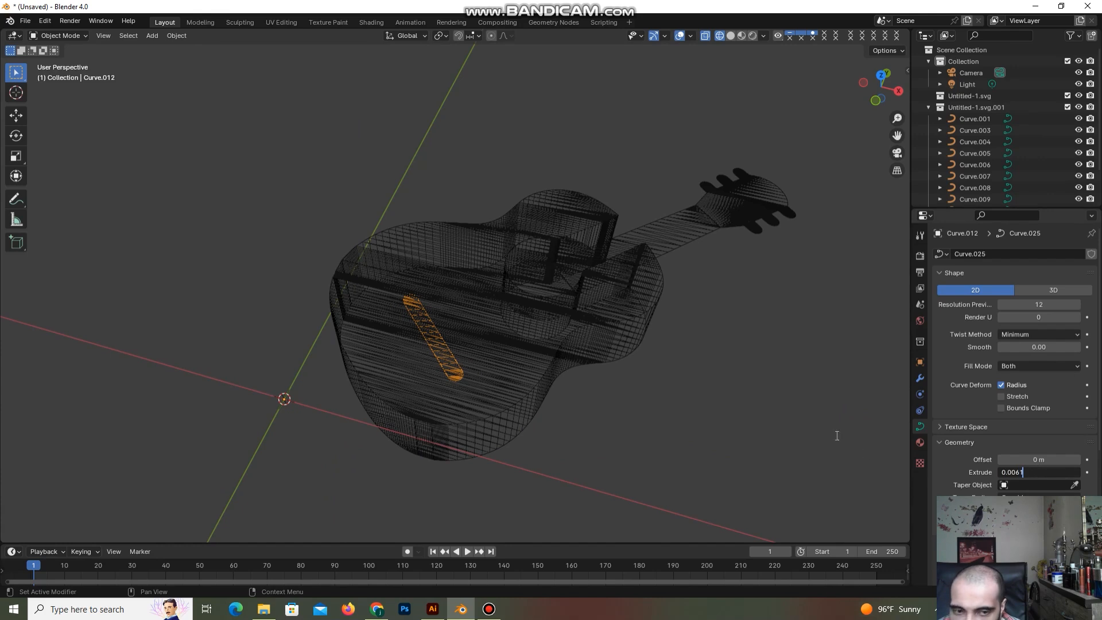
pyautogui.write('1')
pyautogui.press('Return')
pyautogui.click(730, 35)
pyautogui.scroll(-1, 758, 151)
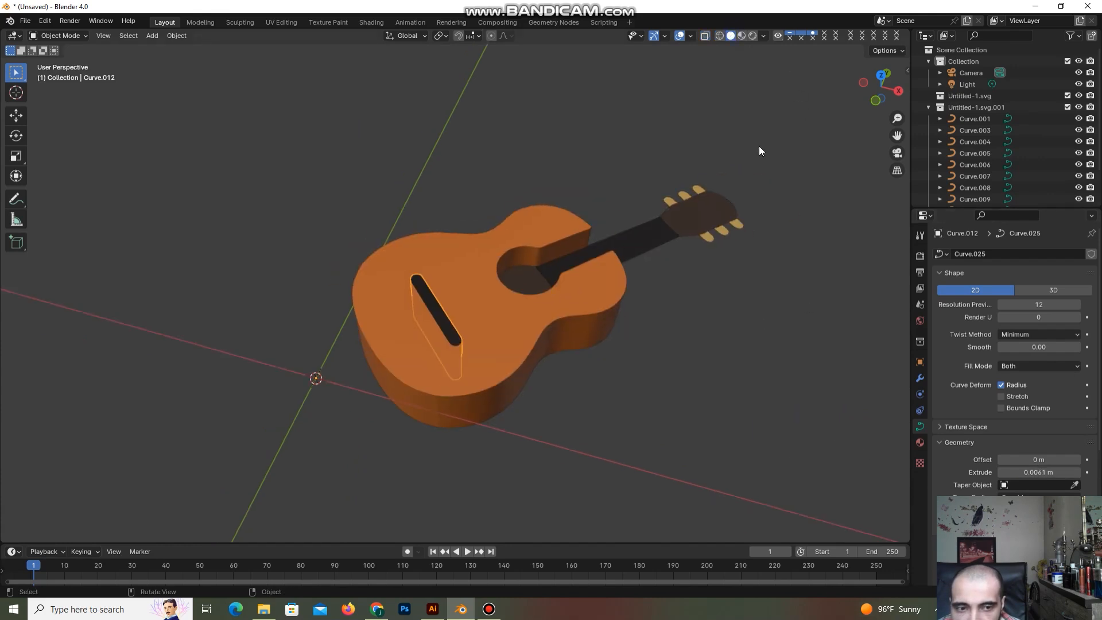
# Raise the bridge bar slightly along the Z axis so it stands above the guitar body's surface.
pyautogui.moveTo(877, 108)
pyautogui.mouseDown()
pyautogui.moveTo(890, 97)
pyautogui.moveTo(878, 80)
pyautogui.moveTo(869, 95)
pyautogui.mouseUp()
pyautogui.click(17, 116)
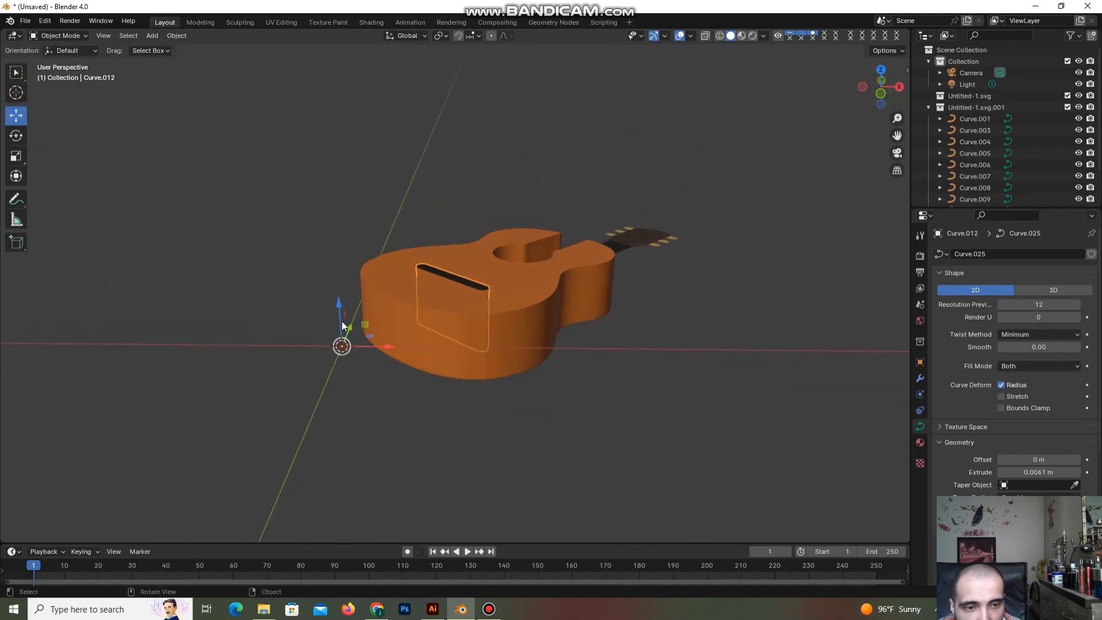
pyautogui.moveTo(340, 316); pyautogui.dragTo(339, 309)
pyautogui.click(572, 414)
# Try higher preview and render resolutions on the guitar body's curve and set its Smooth value to 10.43.
pyautogui.rightClick(507, 343)
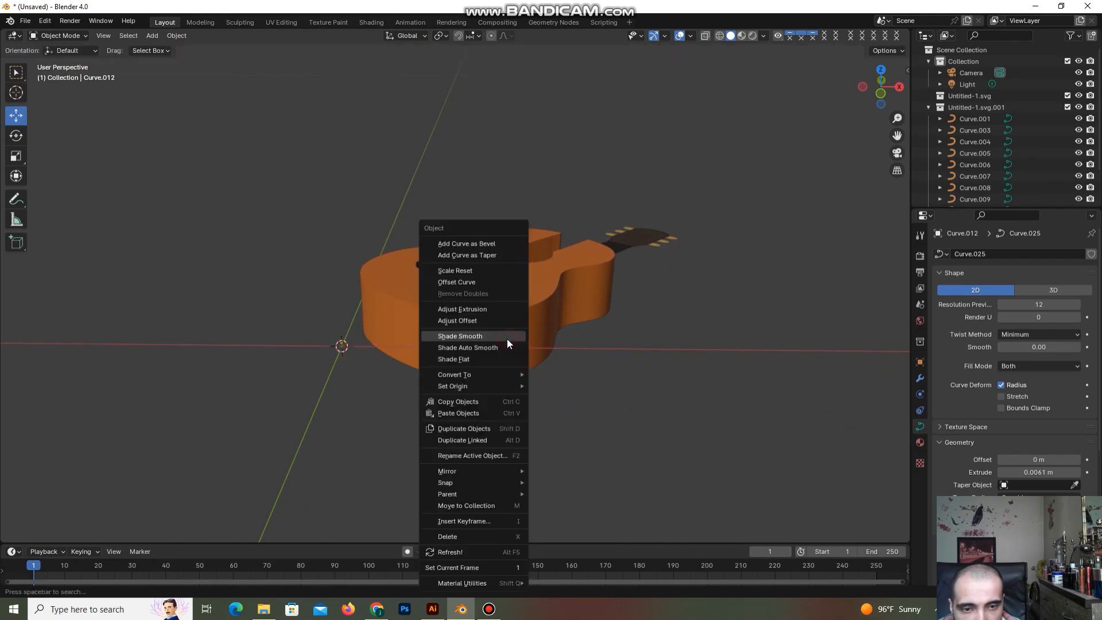
pyautogui.click(601, 319)
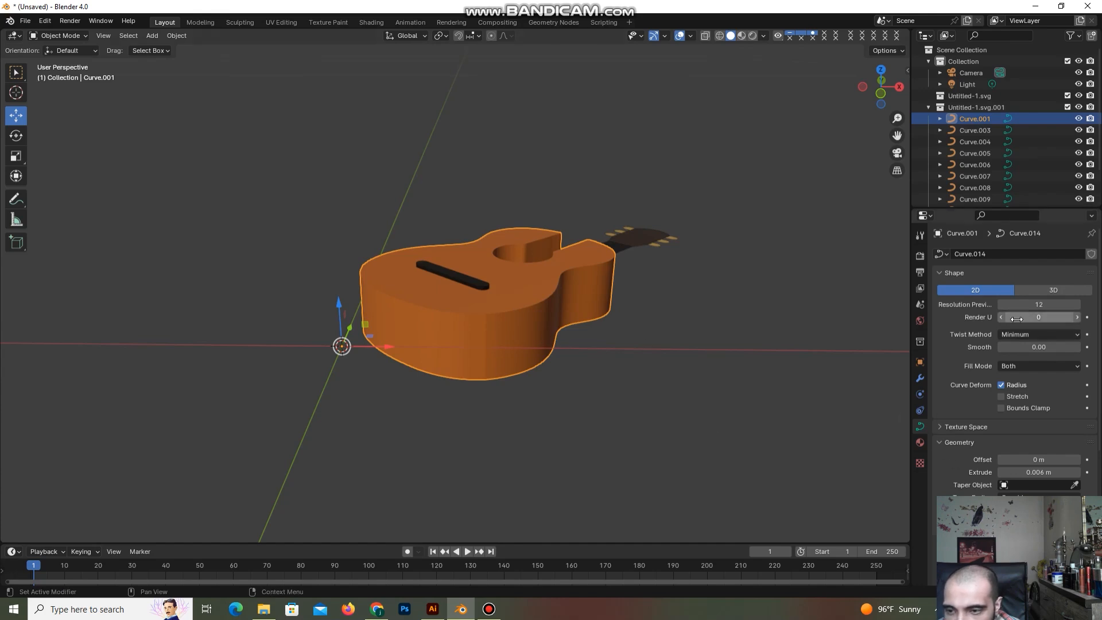
pyautogui.moveTo(1038, 347); pyautogui.dragTo(1053, 347)
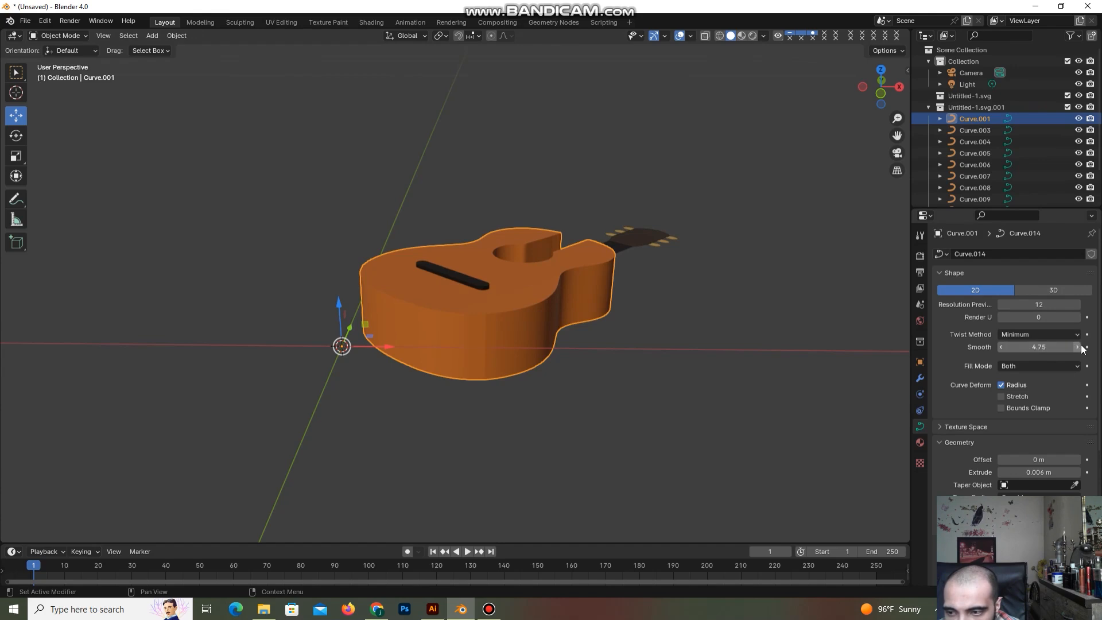
pyautogui.moveTo(1047, 346)
pyautogui.mouseDown()
pyautogui.moveTo(1067, 347)
pyautogui.moveTo(1033, 348)
pyautogui.mouseUp()
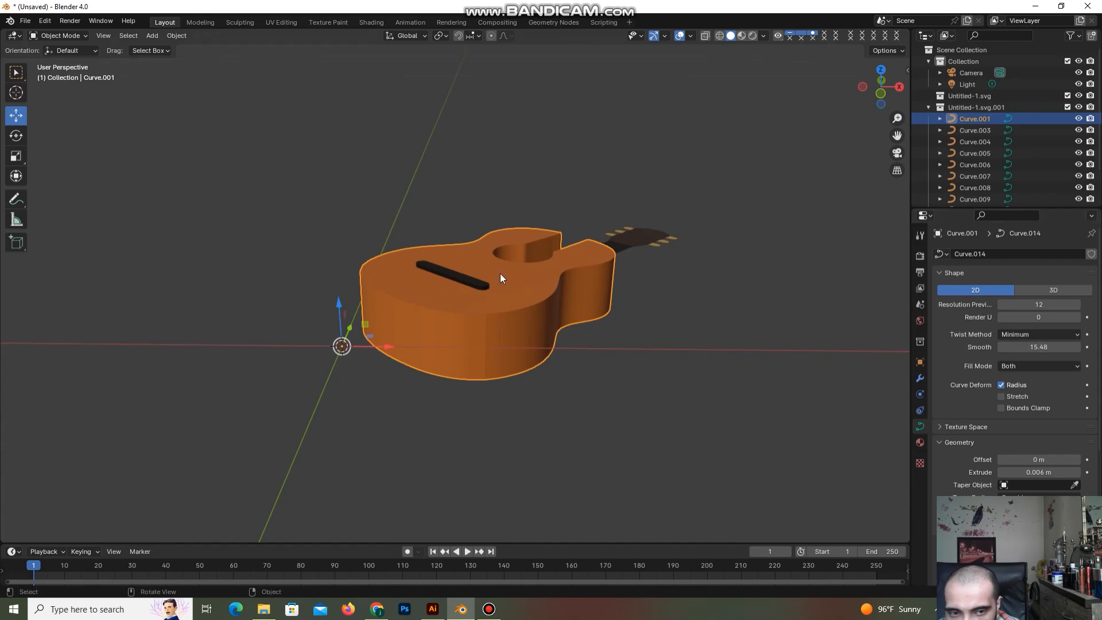
pyautogui.scroll(4, 591, 307)
pyautogui.moveTo(878, 91); pyautogui.dragTo(868, 78)
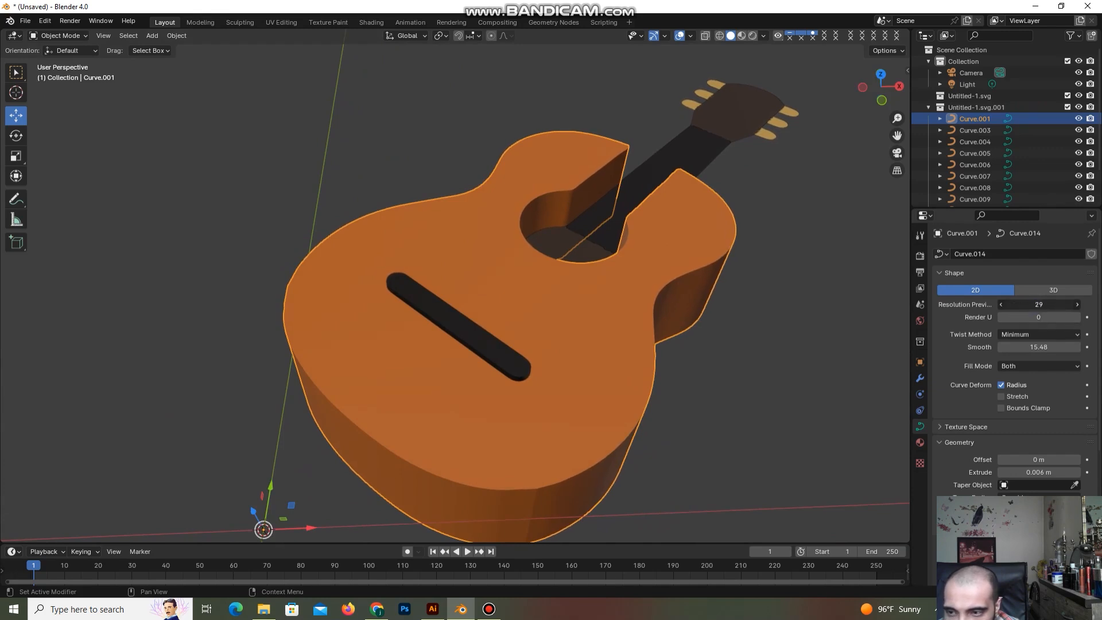
pyautogui.moveTo(1052, 305); pyautogui.dragTo(1039, 304)
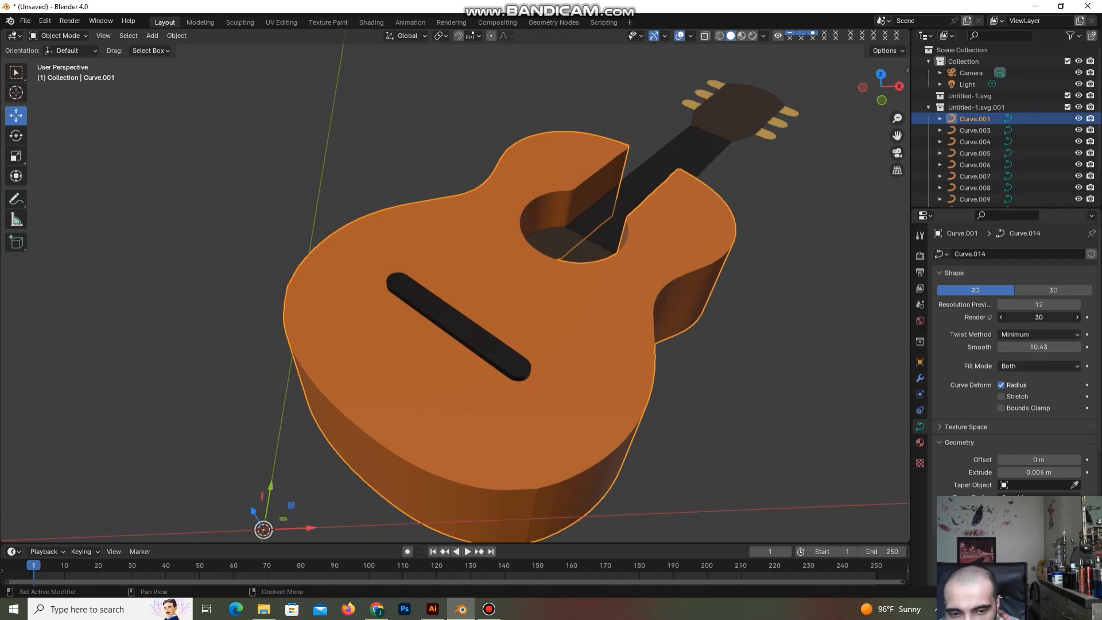
# Extrude the round sound-hole shape by 0.0061 m, selecting it in a top wireframe view, and return the model to solid shading.
pyautogui.scroll(-5, 768, 384)
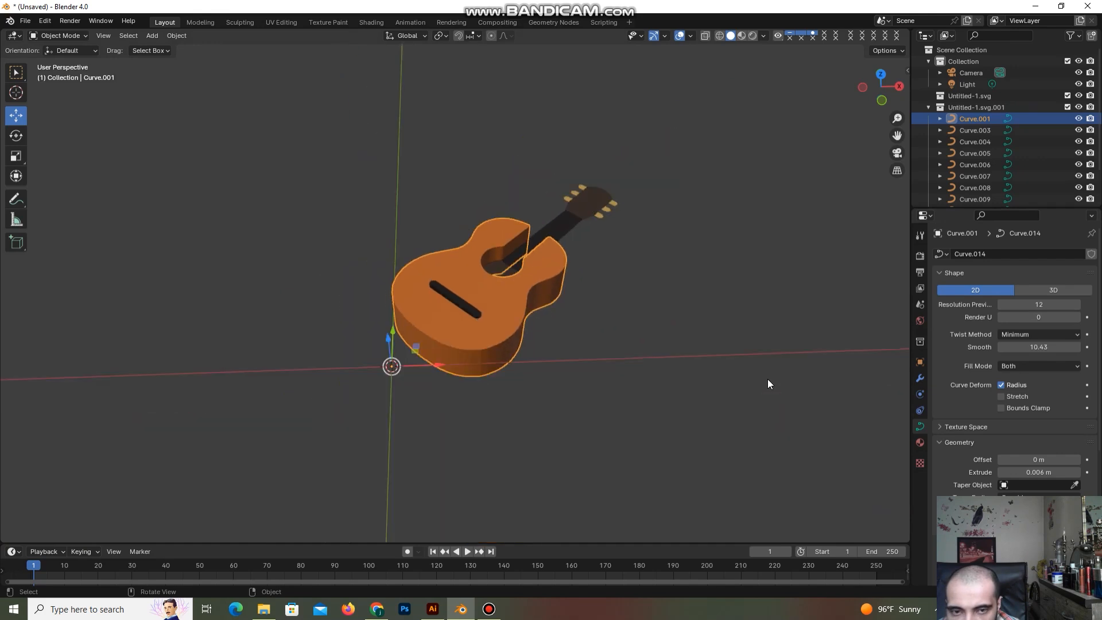
pyautogui.moveTo(880, 87)
pyautogui.mouseDown()
pyautogui.moveTo(881, 106)
pyautogui.moveTo(878, 66)
pyautogui.moveTo(838, 98)
pyautogui.mouseUp()
pyautogui.click(720, 36)
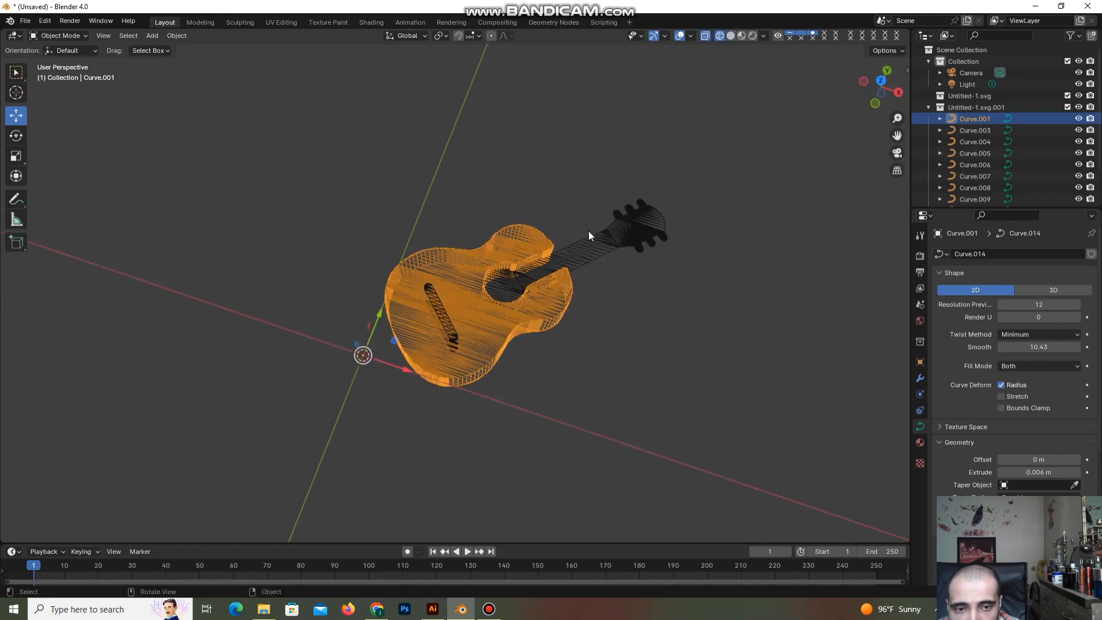
pyautogui.click(880, 81)
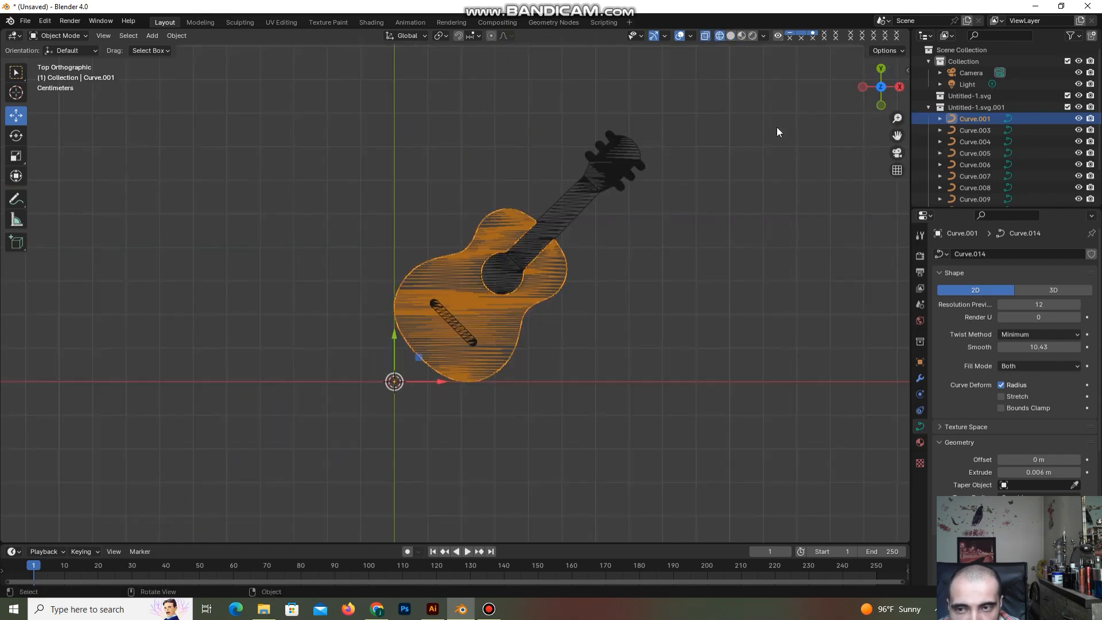
pyautogui.scroll(4, 641, 242)
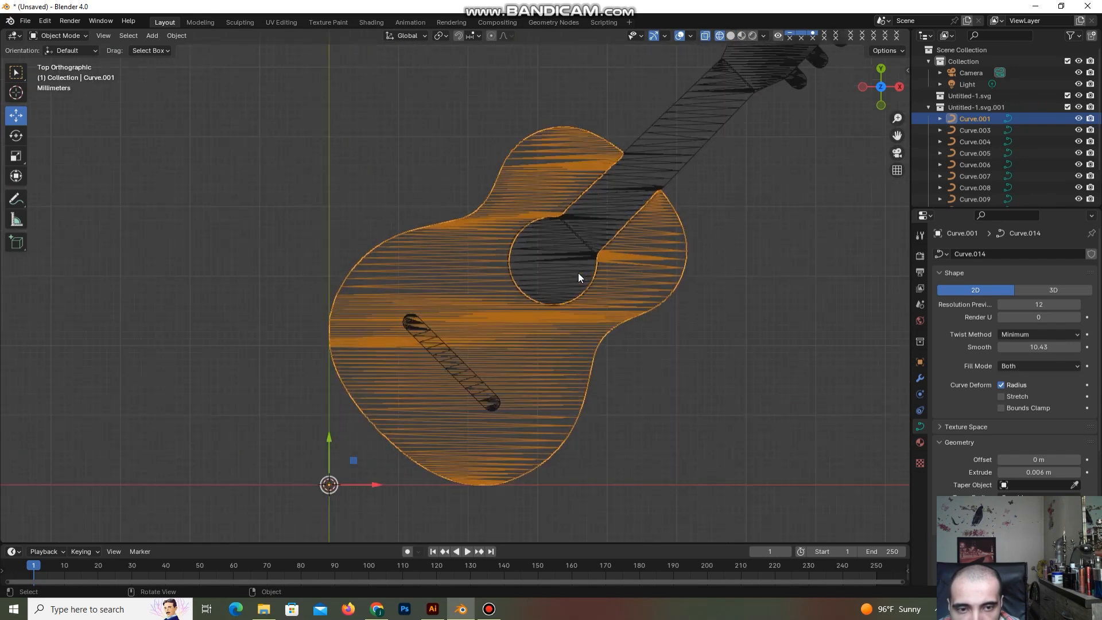
pyautogui.click(568, 273)
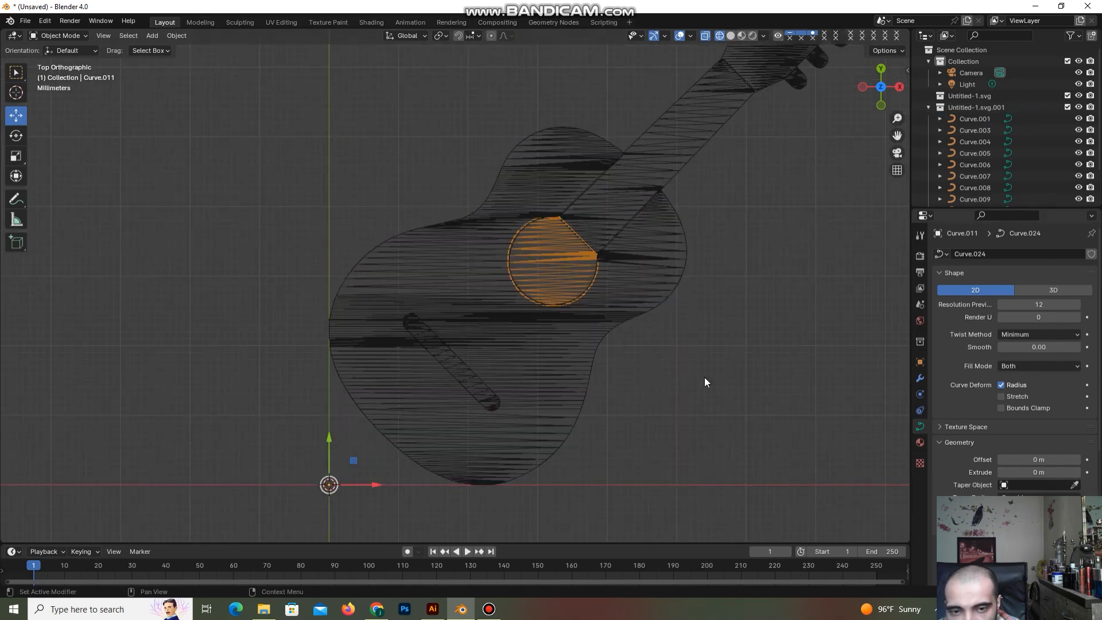
pyautogui.scroll(-2, 561, 294)
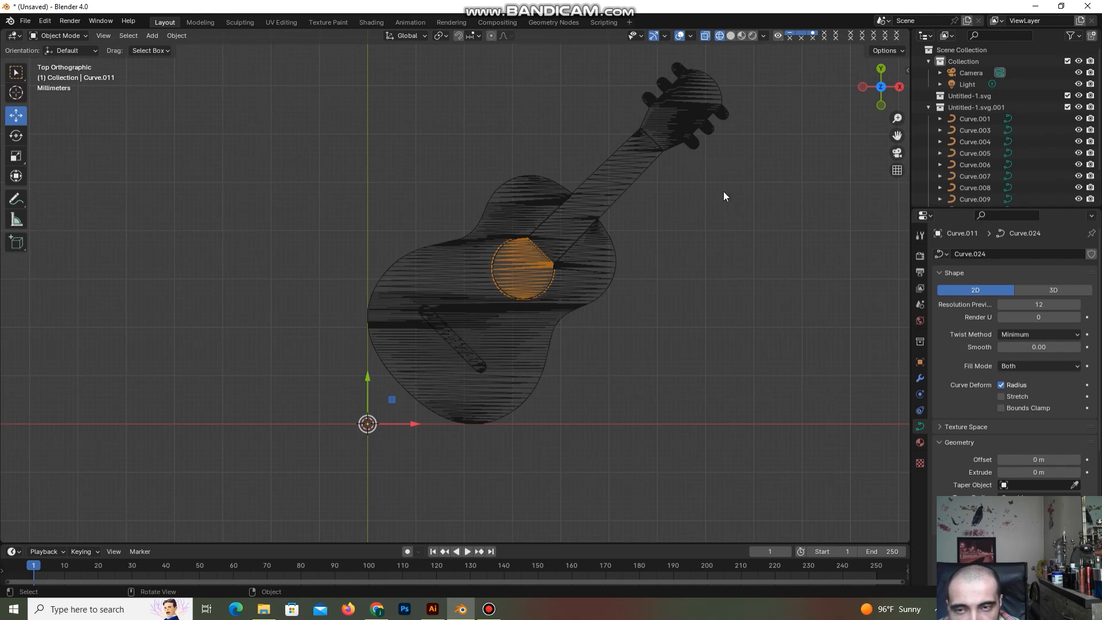
pyautogui.moveTo(878, 103); pyautogui.dragTo(866, 74)
pyautogui.click(882, 93)
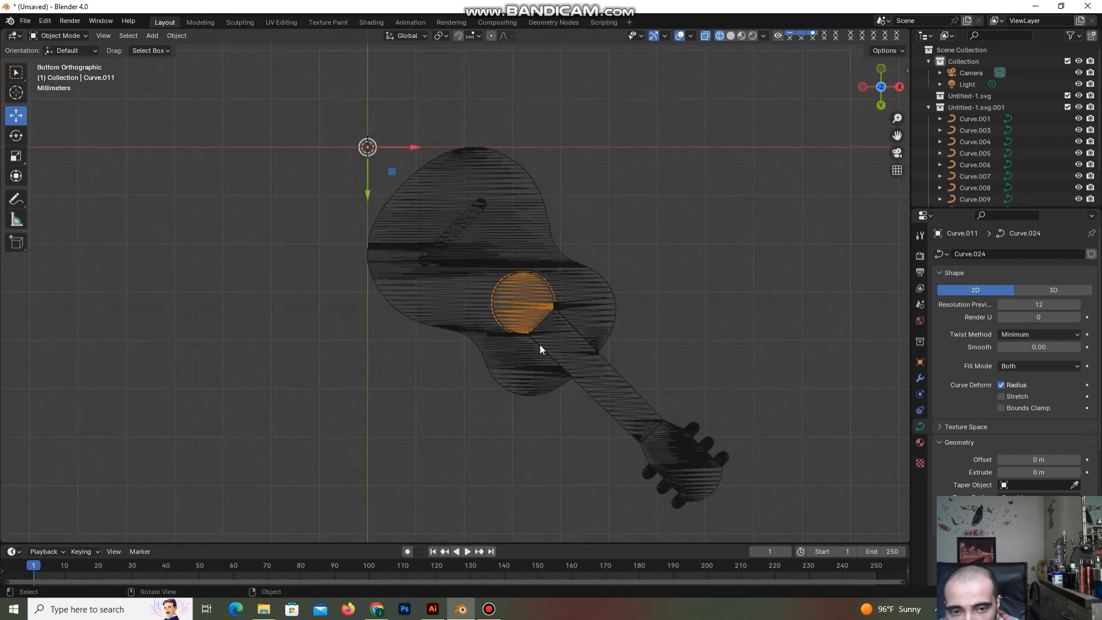
pyautogui.click(881, 87)
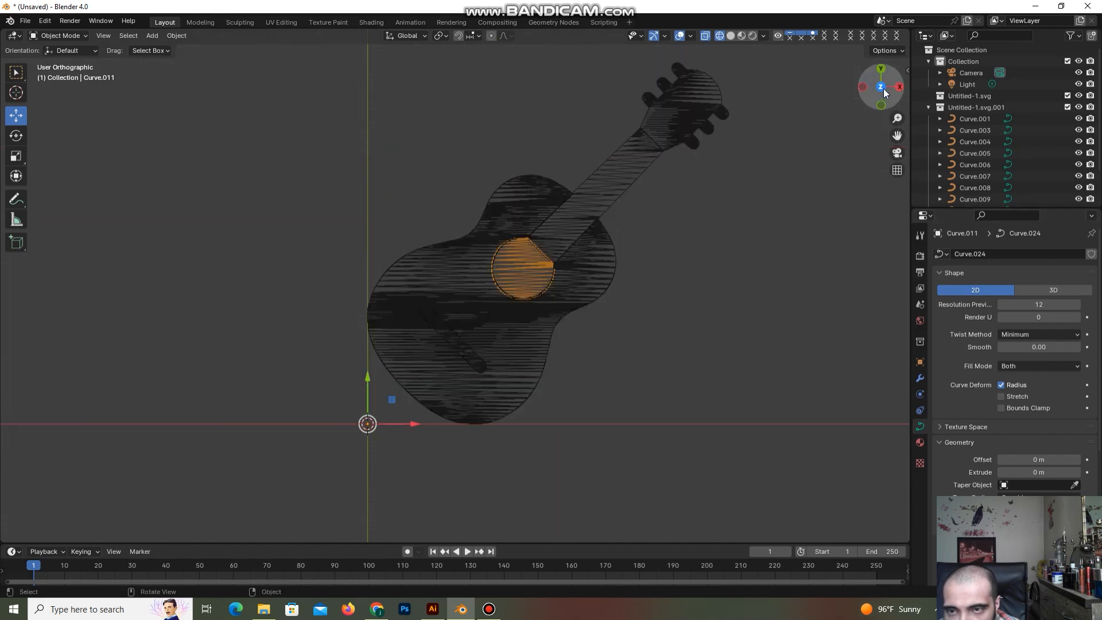
pyautogui.click(1038, 474)
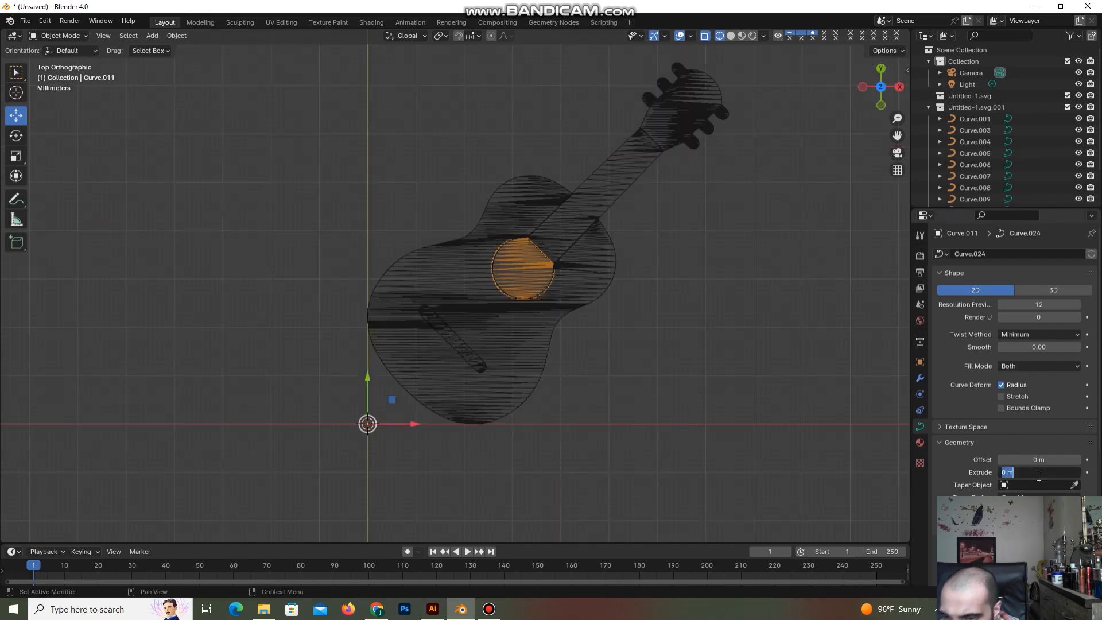
pyautogui.write('0.00')
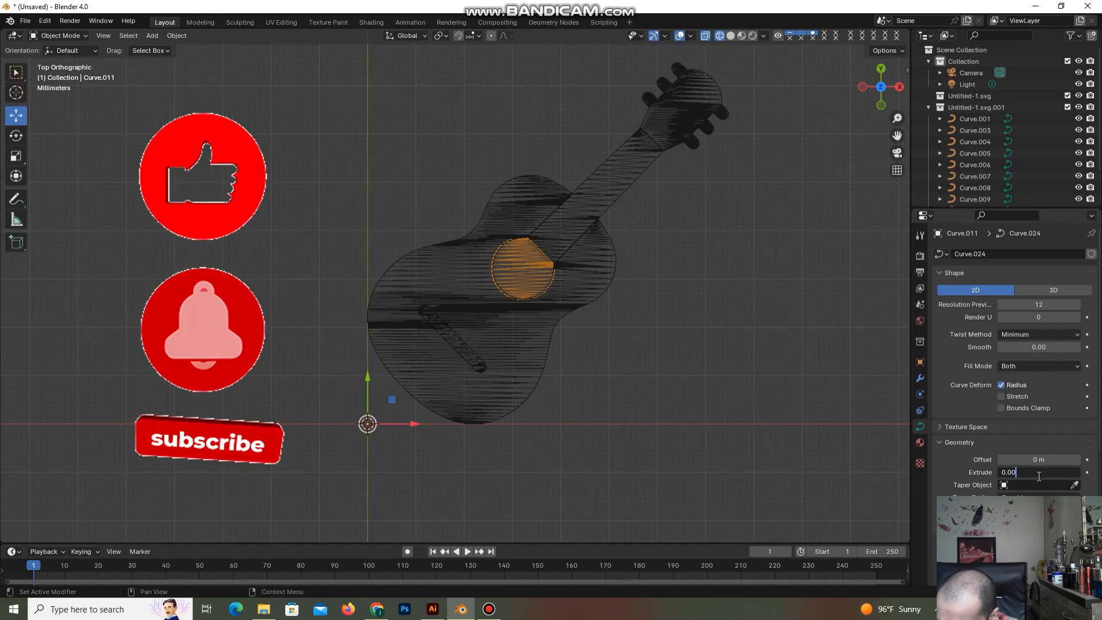
pyautogui.write('6')
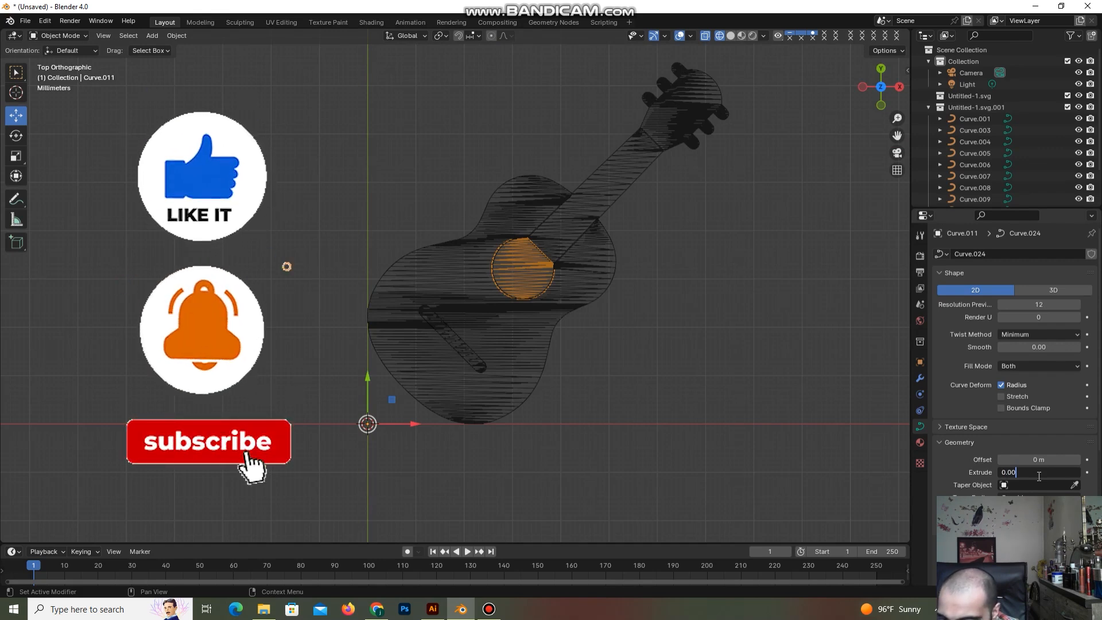
pyautogui.write('1')
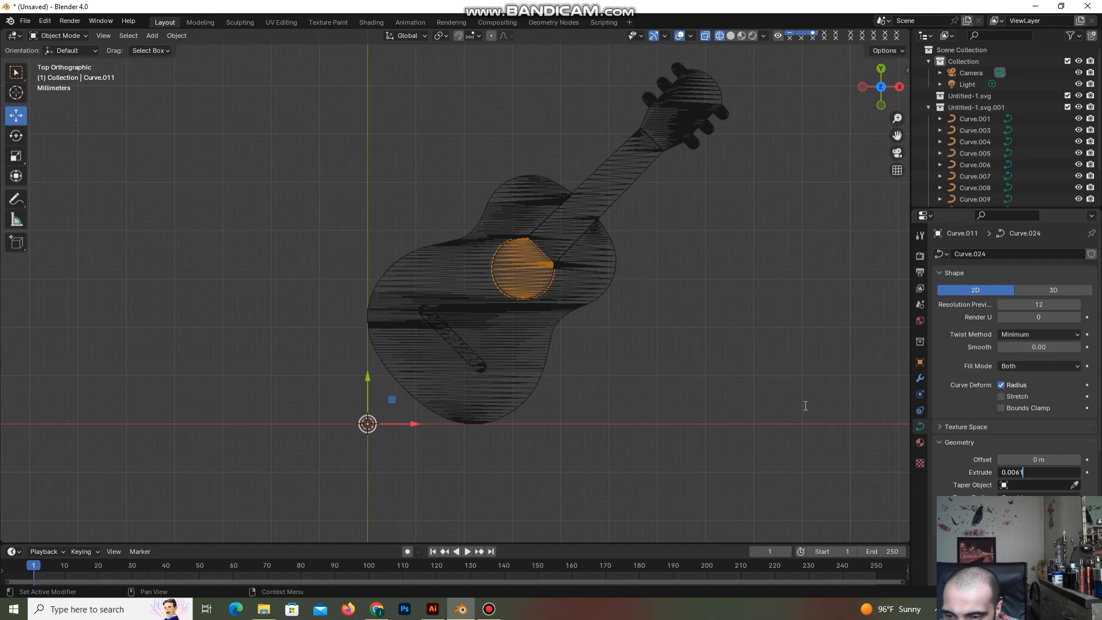
pyautogui.press('Return')
pyautogui.click(730, 35)
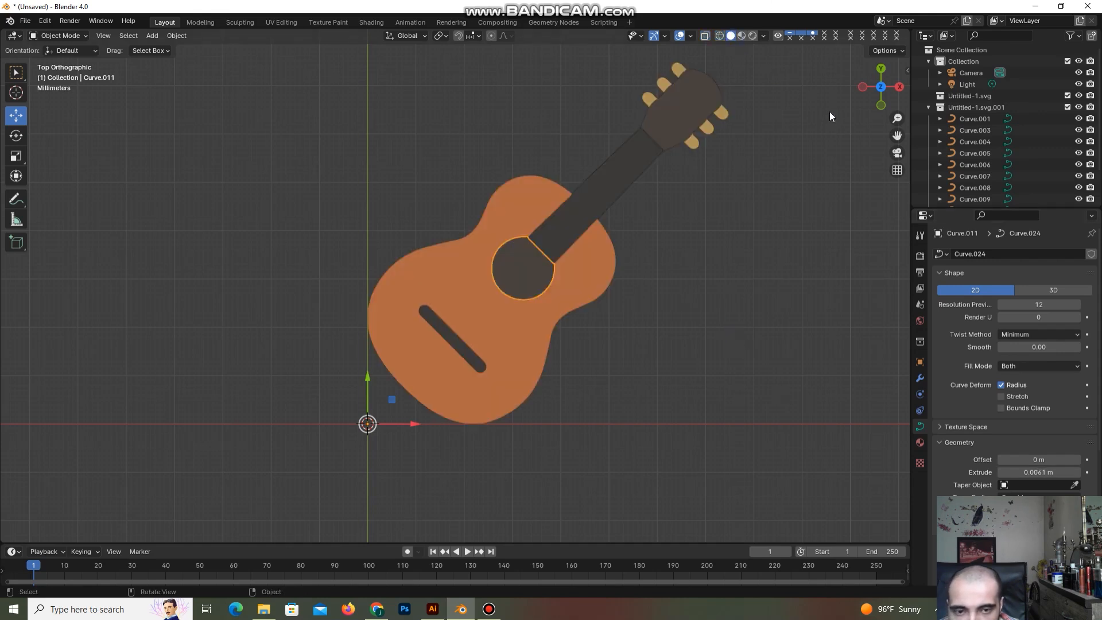
# Shift the sound-hole disc slightly along the Z axis relative to the guitar body.
pyautogui.moveTo(573, 293); pyautogui.dragTo(562, 220, button='middle')
pyautogui.moveTo(70, 104); pyautogui.dragTo(69, 148, button='middle')
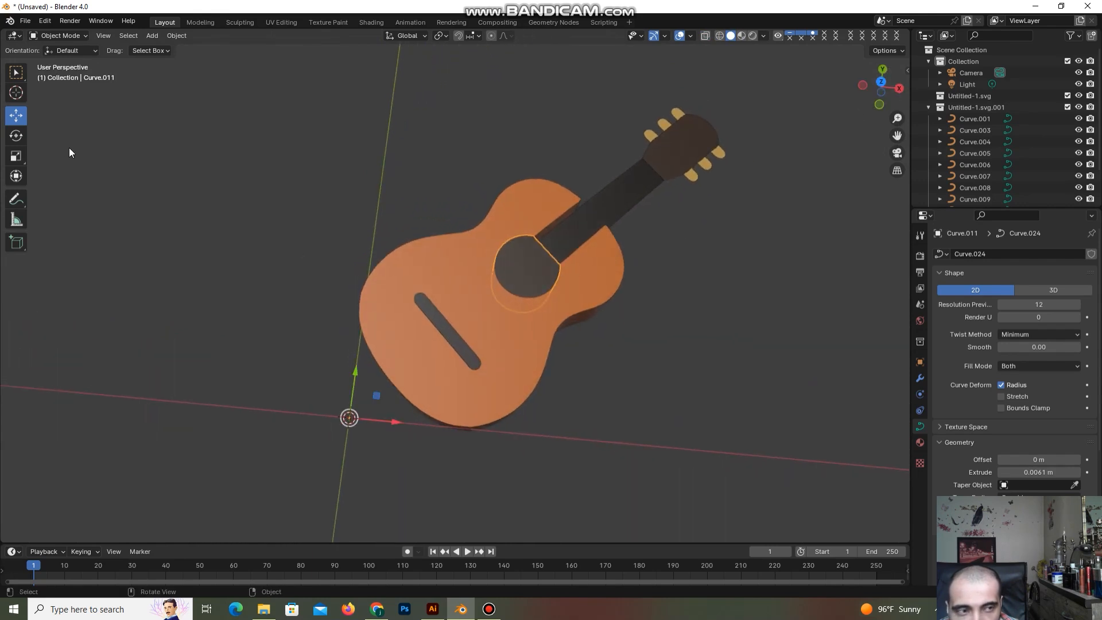
pyautogui.moveTo(889, 102); pyautogui.dragTo(439, 332)
pyautogui.moveTo(365, 382); pyautogui.dragTo(366, 388)
pyautogui.moveTo(868, 109); pyautogui.dragTo(572, 189)
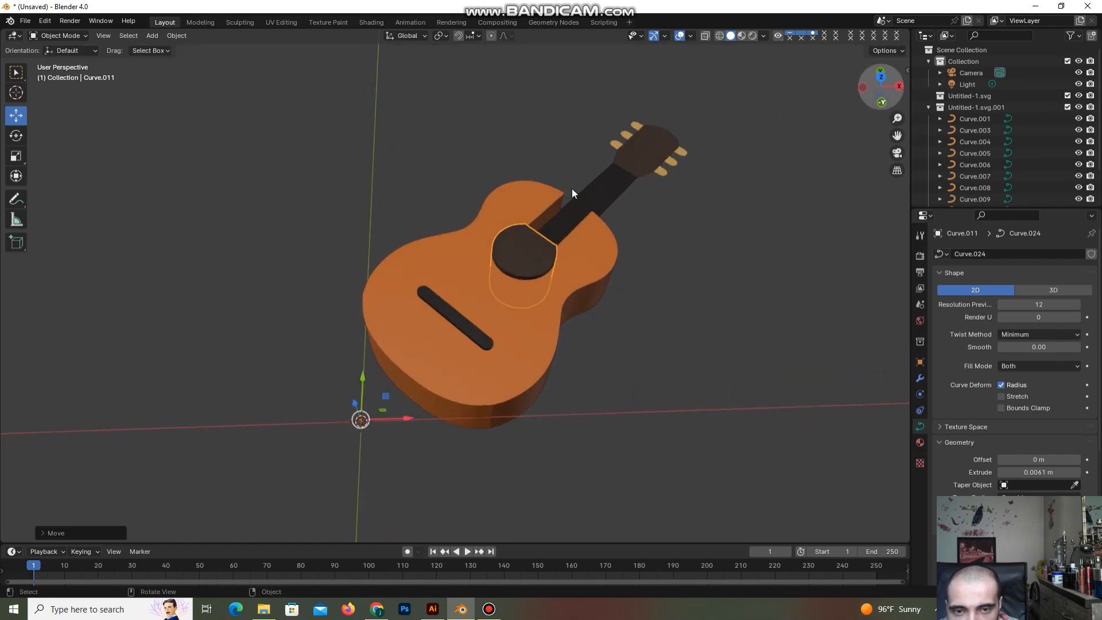
# Try extruding the guitar neck by 0.0061 m from the top wireframe view and check it in solid shading.
pyautogui.click(574, 204)
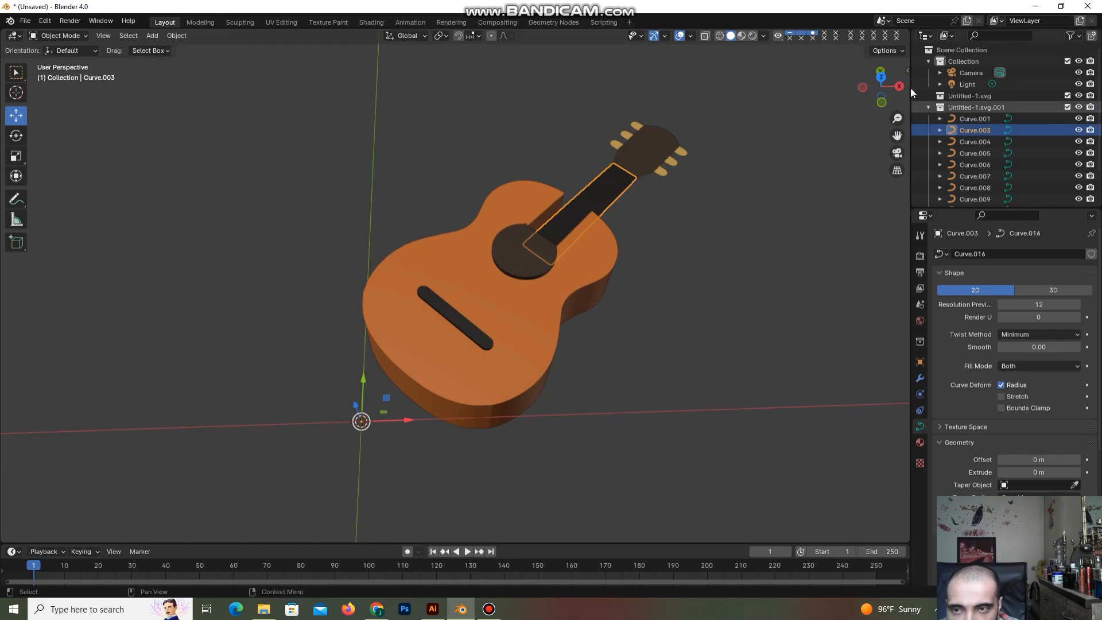
pyautogui.click(881, 76)
pyautogui.click(720, 35)
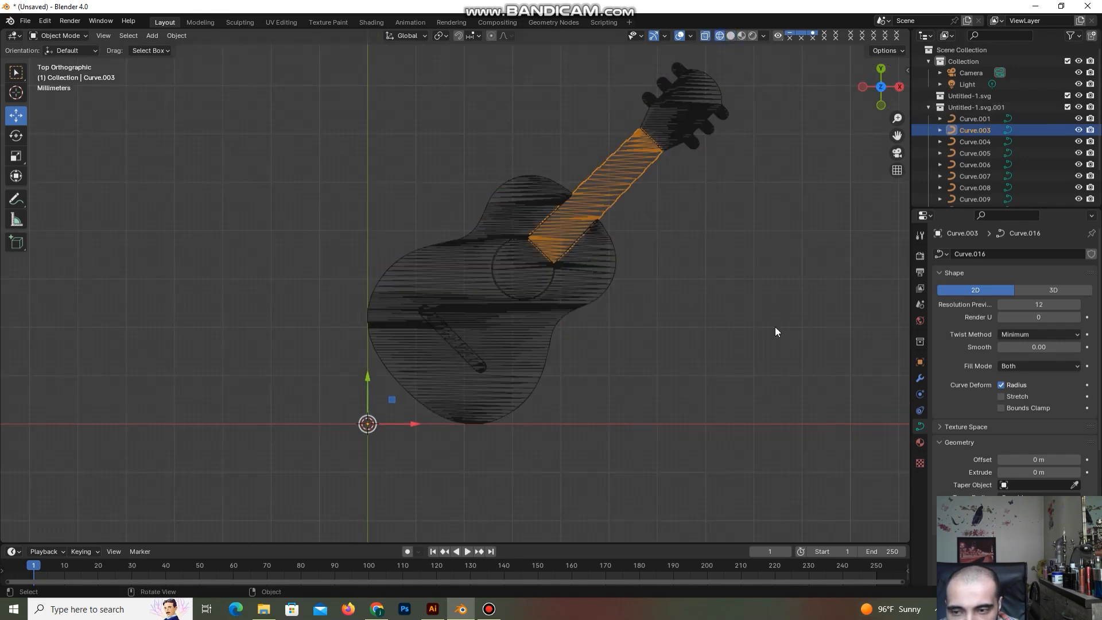
pyautogui.click(1039, 472)
pyautogui.write('0')
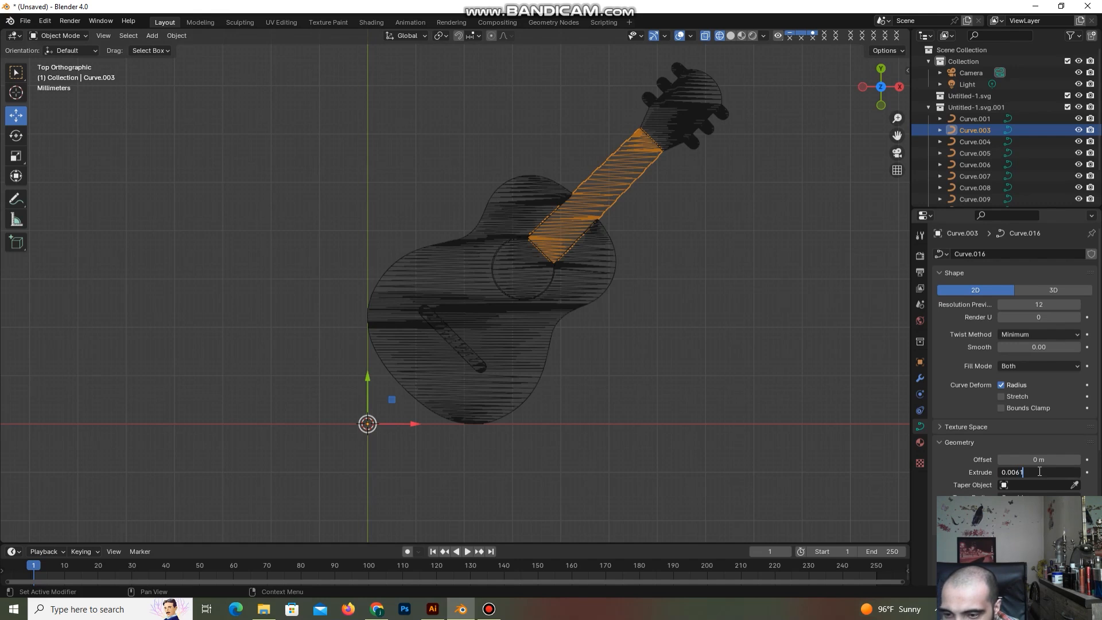
pyautogui.write('.0061')
pyautogui.press('Return')
pyautogui.click(730, 36)
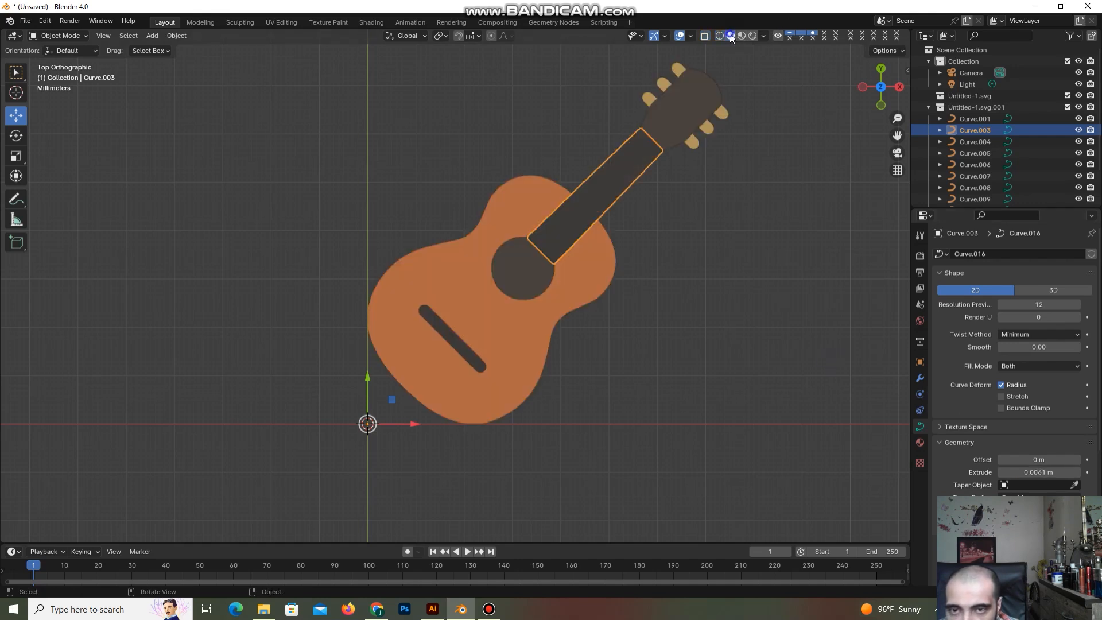
# Try raising the guitar neck slightly along the Z axis and undo the move.
pyautogui.moveTo(861, 82); pyautogui.dragTo(585, 157)
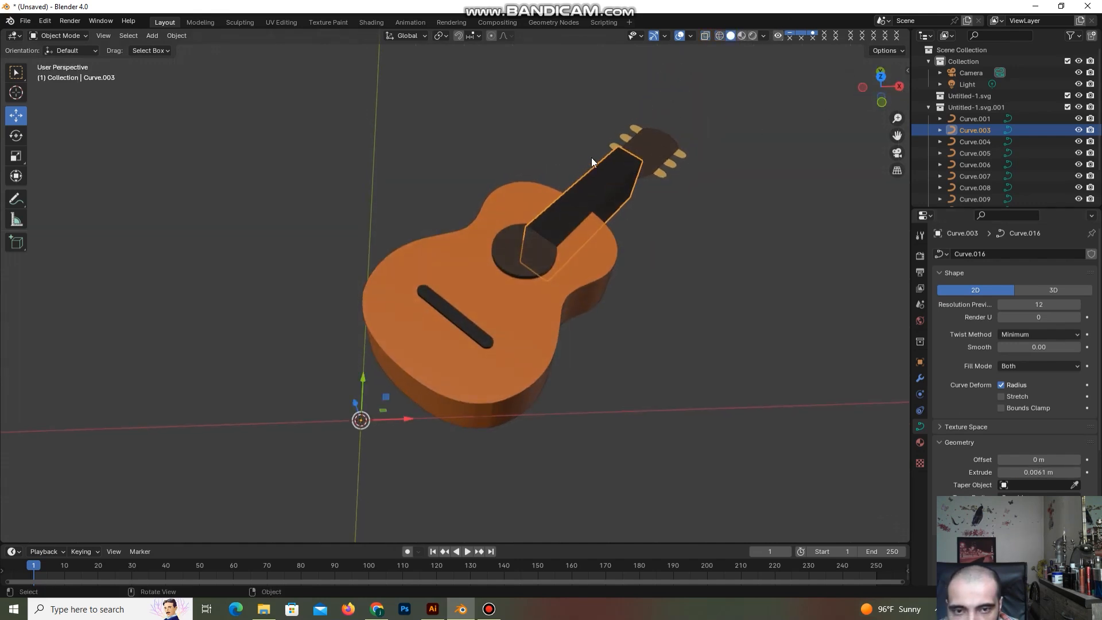
pyautogui.moveTo(863, 87); pyautogui.dragTo(787, 149)
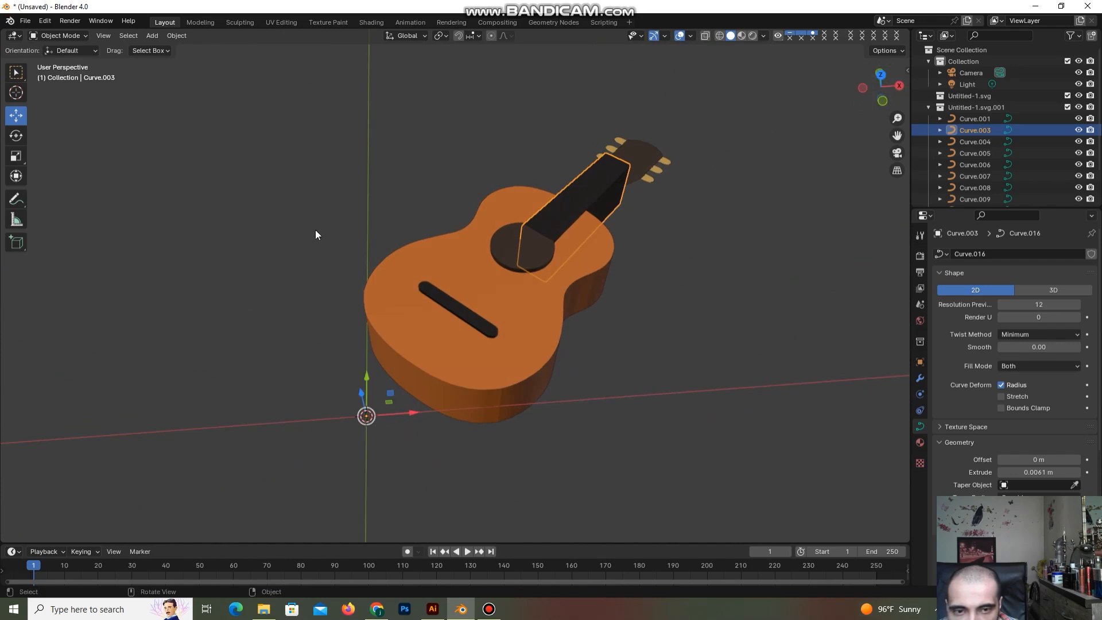
pyautogui.moveTo(360, 402); pyautogui.dragTo(362, 397)
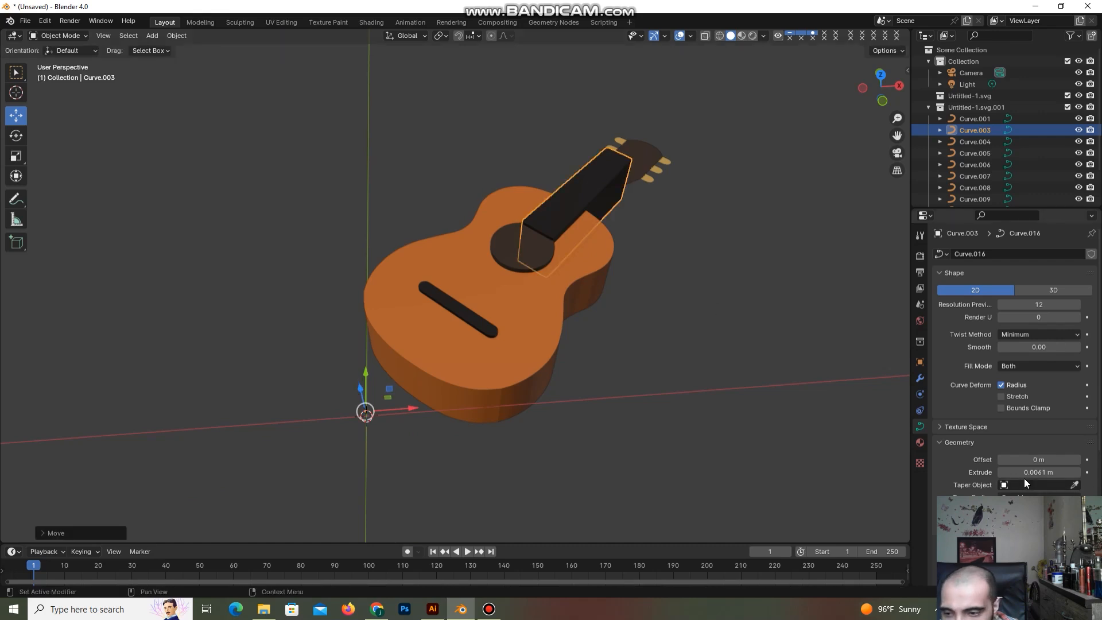
pyautogui.hotkey('ctrl', 'z')
# Set the guitar neck's curve extrusion to 0.004 m.
pyautogui.click(1046, 472)
pyautogui.write('0.00')
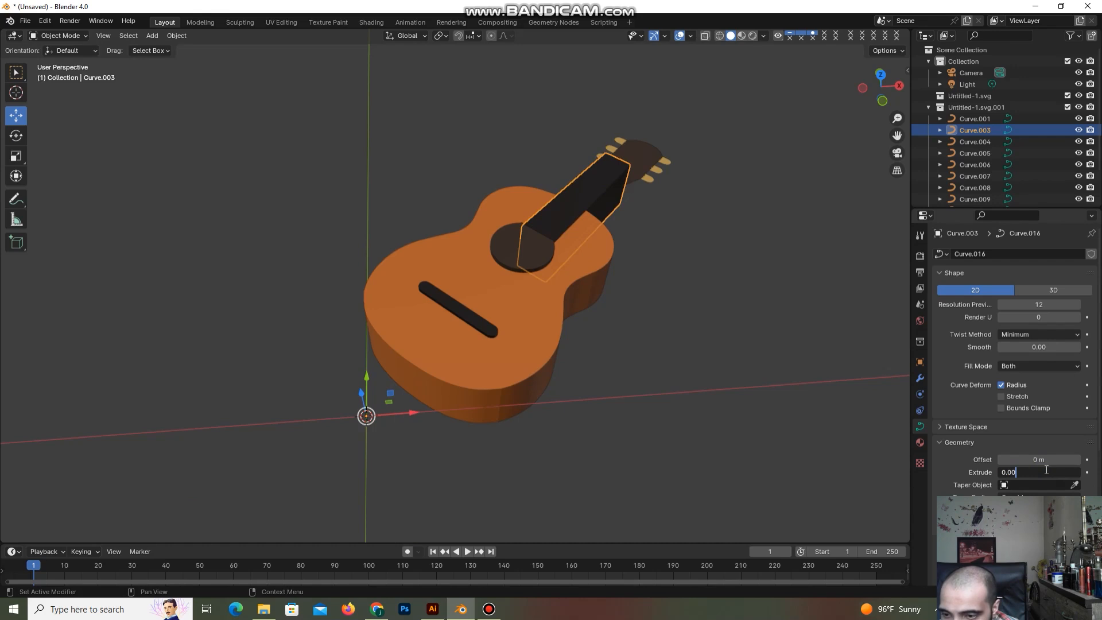
pyautogui.write('4')
pyautogui.press('Return')
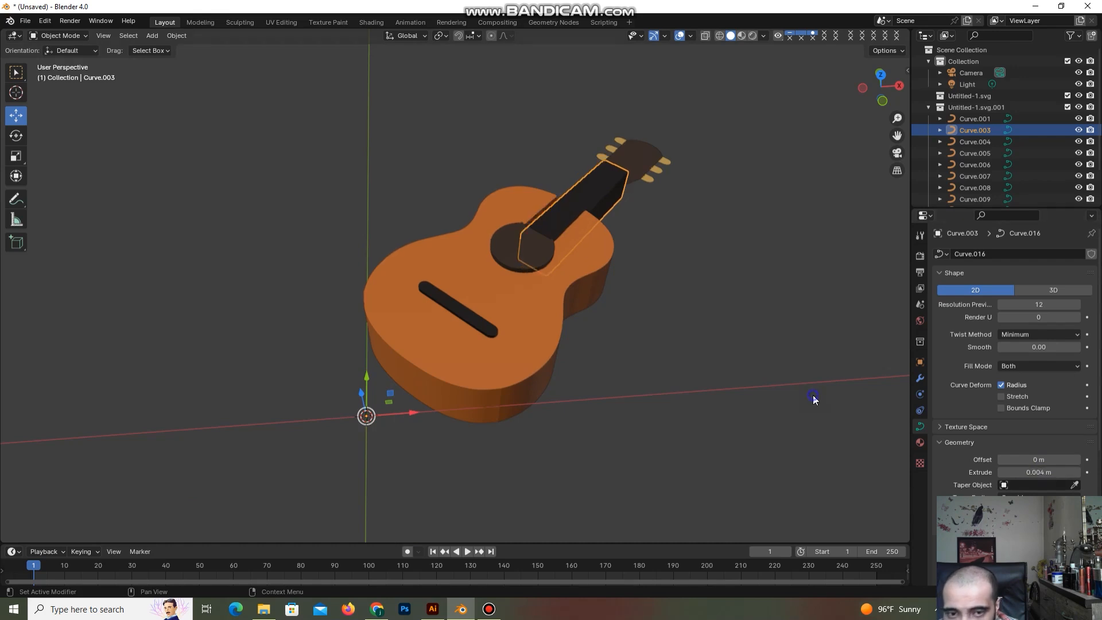
# Raise the guitar neck slightly along the Z axis.
pyautogui.moveTo(896, 104); pyautogui.dragTo(1061, 118)
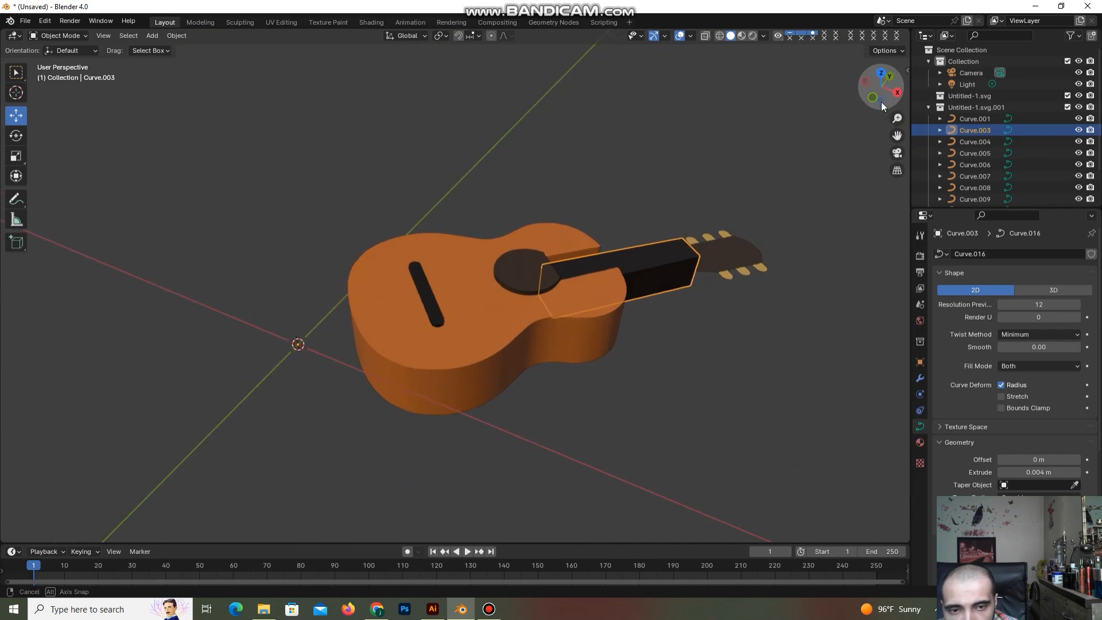
pyautogui.moveTo(295, 324); pyautogui.dragTo(298, 312)
pyautogui.moveTo(881, 83); pyautogui.dragTo(827, 249)
# Extrude the headstock at the end of the neck by 0.0023 m.
pyautogui.click(741, 335)
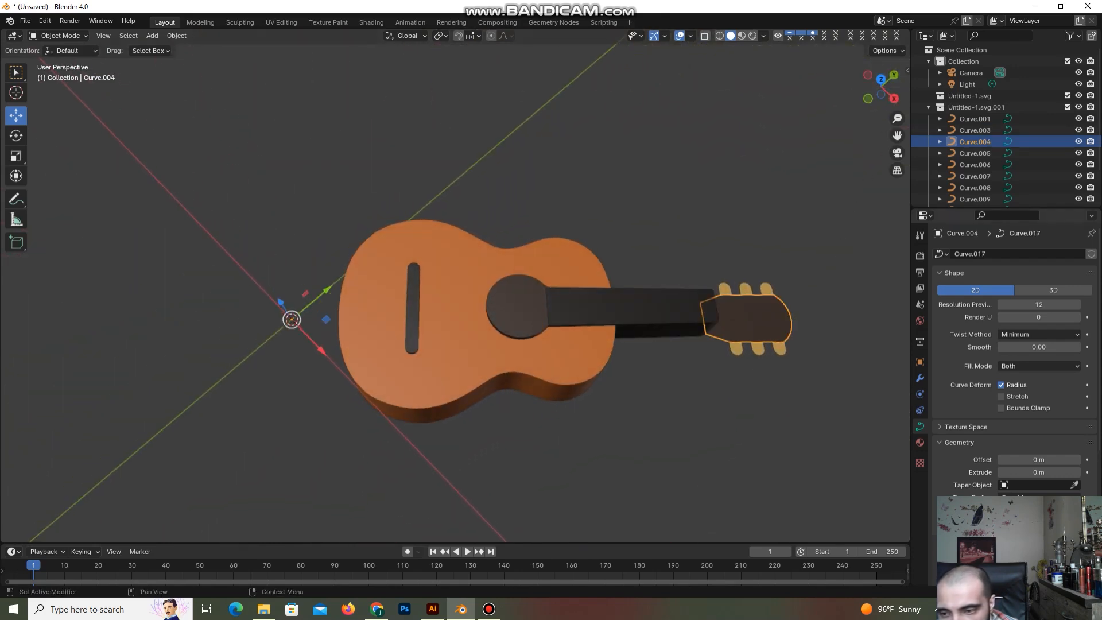
pyautogui.click(671, 325)
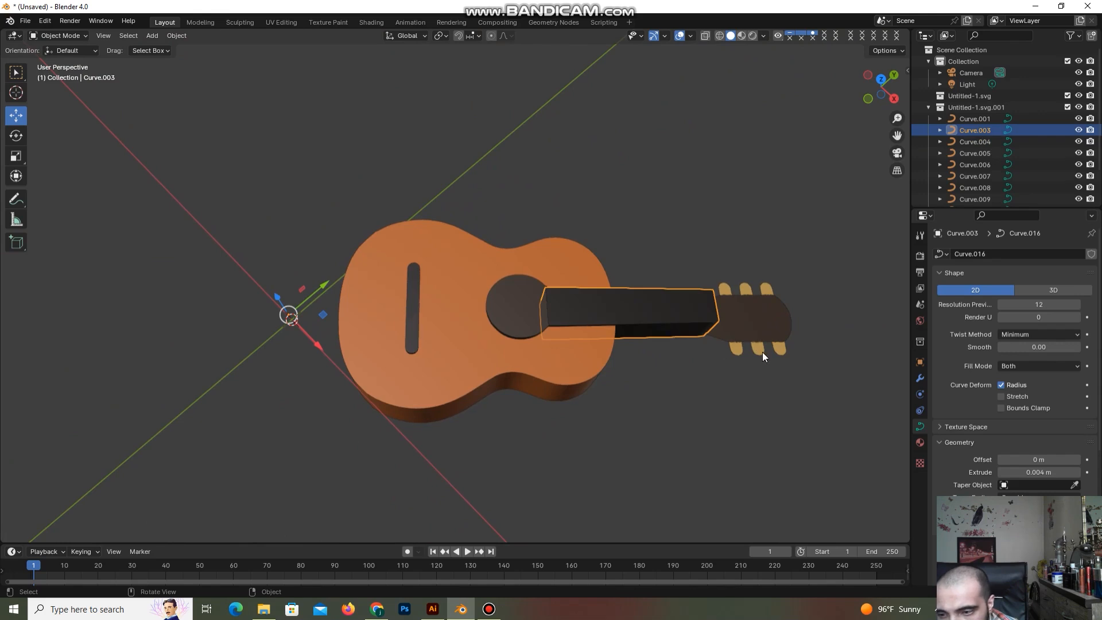
pyautogui.click(755, 317)
pyautogui.click(1043, 473)
pyautogui.write('0.002')
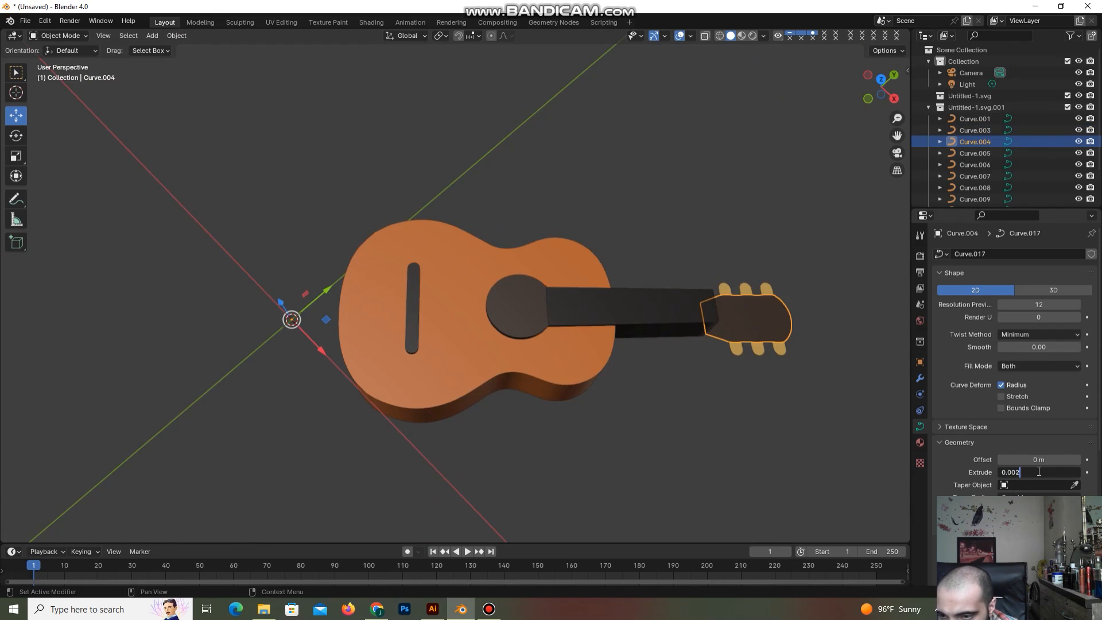
pyautogui.write('3')
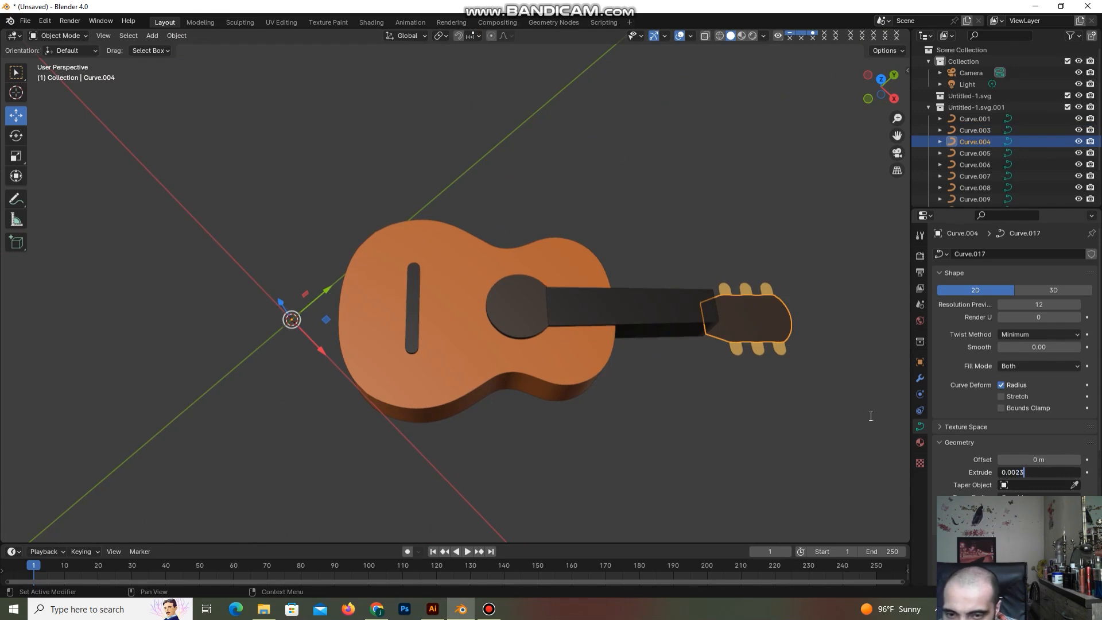
pyautogui.press('Return')
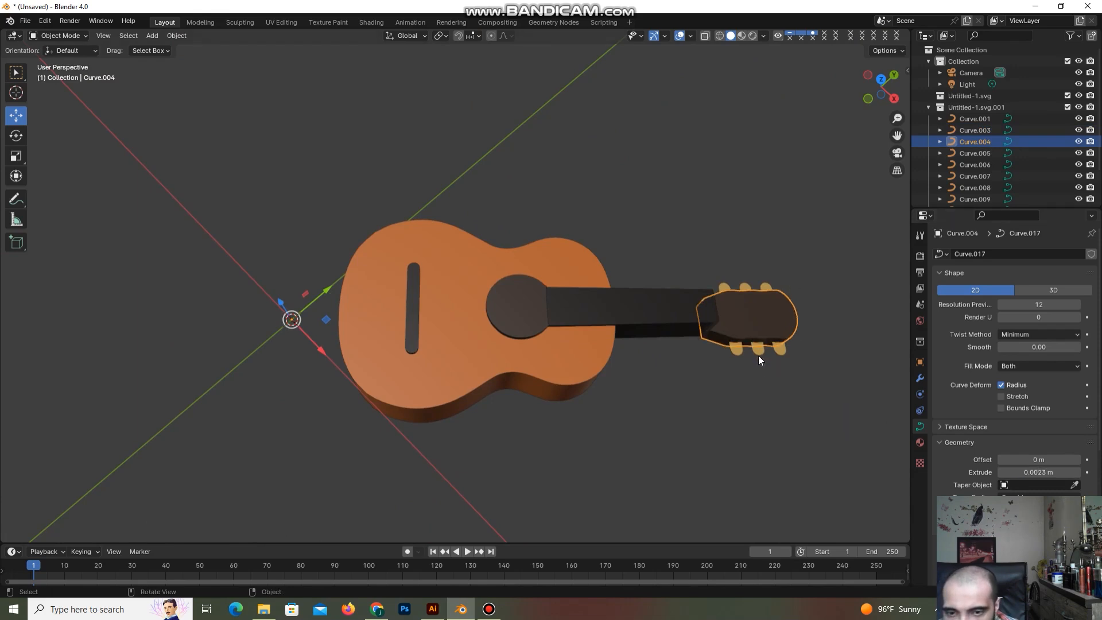
# Extrude the near-side tuning peg closest to the neck, trying 0.002 m and settling on 0.0012 m.
pyautogui.click(737, 349)
pyautogui.click(1019, 470)
pyautogui.write('0.')
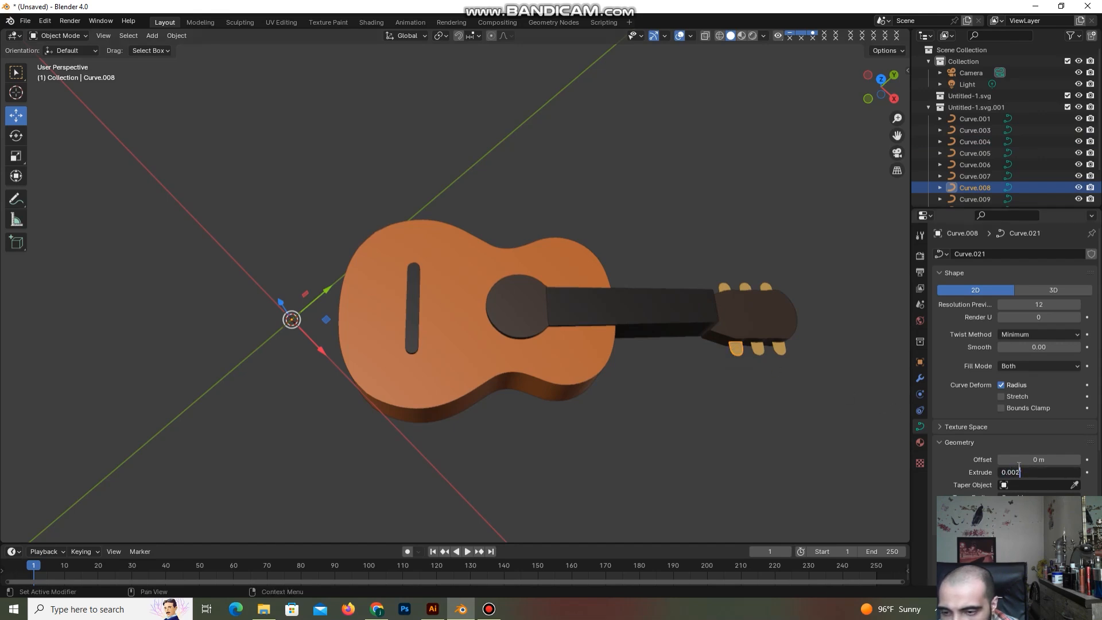
pyautogui.press('Return')
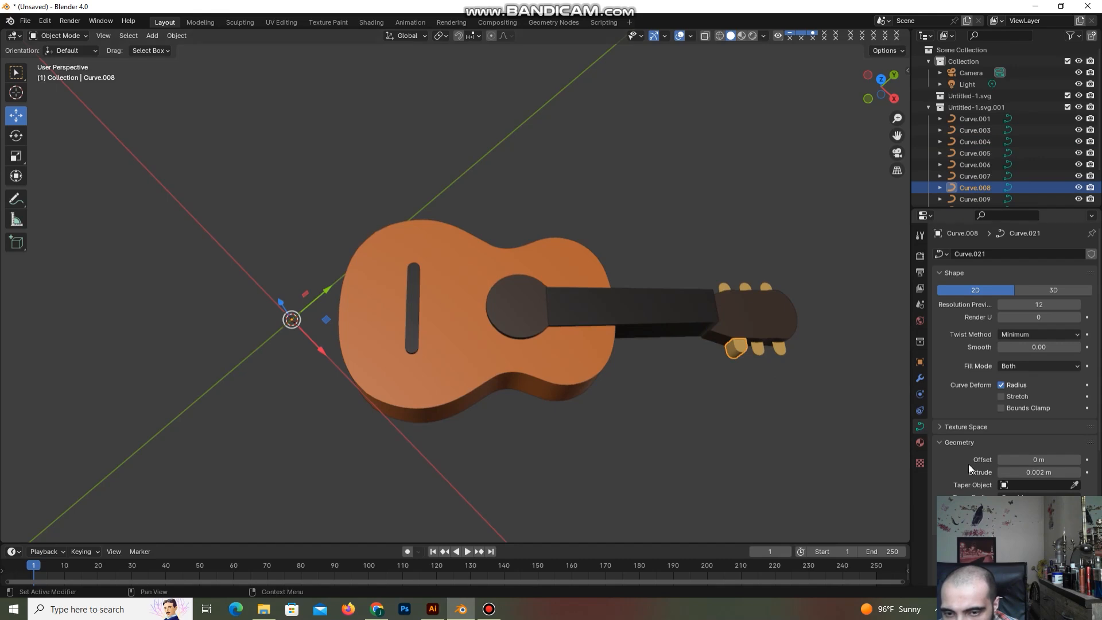
pyautogui.click(1038, 472)
pyautogui.write('0.0012')
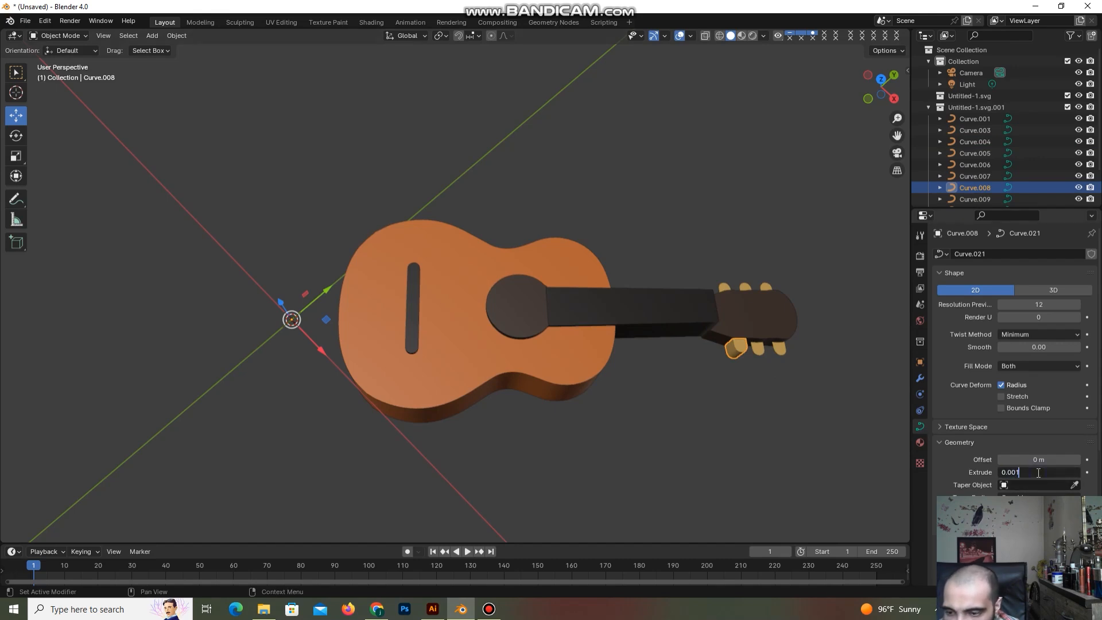
pyautogui.press('Return')
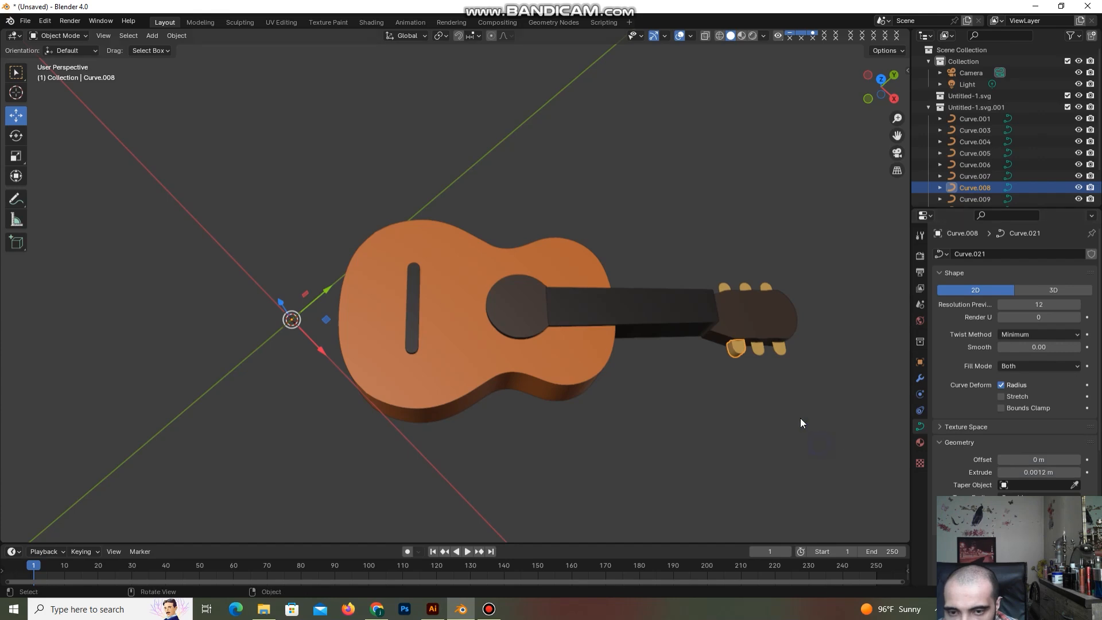
# Extrude the middle and outermost tuning pegs on the near side of the headstock by 0.0012 m each.
pyautogui.click(758, 350)
pyautogui.click(1041, 472)
pyautogui.write('0.')
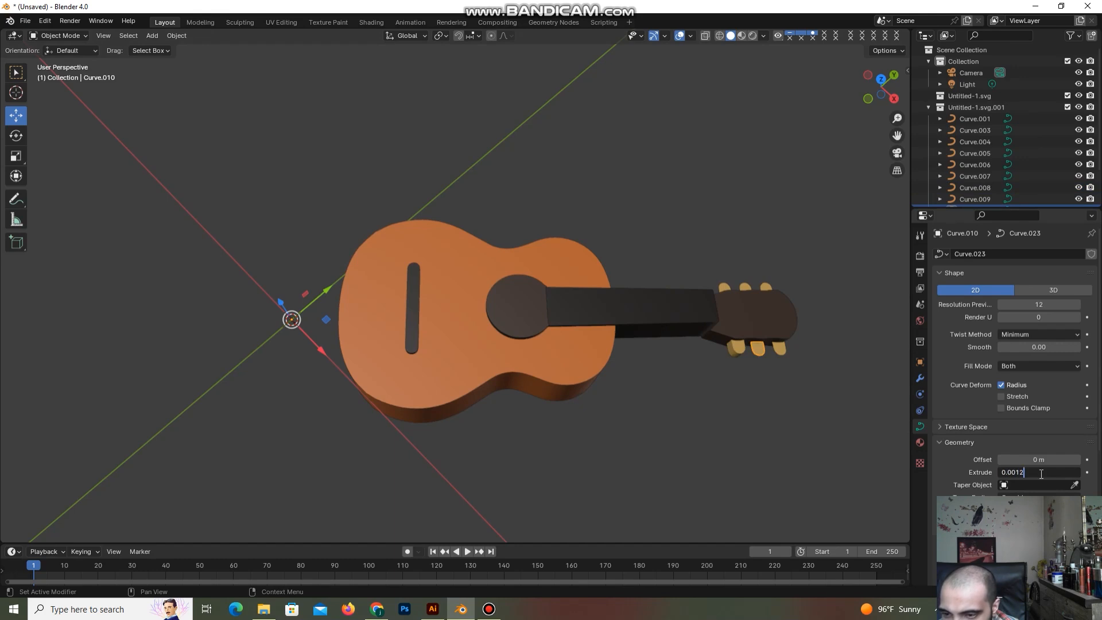
pyautogui.press('Return')
pyautogui.click(782, 355)
pyautogui.click(1029, 471)
pyautogui.write('0.0012')
pyautogui.press('Return')
# Extrude the outermost tuning peg on the far side of the headstock by 0.00123 m.
pyautogui.click(765, 286)
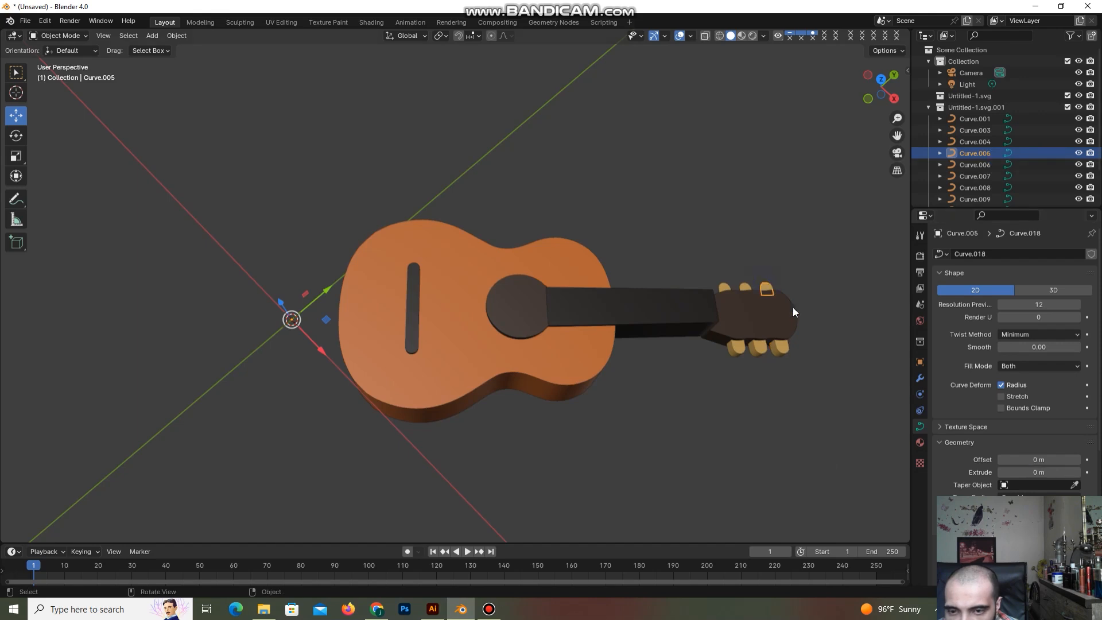
pyautogui.click(1029, 471)
pyautogui.write('0.00123')
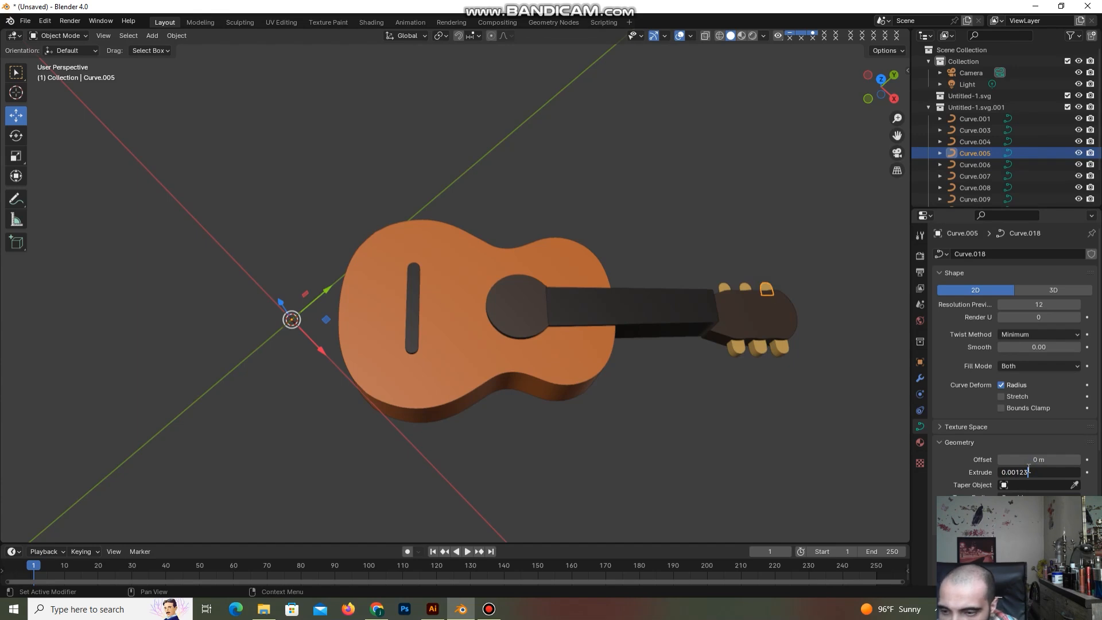
pyautogui.press('Return')
# Extrude the two remaining far-side tuning pegs, the middle one and the one nearest the neck, by 0.0012 m each.
pyautogui.click(746, 287)
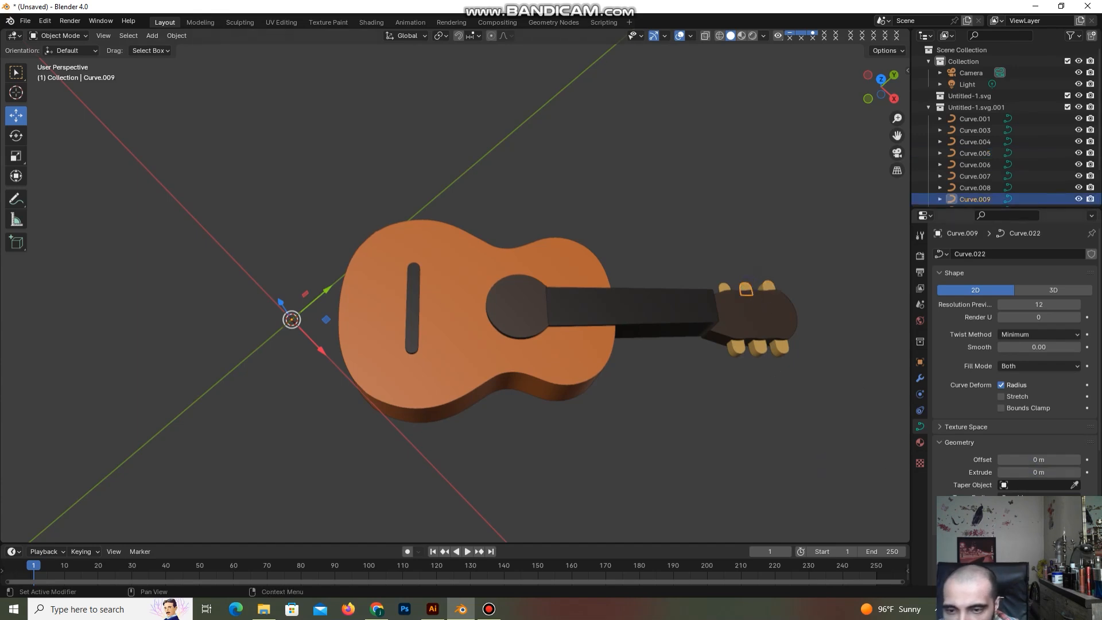
pyautogui.click(1035, 473)
pyautogui.write('0.001')
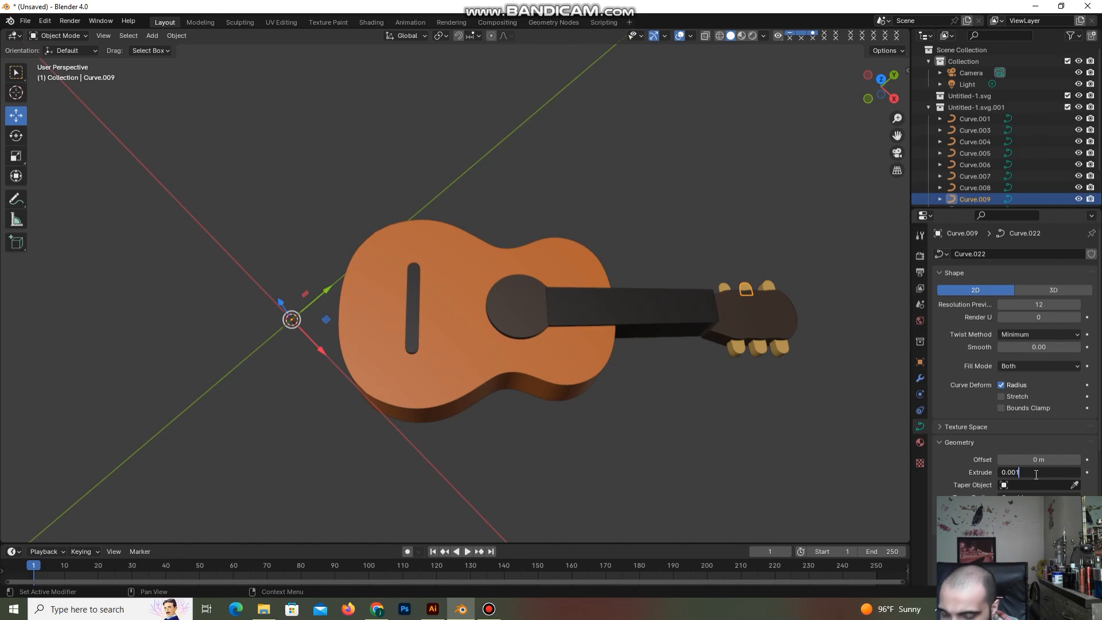
pyautogui.write('2')
pyautogui.press('Return')
pyautogui.click(722, 287)
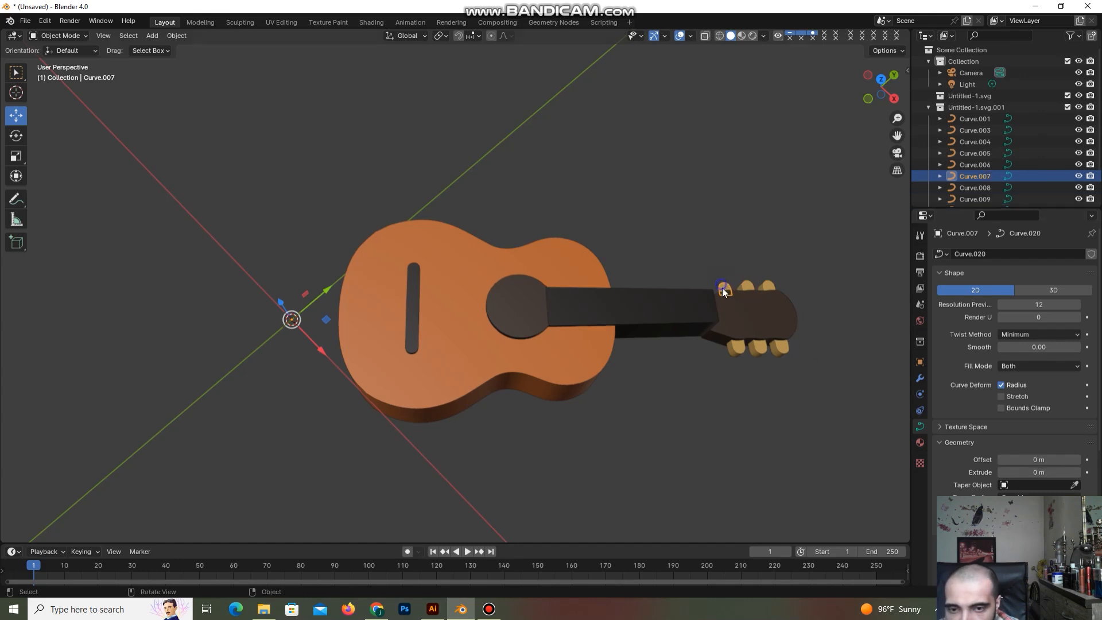
pyautogui.click(1038, 473)
pyautogui.write('0.00')
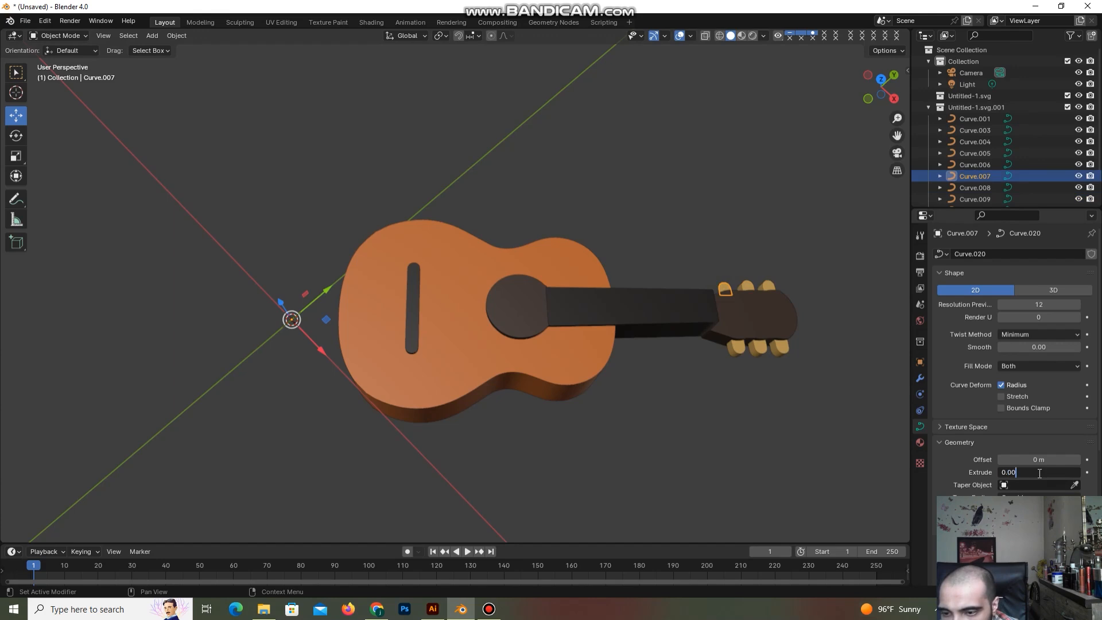
pyautogui.write('12')
pyautogui.press('Return')
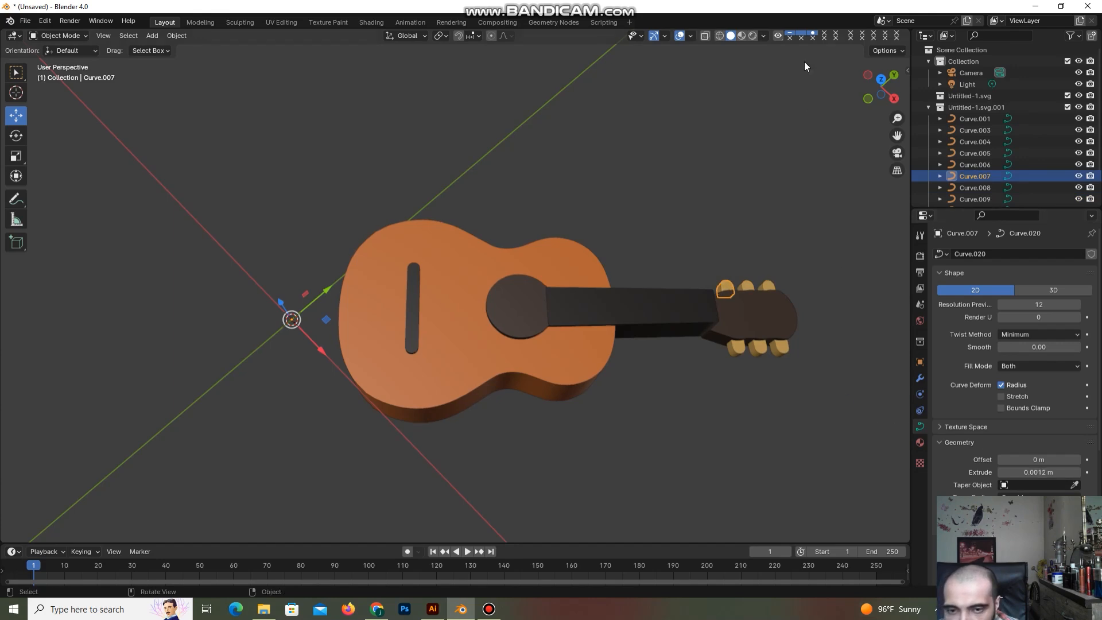
# Select the headstock together with its six tuning pegs and raise them slightly along the Z axis.
pyautogui.scroll(-2, 807, 86)
pyautogui.moveTo(883, 94); pyautogui.dragTo(893, 115)
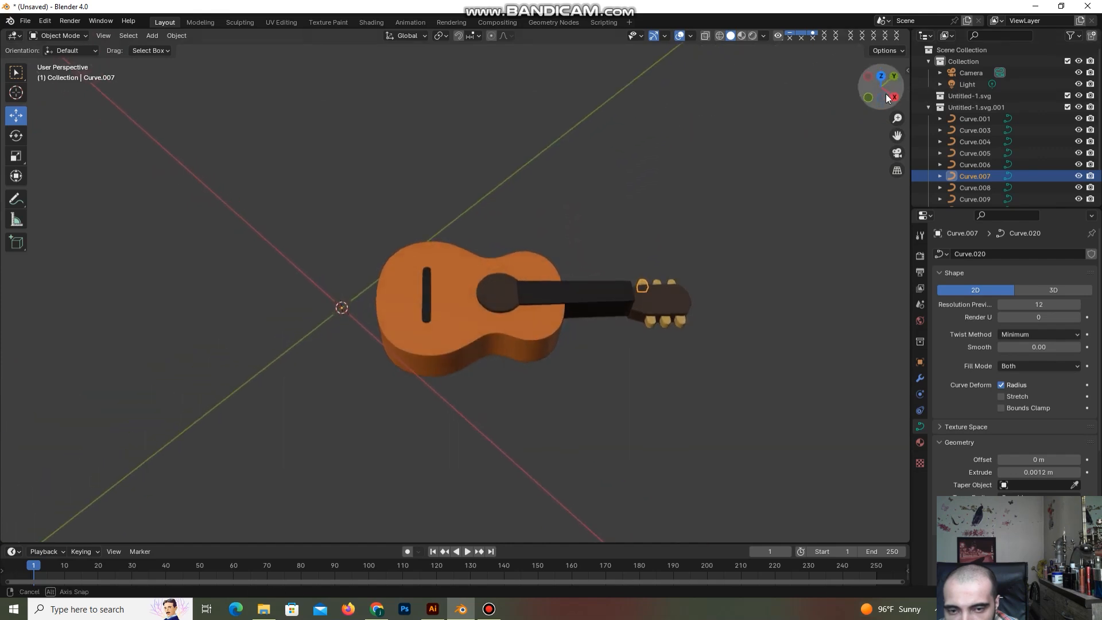
pyautogui.scroll(2, 721, 252)
pyautogui.moveTo(824, 242); pyautogui.dragTo(728, 391)
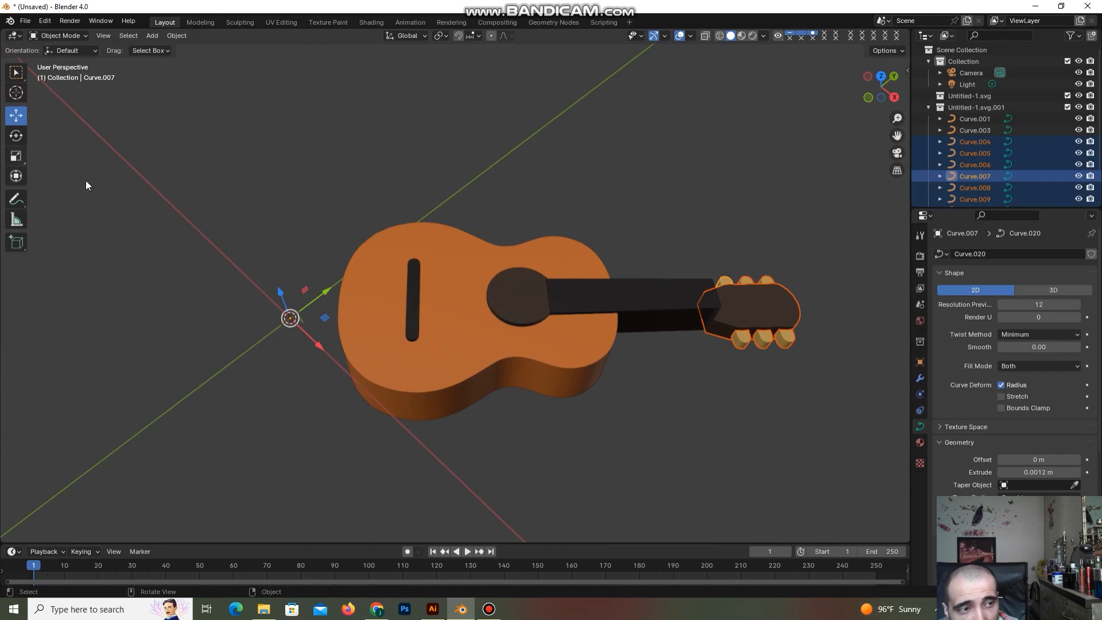
pyautogui.moveTo(287, 301); pyautogui.dragTo(290, 292)
# Round the edges of the guitar body with a bevel depth of 0.001 m.
pyautogui.moveTo(876, 101); pyautogui.dragTo(409, 112)
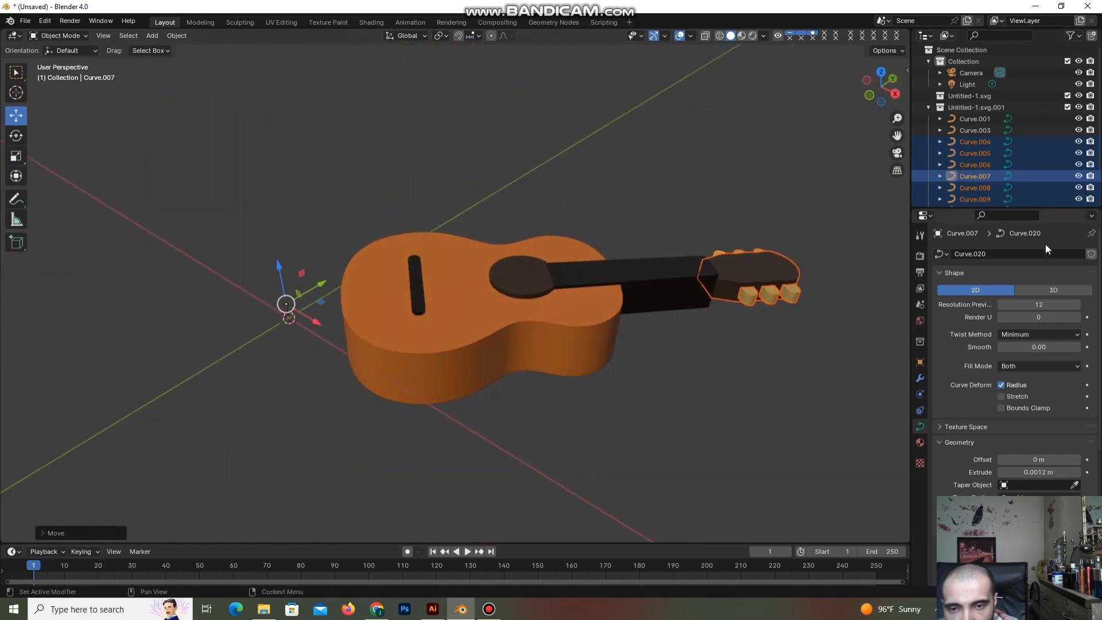
pyautogui.scroll(-2, 1045, 243)
pyautogui.click(546, 337)
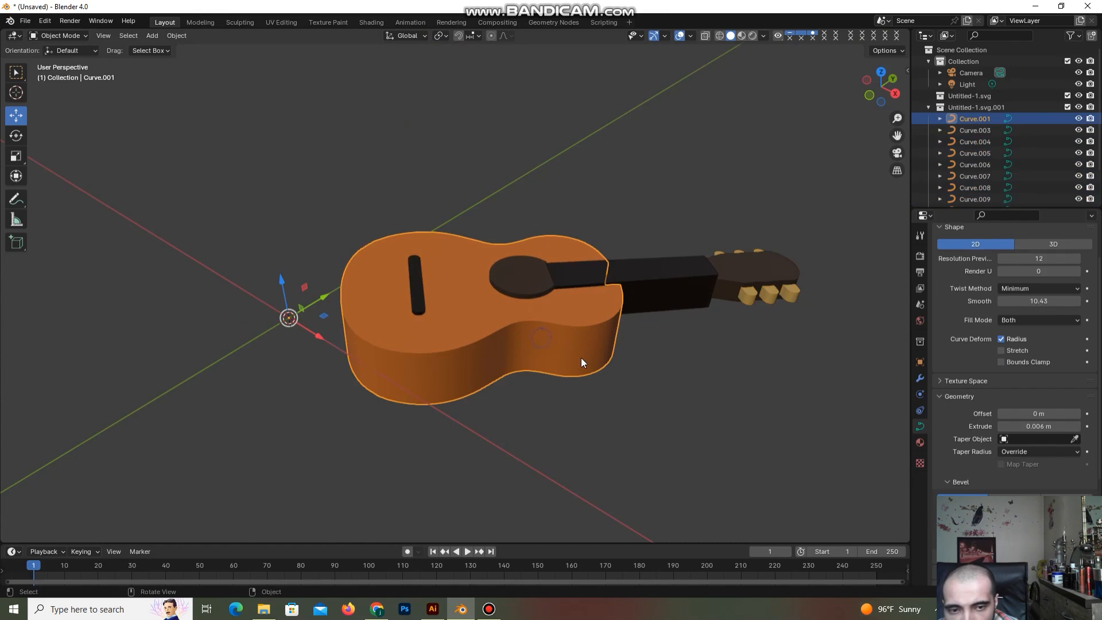
pyautogui.scroll(-3, 1007, 487)
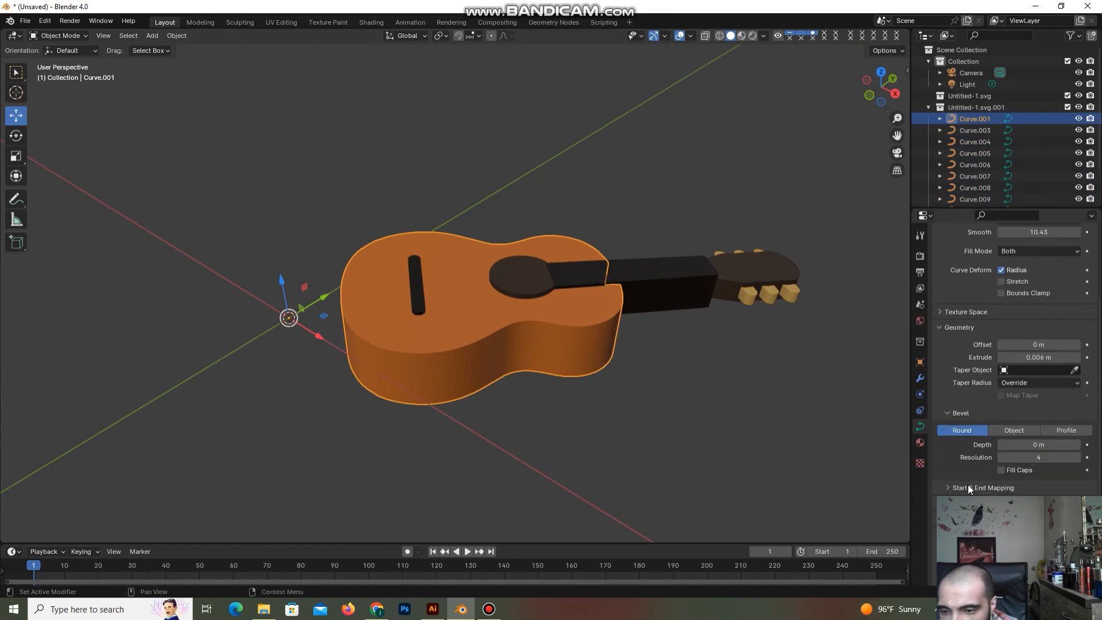
pyautogui.click(1061, 446)
pyautogui.write('0.00')
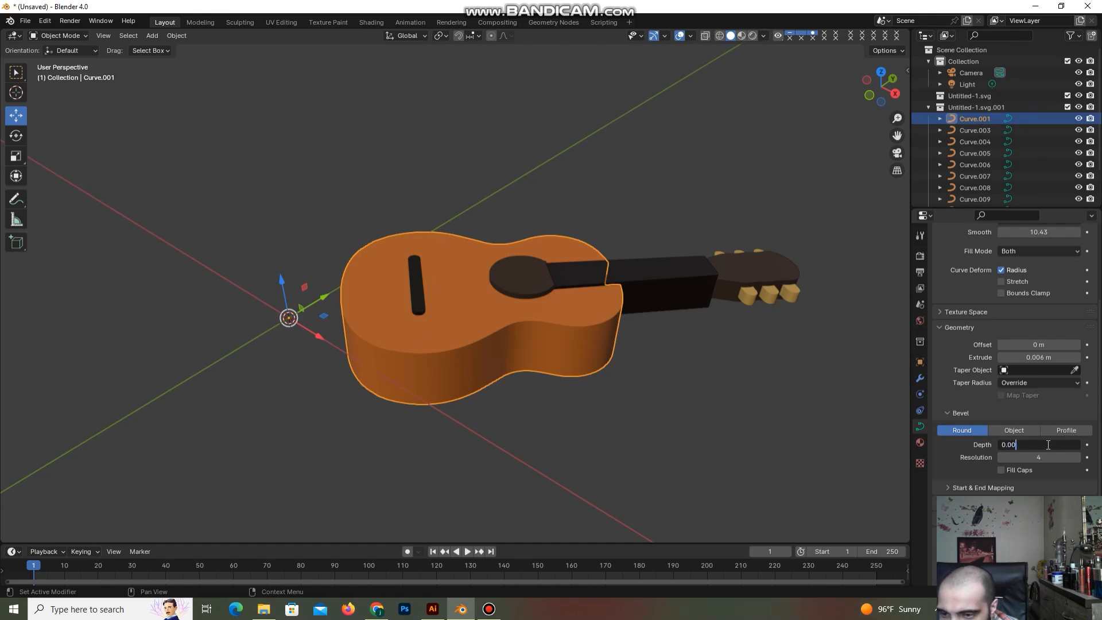
pyautogui.write('1')
pyautogui.press('Return')
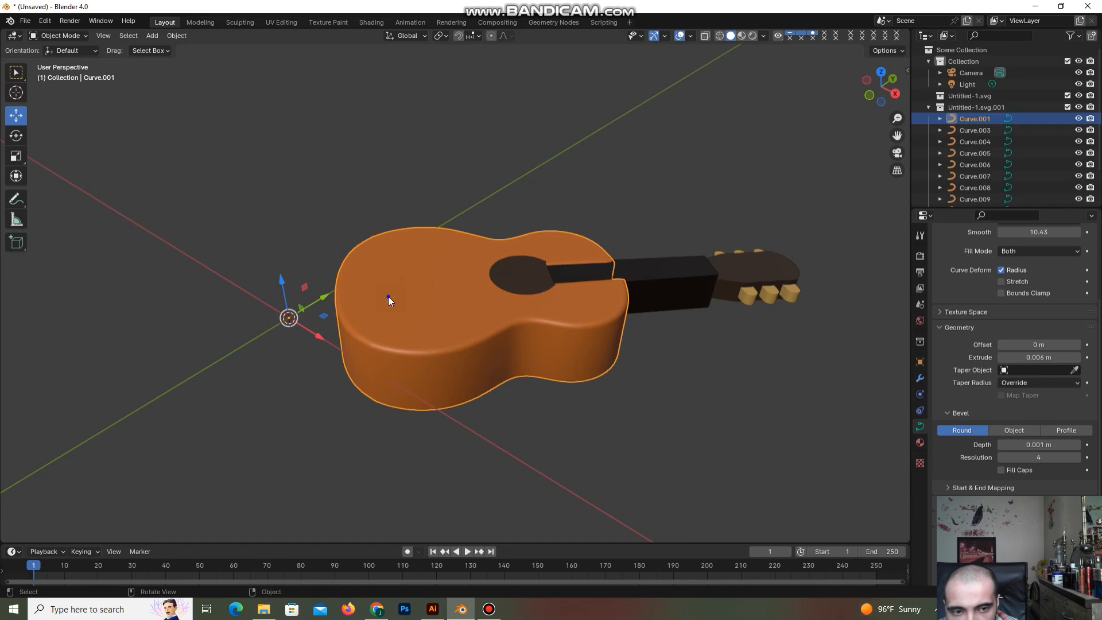
# Bevel the bridge bar on the body to a depth of 0.001 m, picking it in wireframe display and restoring solid shading.
pyautogui.click(719, 37)
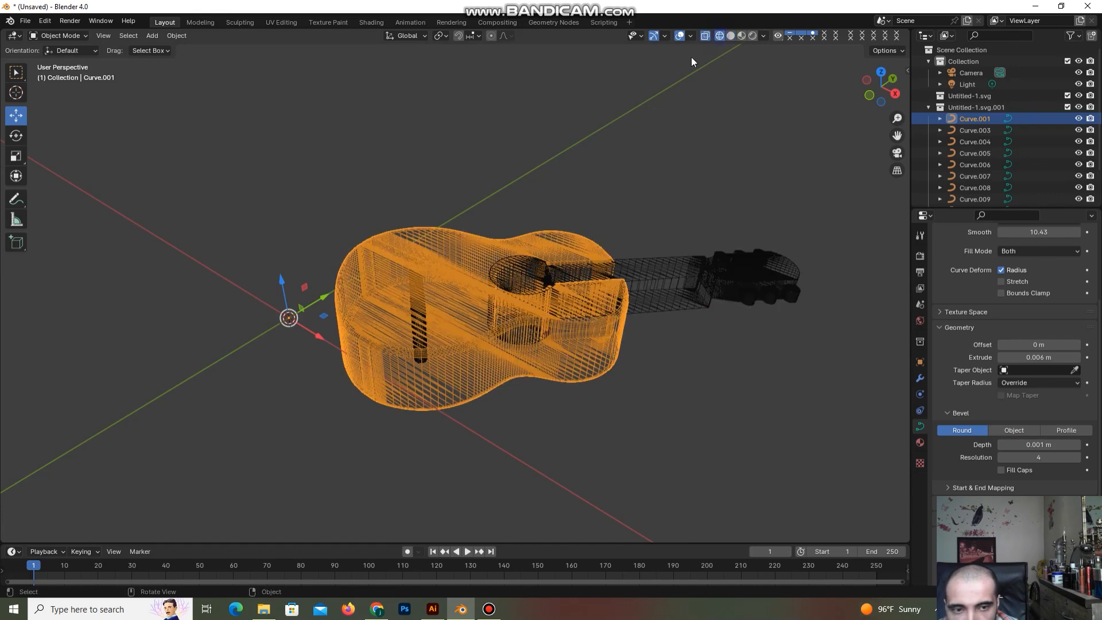
pyautogui.click(414, 327)
pyautogui.click(1045, 444)
pyautogui.write('0.001')
pyautogui.press('Return')
pyautogui.click(729, 35)
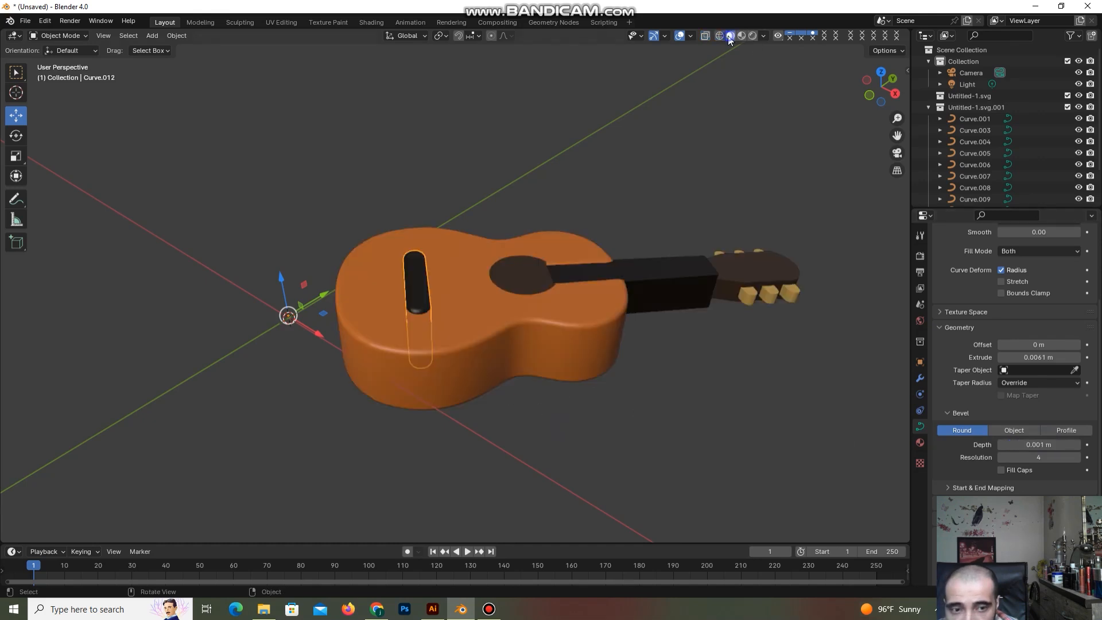
pyautogui.click(632, 134)
# Set the bevel depth of the round sound hole curve to 0.001 m.
pyautogui.moveTo(885, 91); pyautogui.dragTo(917, 135)
pyautogui.click(553, 284)
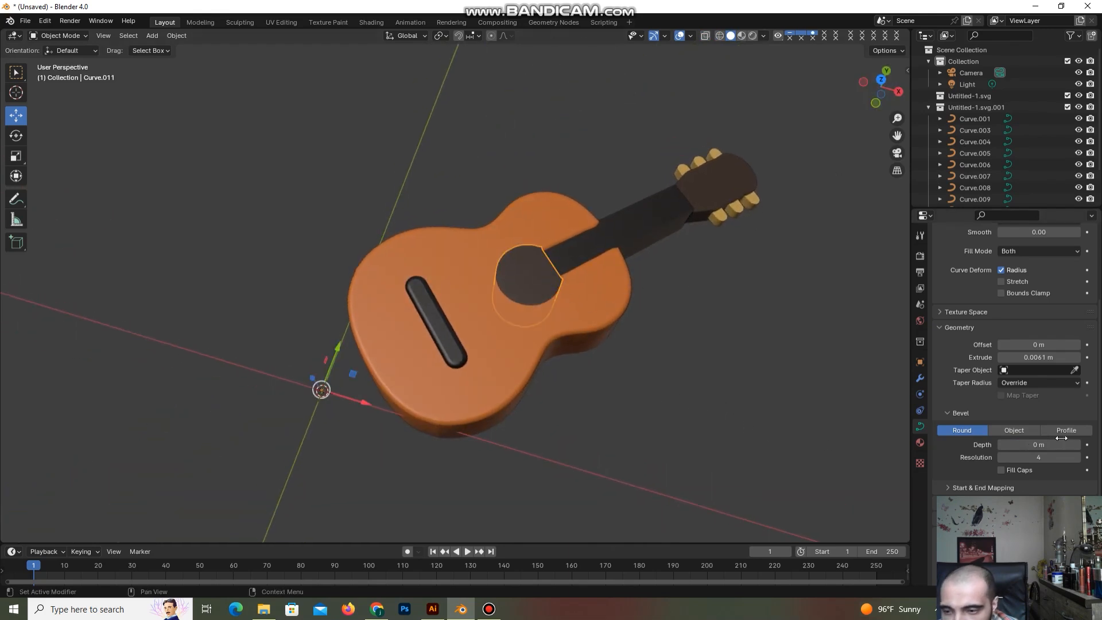
pyautogui.click(1032, 445)
pyautogui.write('0.001')
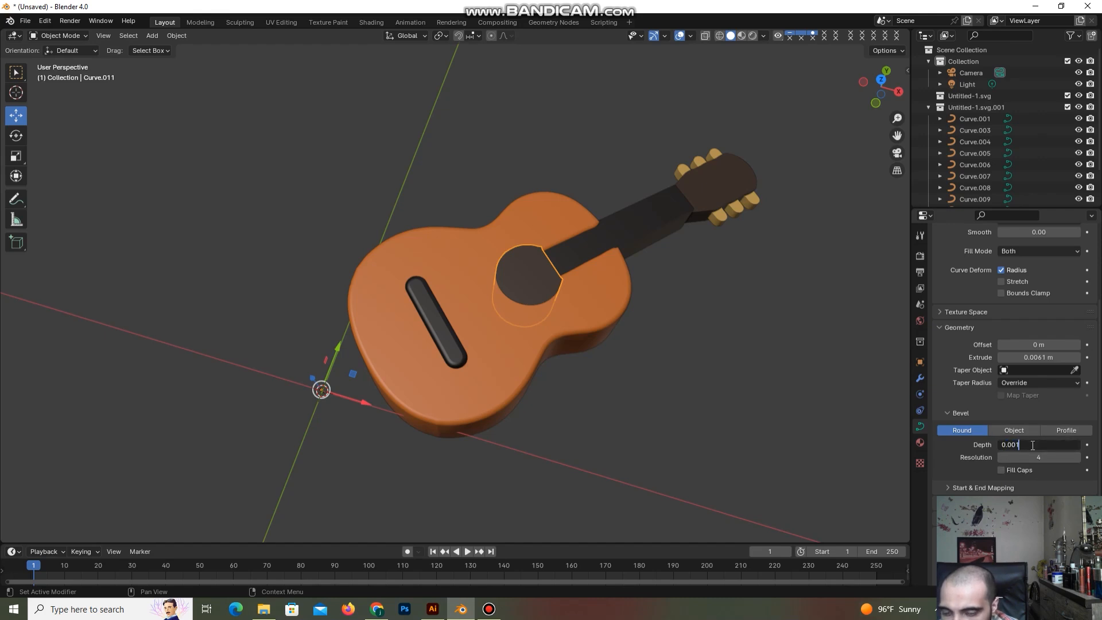
pyautogui.press('Return')
# Set the bevel depth of the guitar neck to 0.001 m.
pyautogui.click(608, 242)
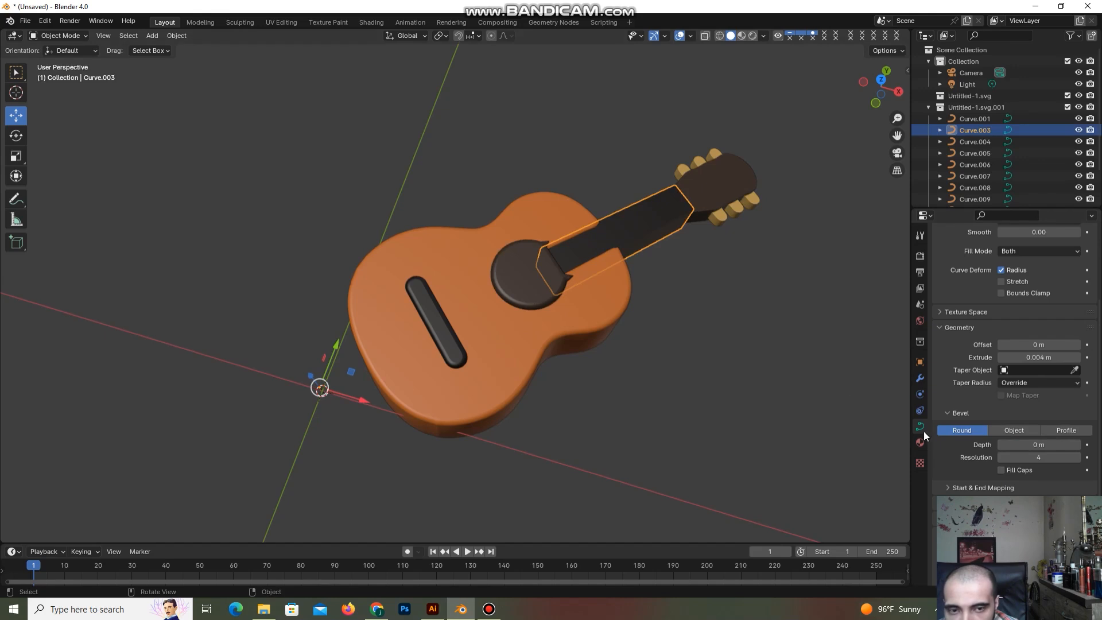
pyautogui.click(1021, 445)
pyautogui.write('0.001')
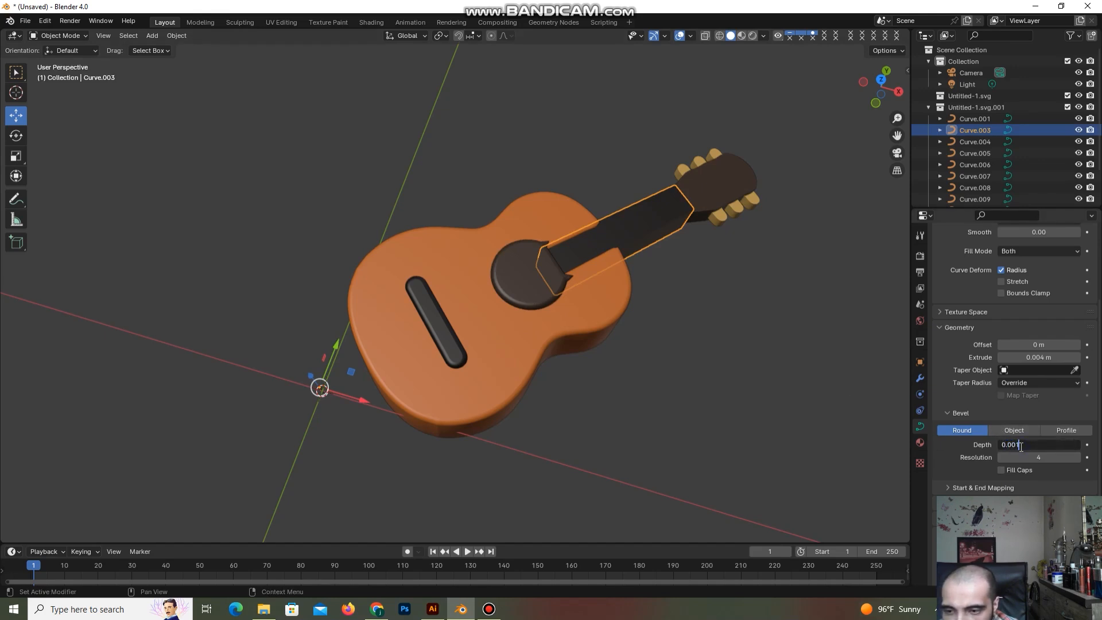
pyautogui.press('Return')
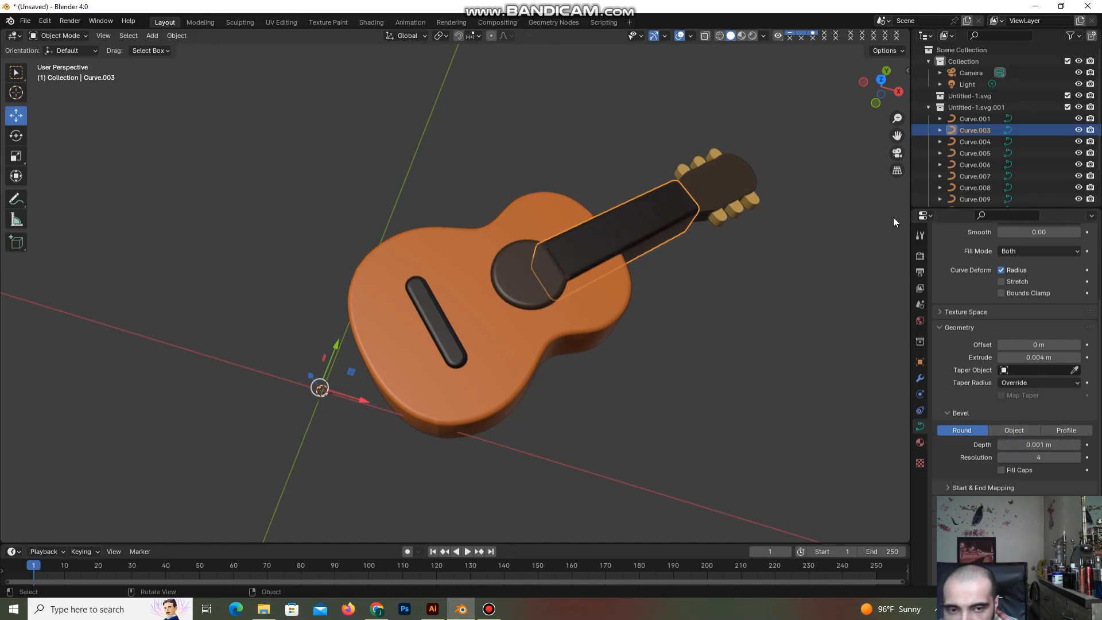
# Set the bevel depth of the headstock to 0.001 m and clear the selection.
pyautogui.click(716, 190)
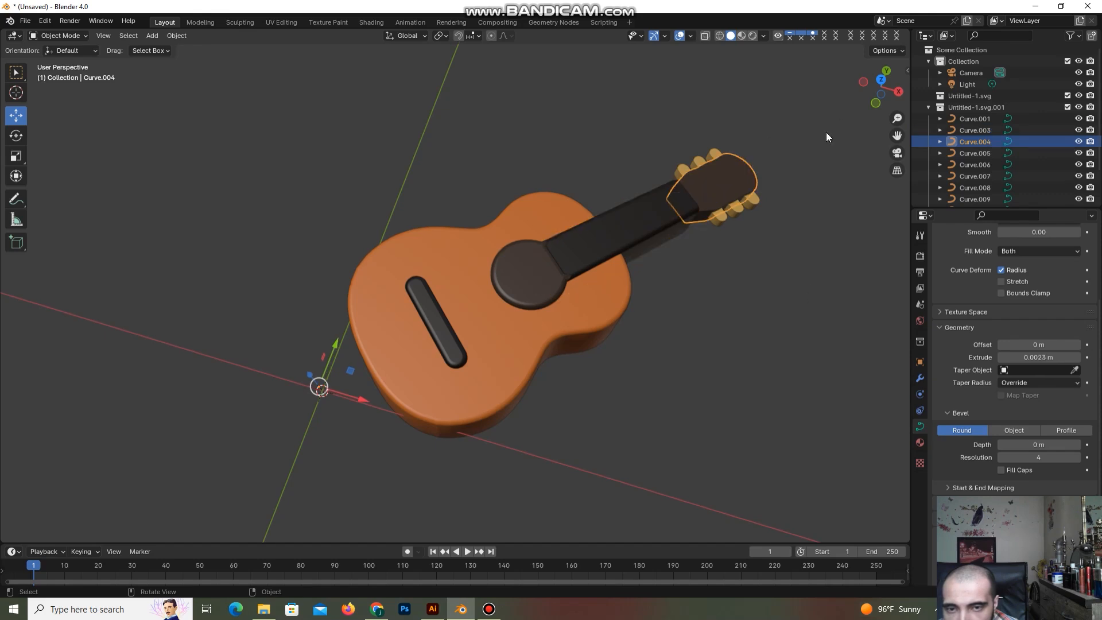
pyautogui.scroll(-2, 812, 152)
pyautogui.moveTo(881, 86); pyautogui.dragTo(870, 116)
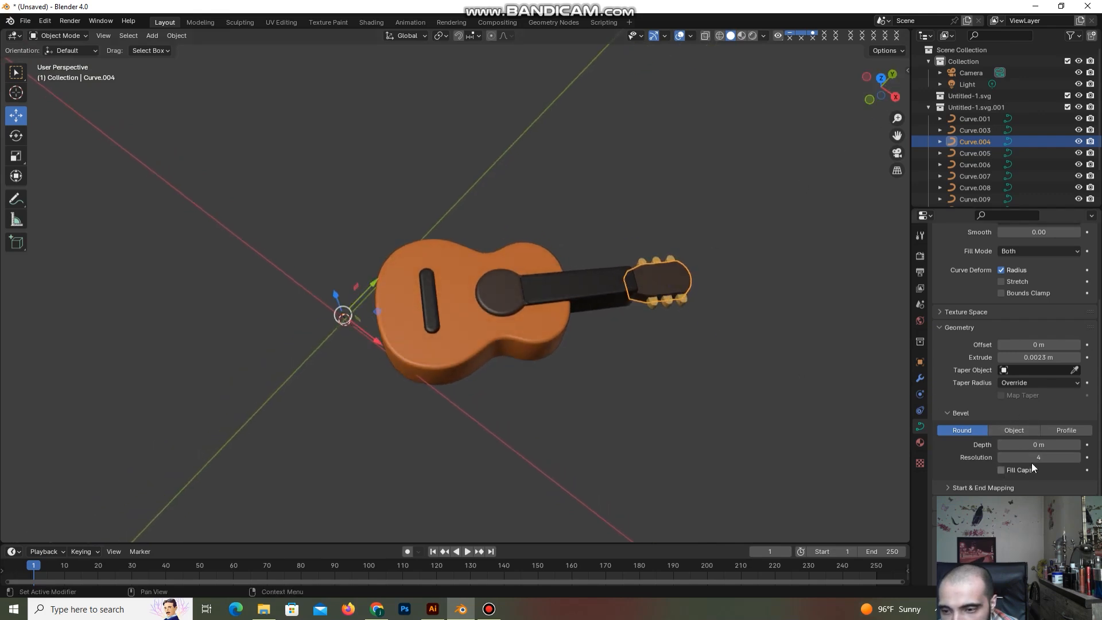
pyautogui.click(1053, 447)
pyautogui.write('0.001')
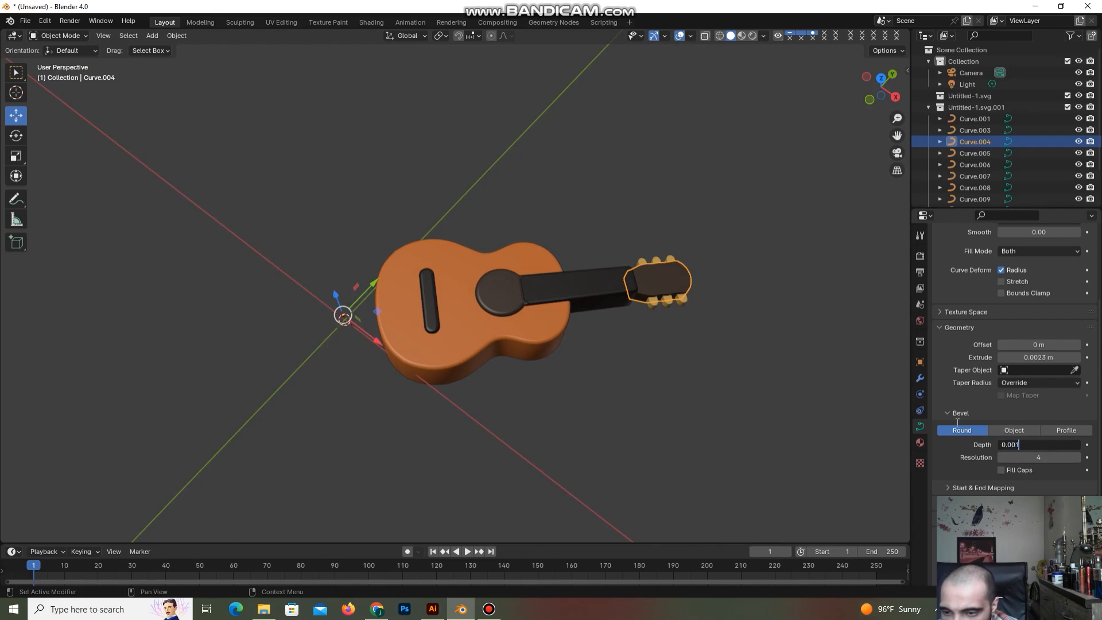
pyautogui.press('Return')
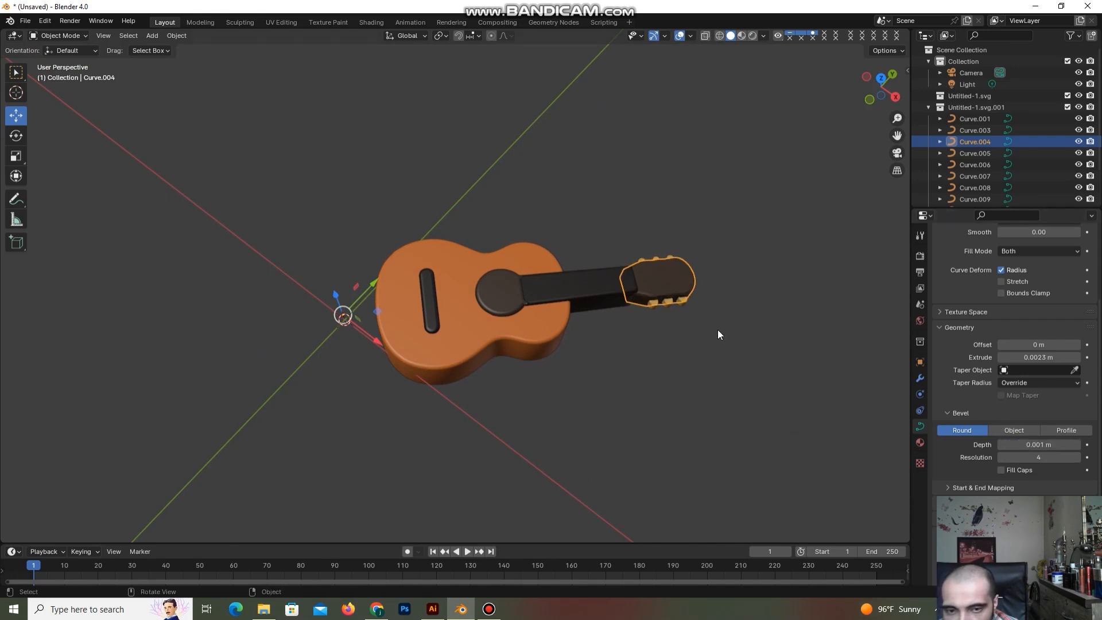
pyautogui.click(679, 305)
pyautogui.click(728, 276)
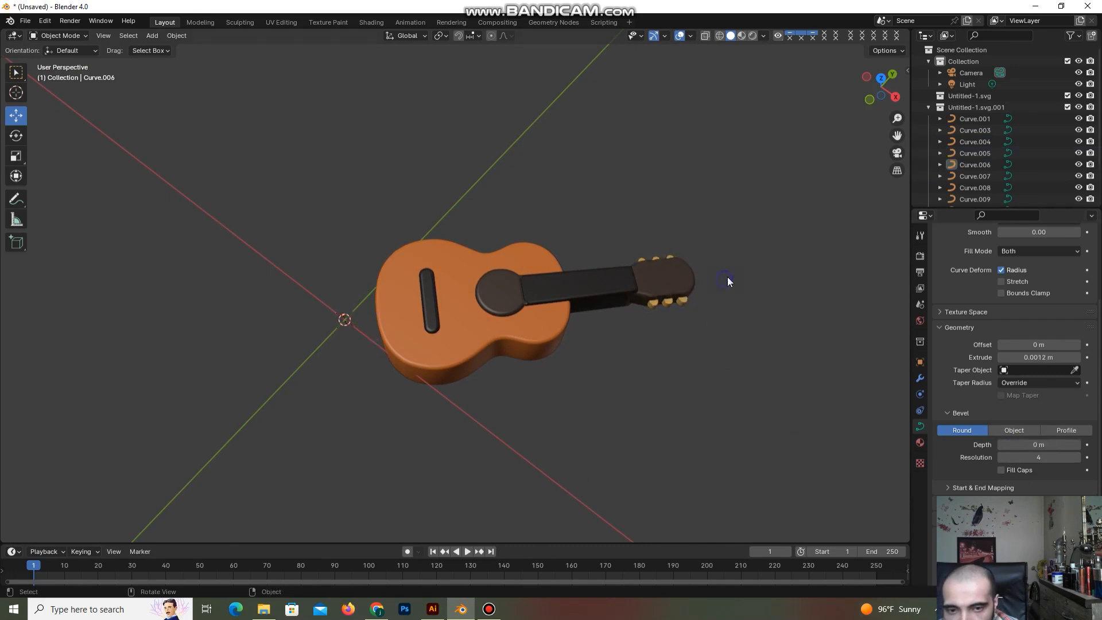
# Select all the guitar curves without the camera and light, and scale the whole guitar up.
pyautogui.scroll(-1, 807, 150)
pyautogui.moveTo(873, 68); pyautogui.dragTo(572, 201)
pyautogui.press('a')
pyautogui.click(630, 140)
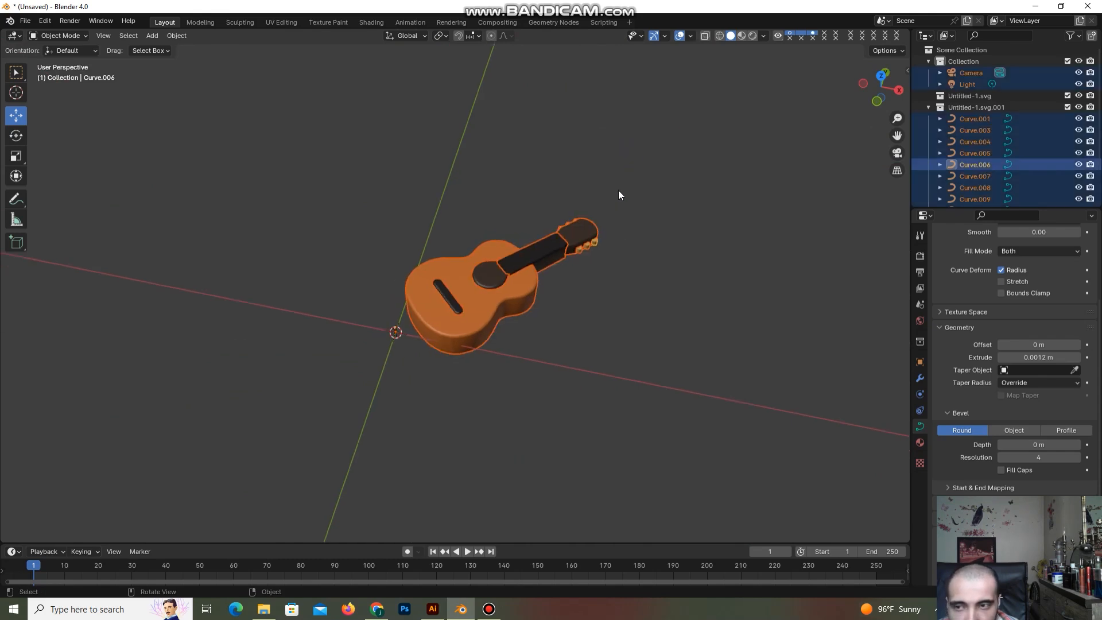
pyautogui.scroll(-3, 618, 191)
pyautogui.click(615, 212)
pyautogui.moveTo(561, 238); pyautogui.dragTo(421, 356)
pyautogui.scroll(-3, 987, 154)
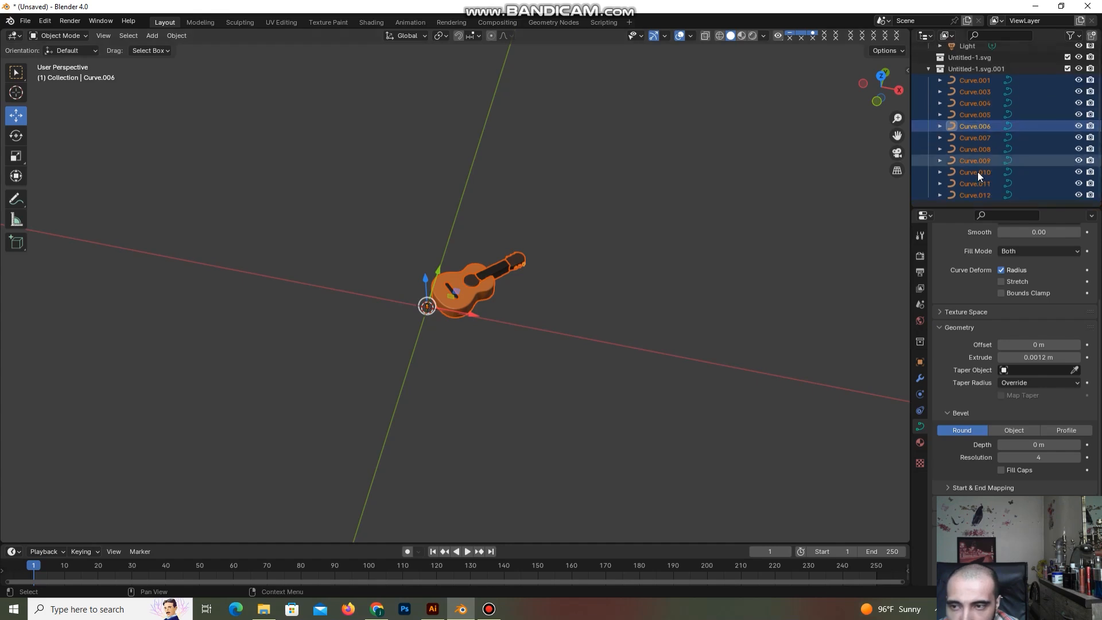
pyautogui.press('s')
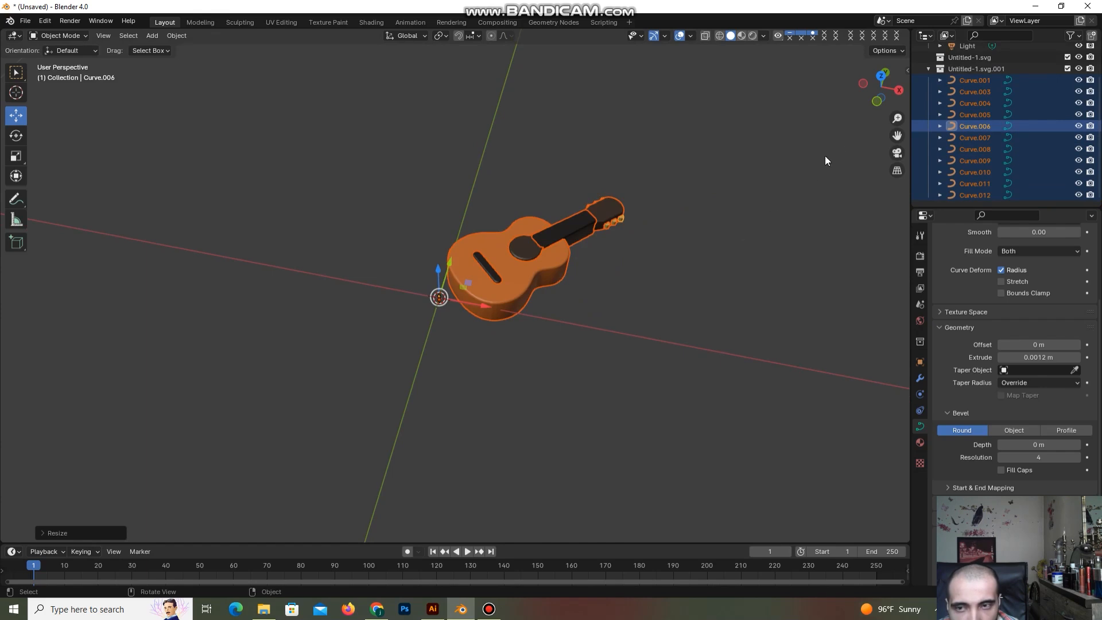
# Deselect the guitar and add a plane mesh to the scene.
pyautogui.moveTo(881, 86); pyautogui.dragTo(888, 120)
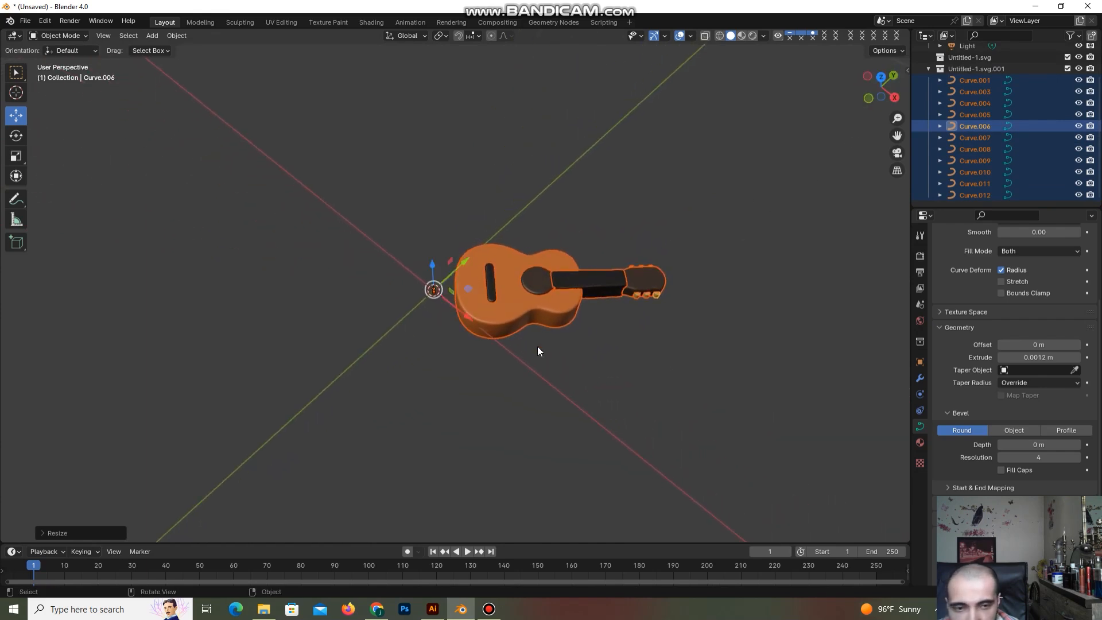
pyautogui.scroll(-5, 559, 363)
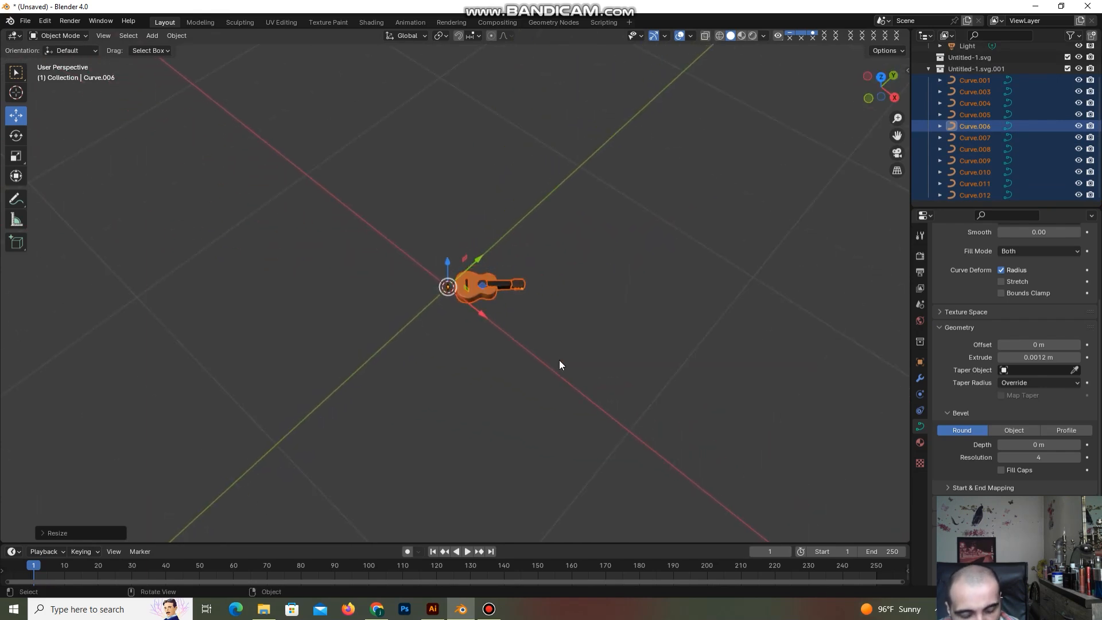
pyautogui.click(560, 365)
pyautogui.hotkey('shift', 'a')
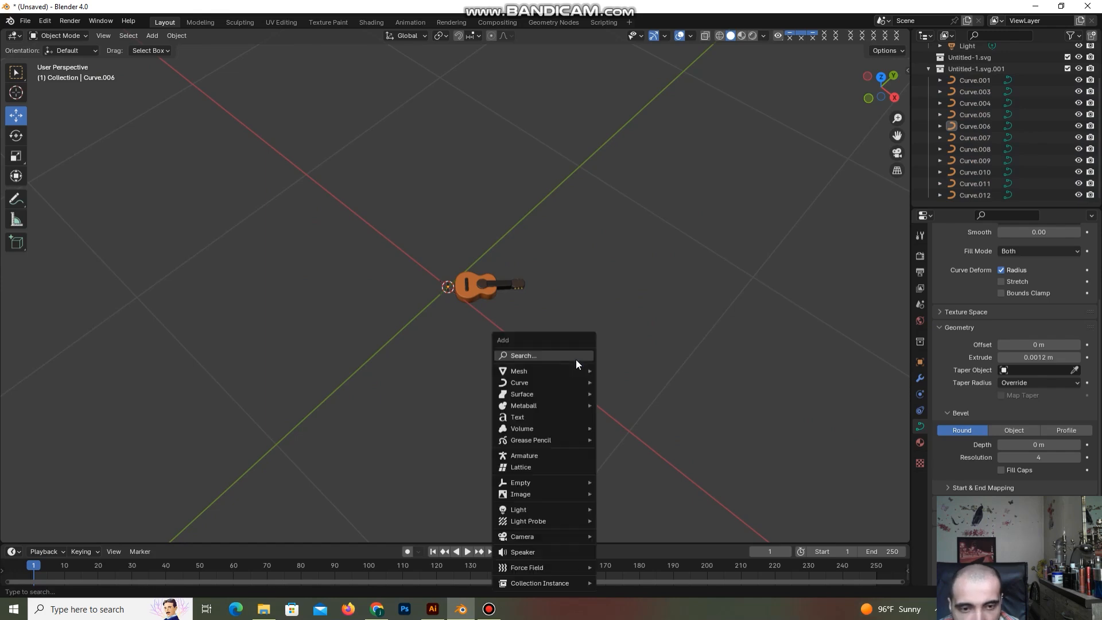
pyautogui.moveTo(573, 373)
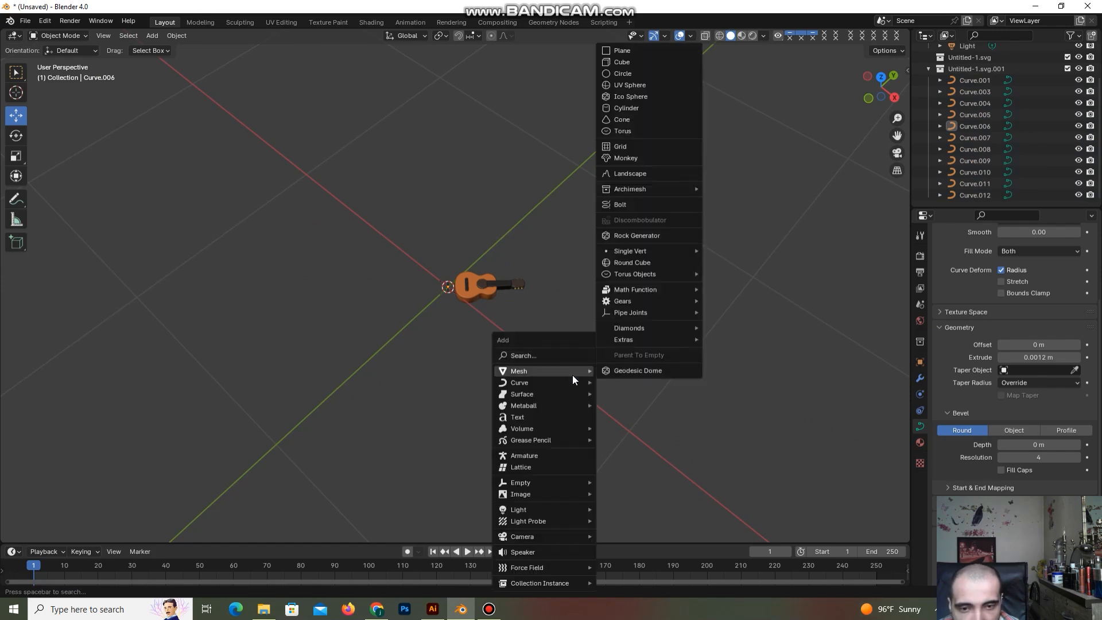
pyautogui.click(614, 52)
# Move the plane slightly down along Z and well away from the guitar in the negative X direction.
pyautogui.moveTo(880, 101); pyautogui.dragTo(865, 130)
pyautogui.moveTo(449, 246); pyautogui.dragTo(451, 265)
pyautogui.moveTo(489, 315); pyautogui.dragTo(92, 352)
# Rotate all the selected guitar curves together so the guitar stands tilted upright instead of lying flat.
pyautogui.moveTo(520, 224); pyautogui.dragTo(426, 323)
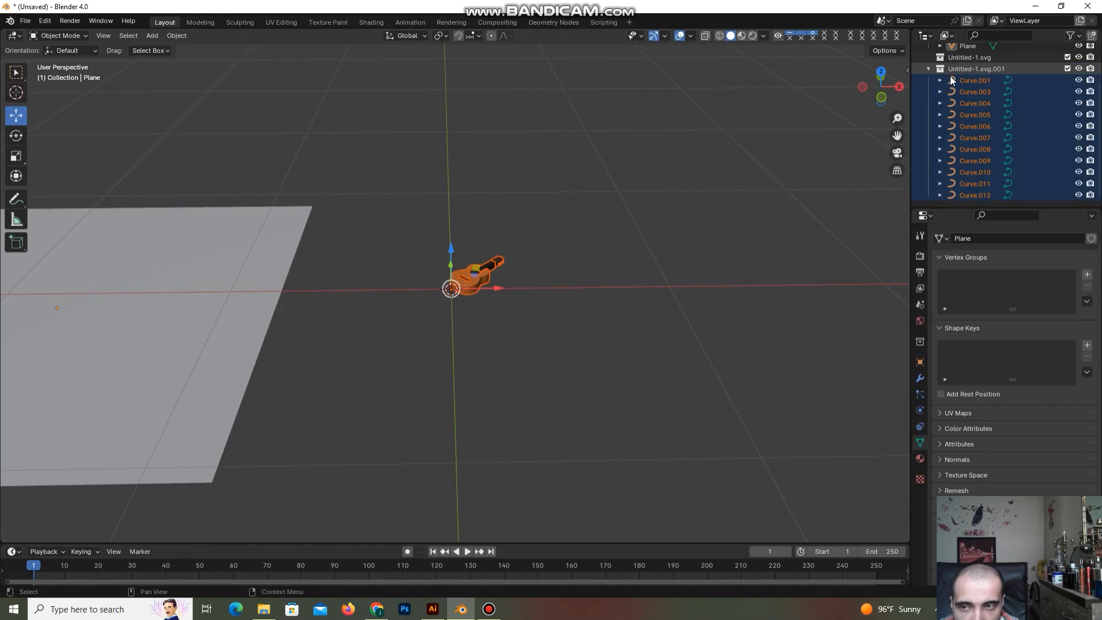
pyautogui.moveTo(891, 95); pyautogui.dragTo(891, 102)
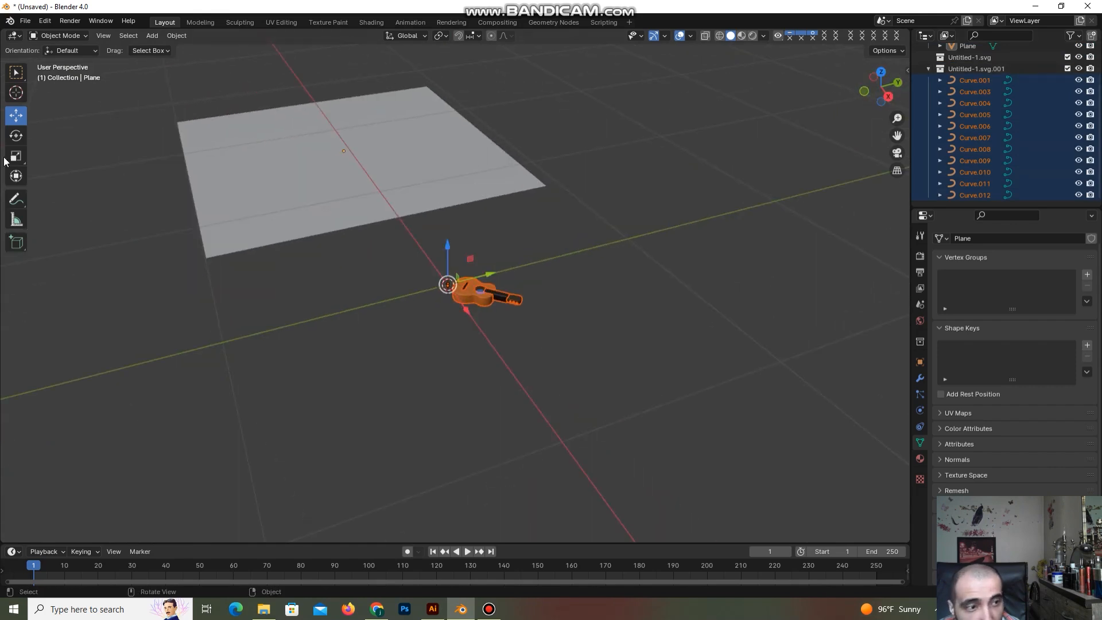
pyautogui.click(16, 135)
pyautogui.moveTo(439, 249); pyautogui.dragTo(402, 296)
pyautogui.moveTo(879, 86); pyautogui.dragTo(761, 107)
pyautogui.scroll(-2, 651, 238)
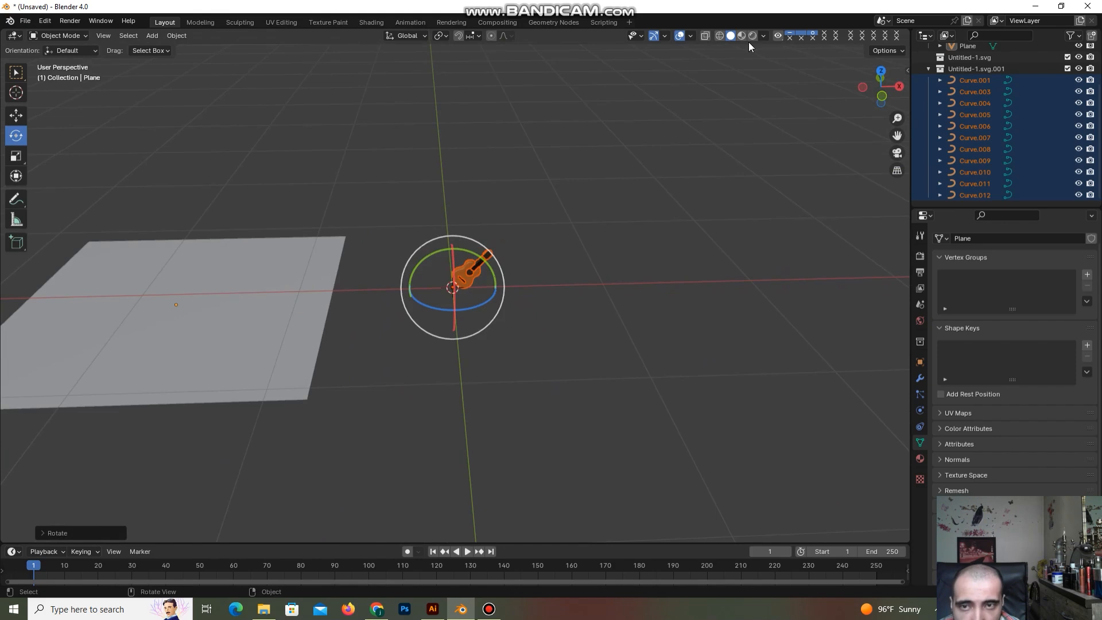
# Move the plane back beneath the guitar and scale it up slightly.
pyautogui.click(16, 116)
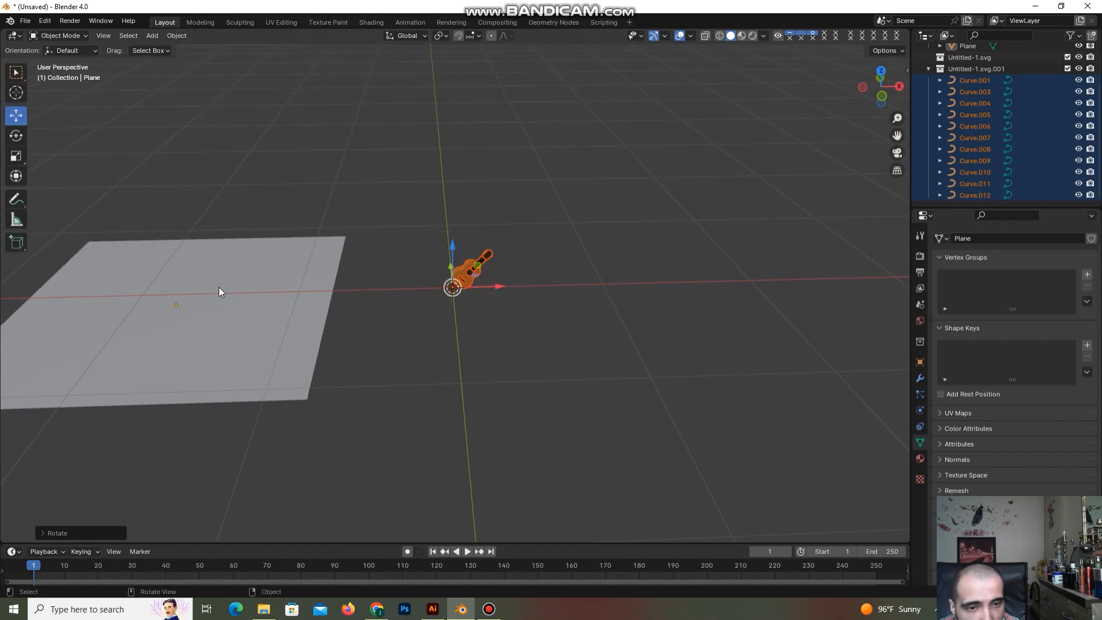
pyautogui.click(219, 287)
pyautogui.moveTo(213, 311); pyautogui.dragTo(504, 329)
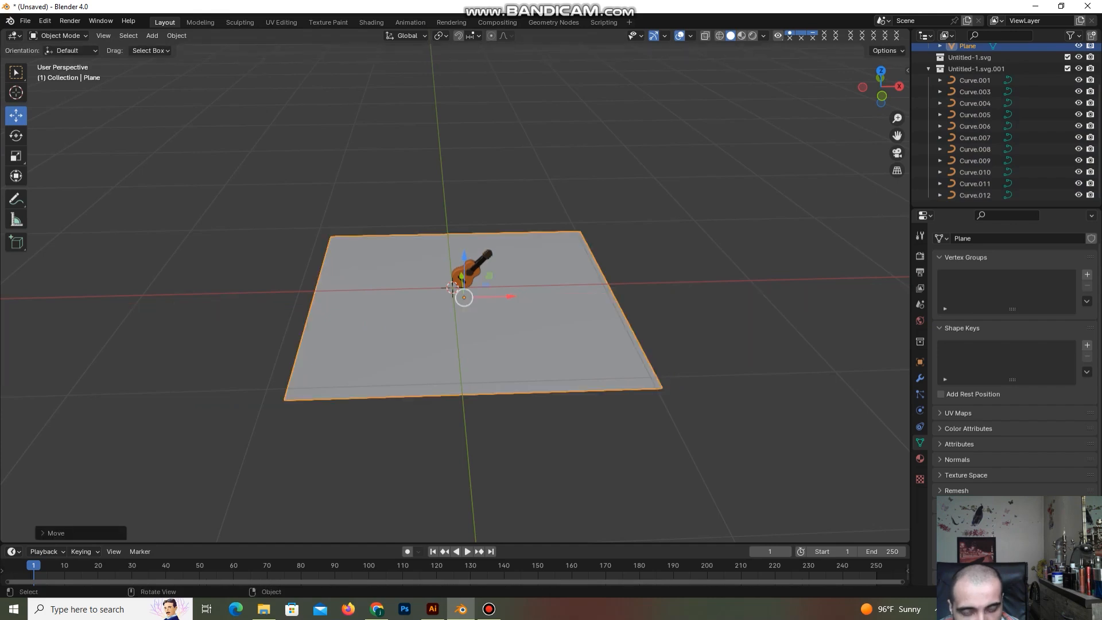
pyautogui.press('s')
pyautogui.click(521, 321)
pyautogui.scroll(-1, 521, 321)
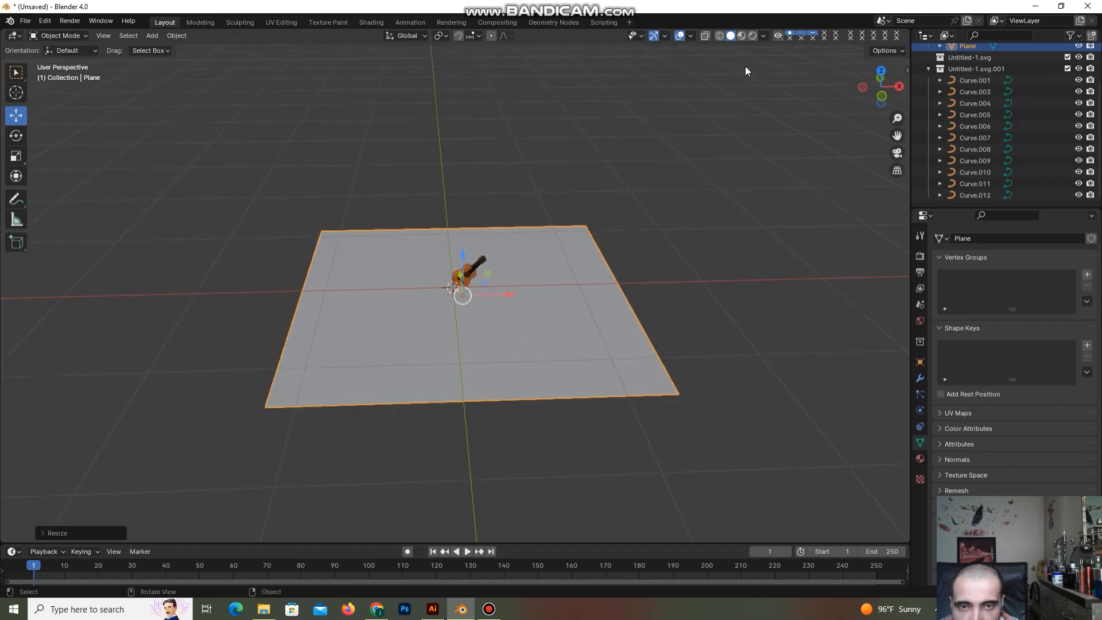
# Extrude the plane's positive Y edge straight up along Z to form a vertical wall behind the guitar.
pyautogui.moveTo(879, 86); pyautogui.dragTo(742, 178)
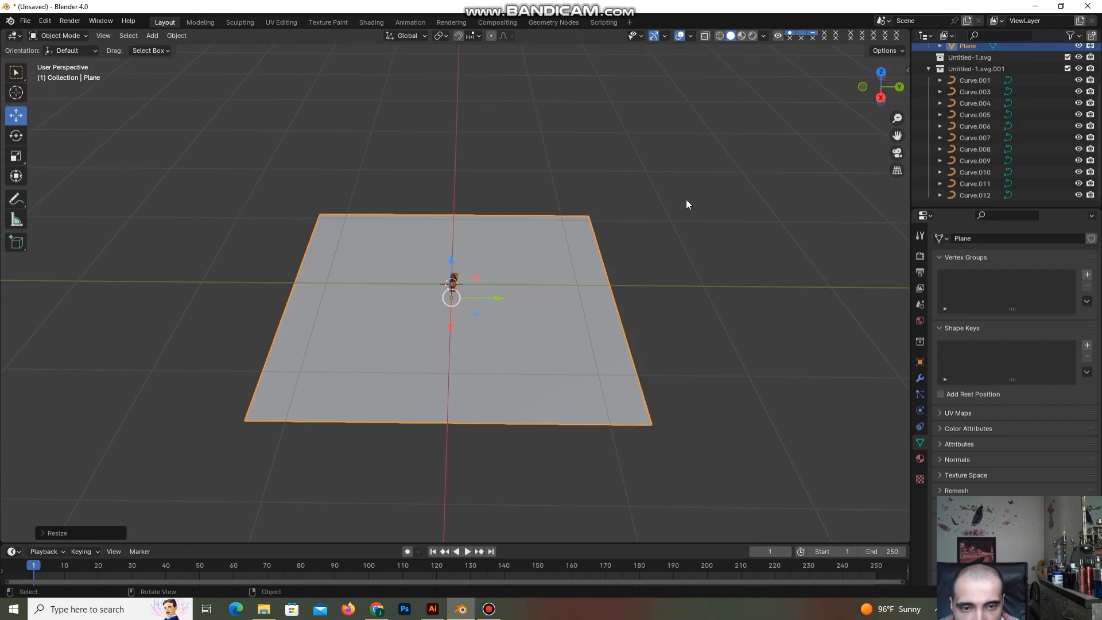
pyautogui.press('Tab')
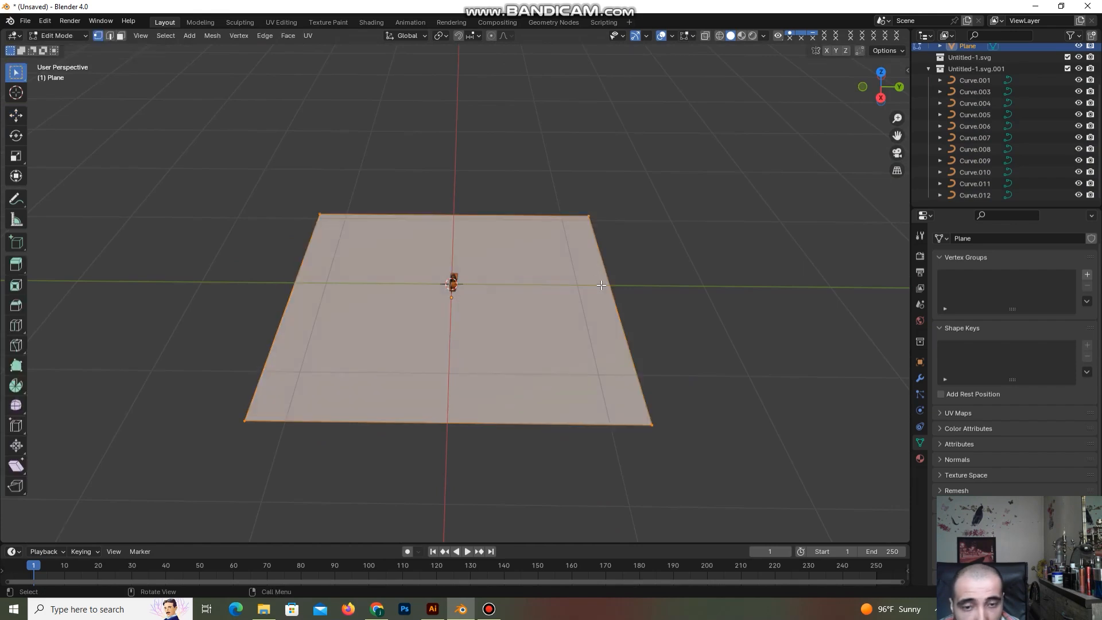
pyautogui.hotkey('alt', 'a')
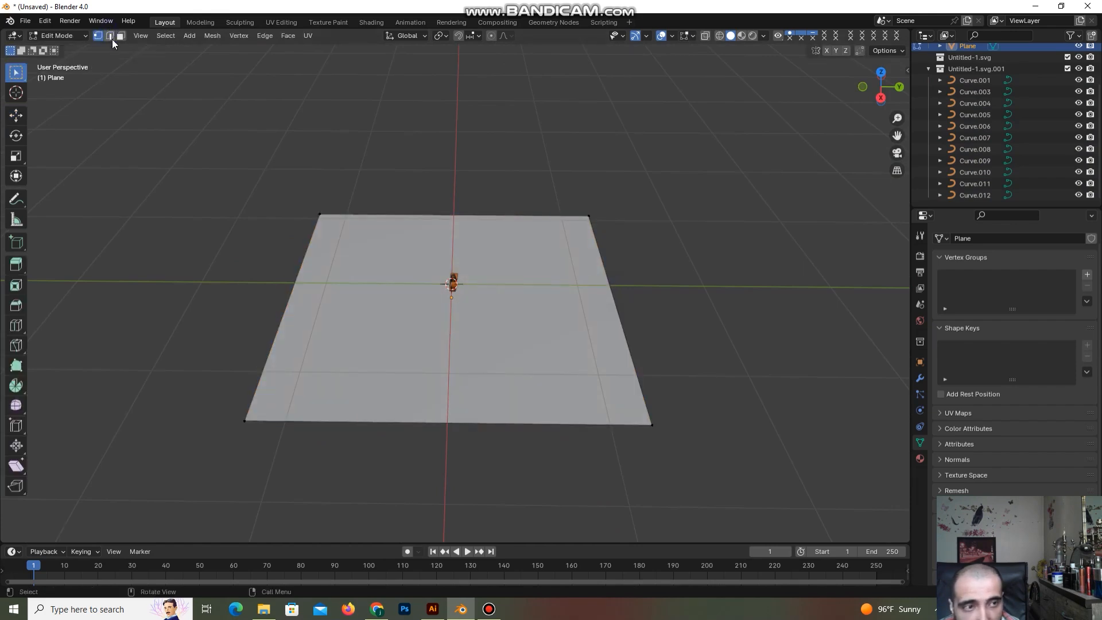
pyautogui.click(610, 285)
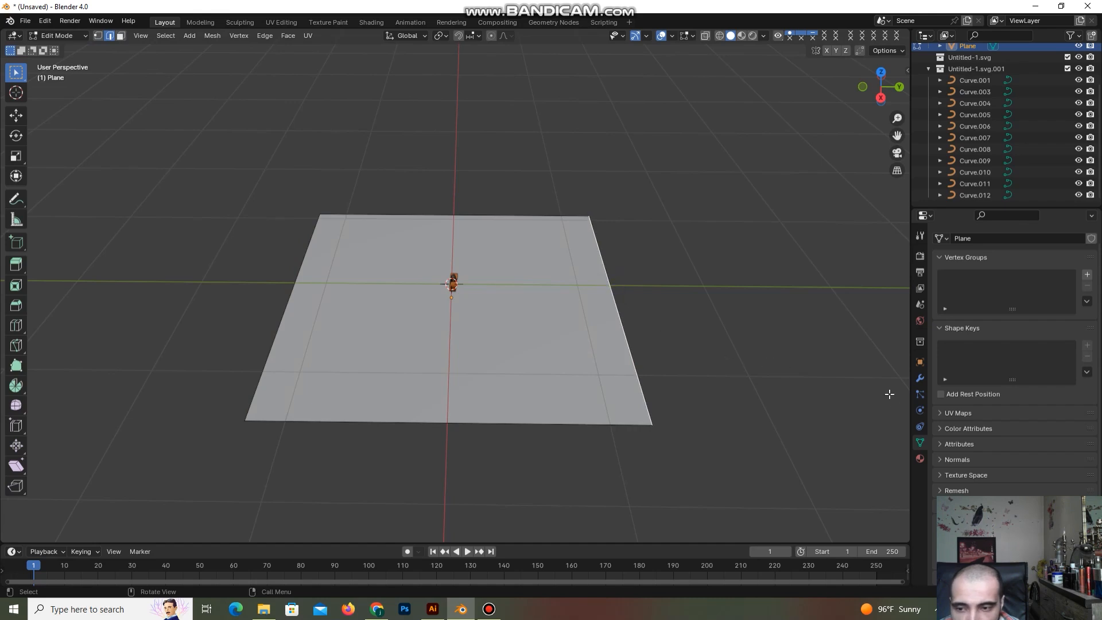
pyautogui.moveTo(874, 101); pyautogui.dragTo(741, 190)
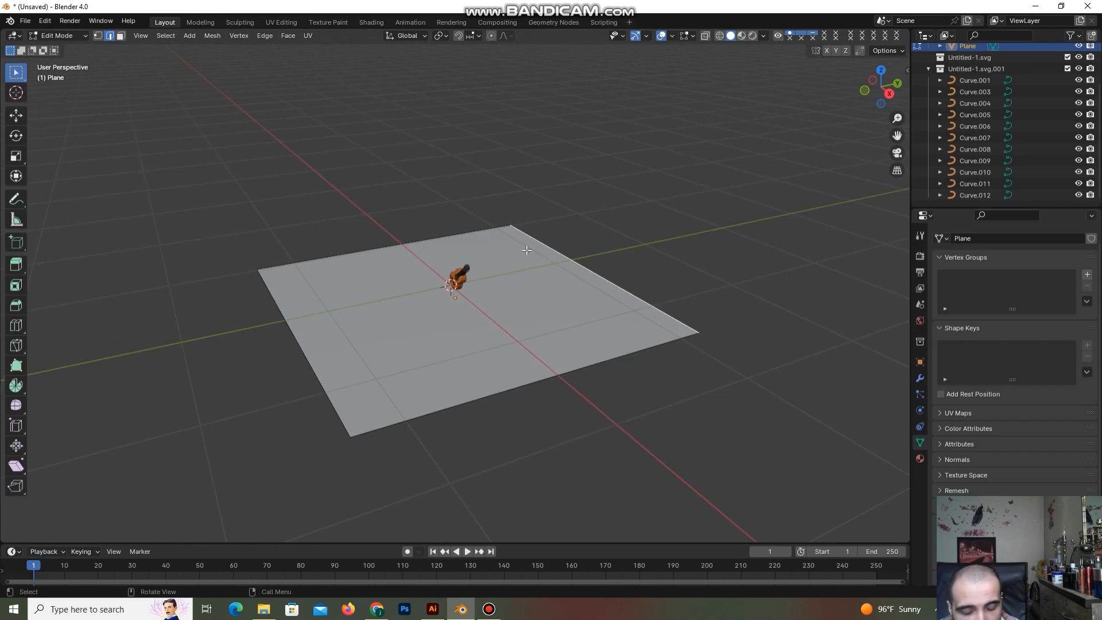
pyautogui.press('e')
pyautogui.rightClick(576, 254)
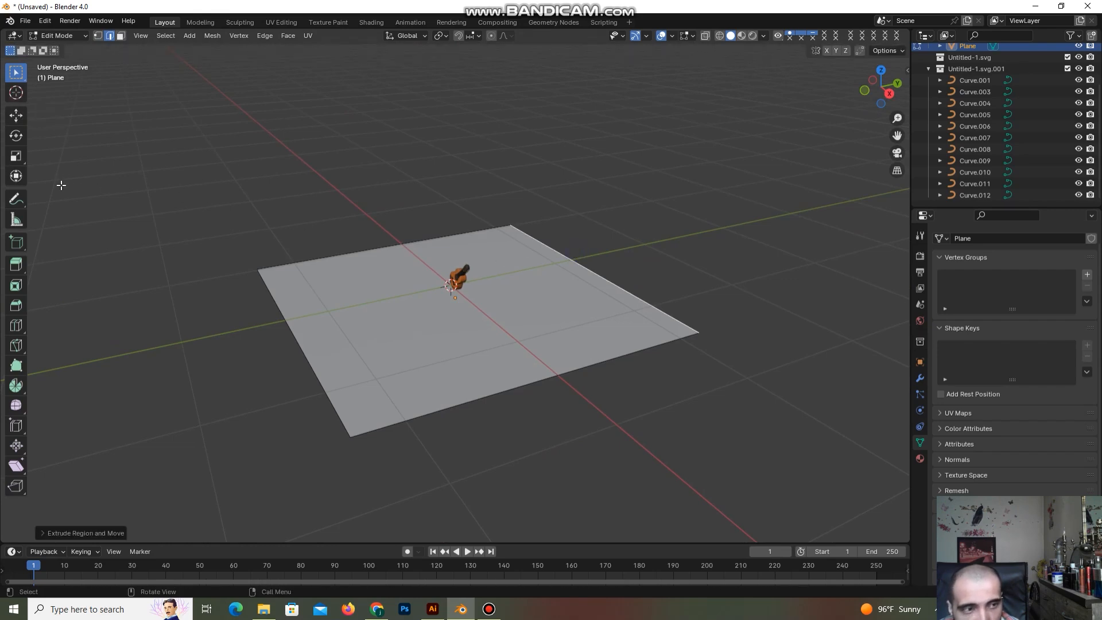
pyautogui.click(16, 115)
pyautogui.moveTo(591, 227); pyautogui.dragTo(630, 179)
pyautogui.moveTo(879, 96); pyautogui.dragTo(876, 92)
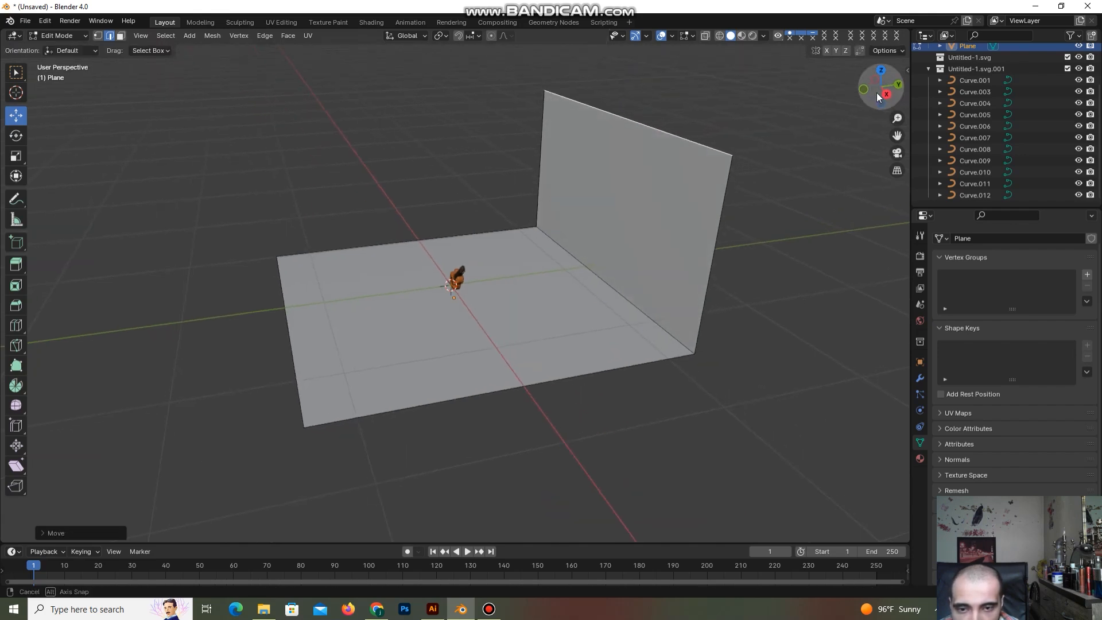
# Round the corner between floor and wall with a Bevel modifier of 15 segments, and shade the backdrop smooth in Object Mode.
pyautogui.click(655, 323)
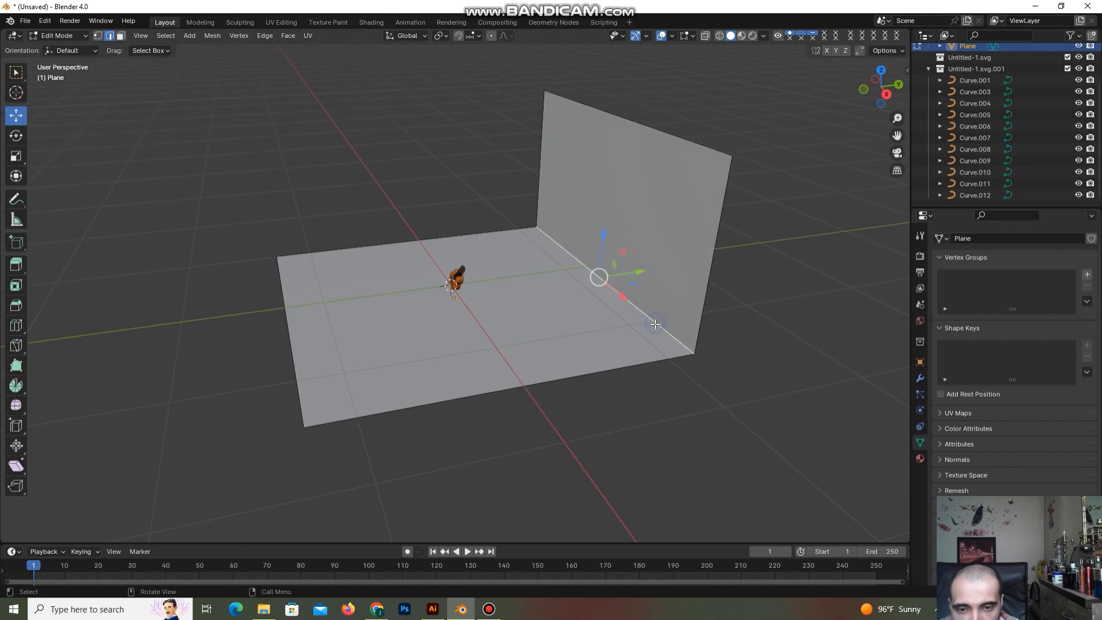
pyautogui.click(921, 379)
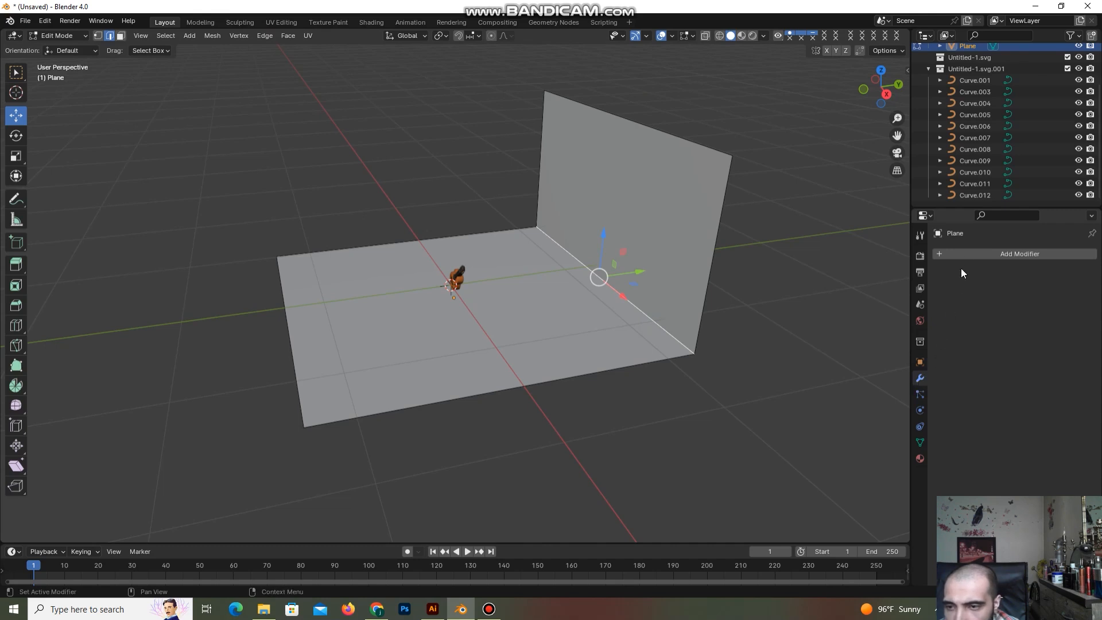
pyautogui.click(967, 253)
pyautogui.moveTo(929, 294)
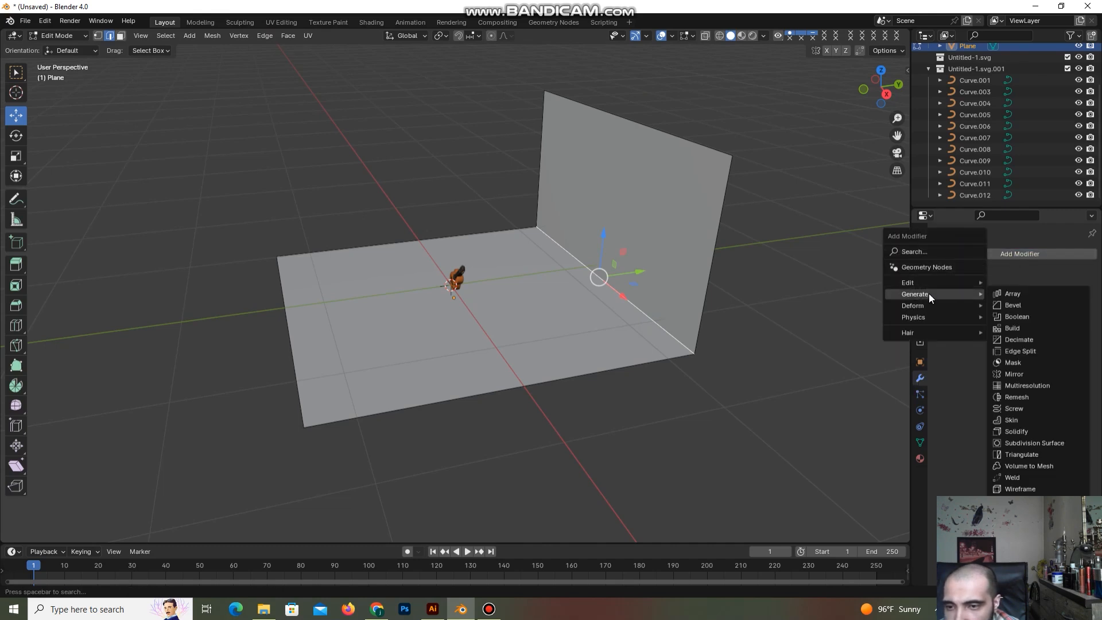
pyautogui.click(1011, 305)
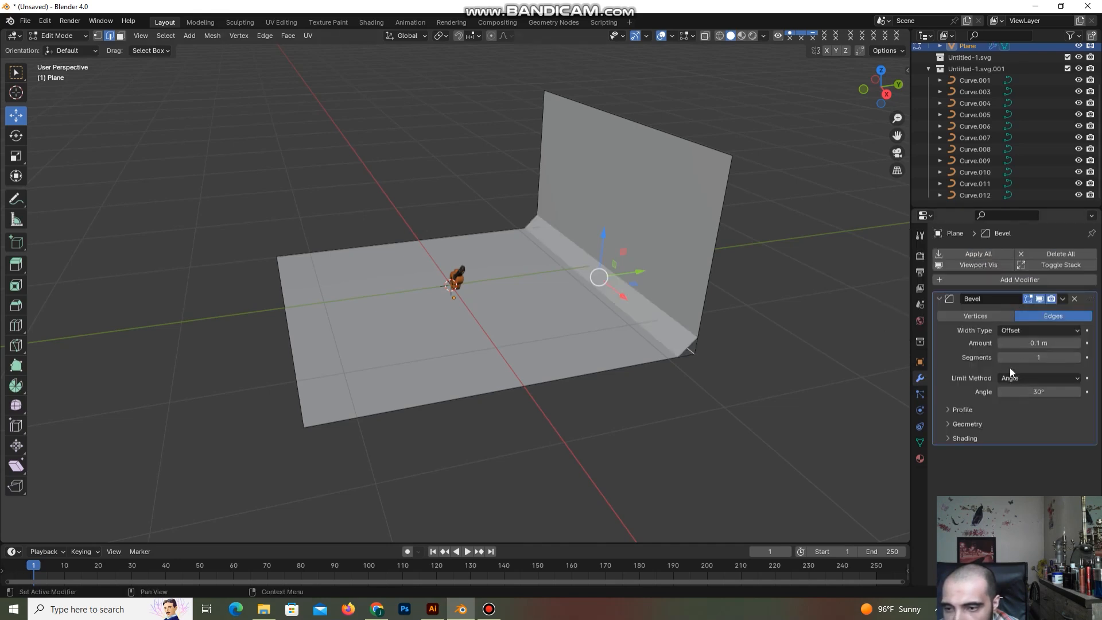
pyautogui.moveTo(1032, 354); pyautogui.dragTo(1056, 354)
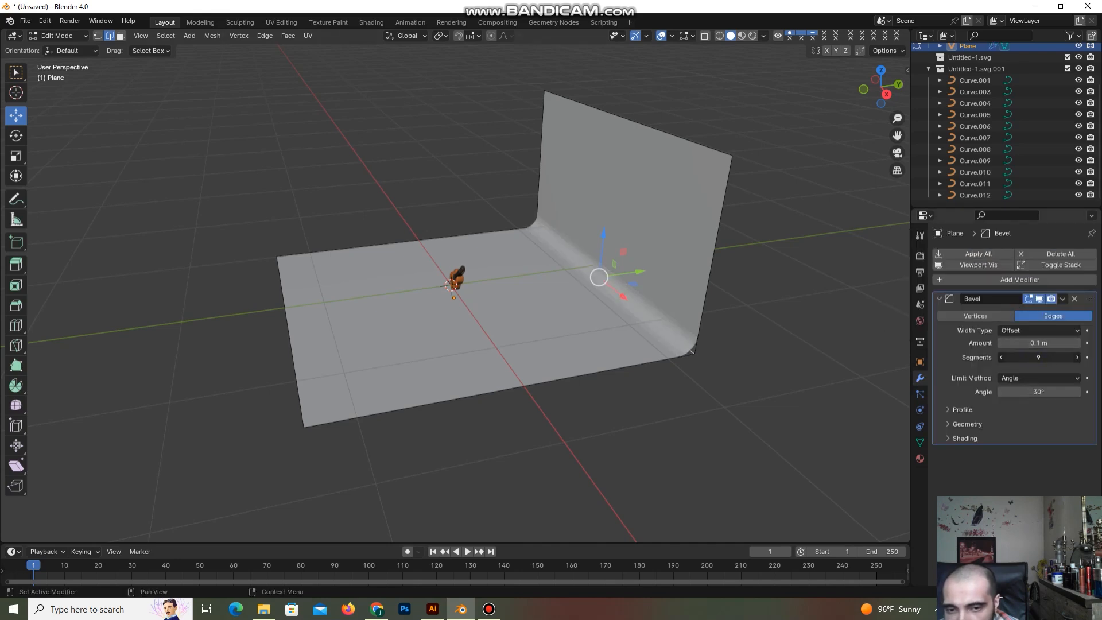
pyautogui.press('Tab')
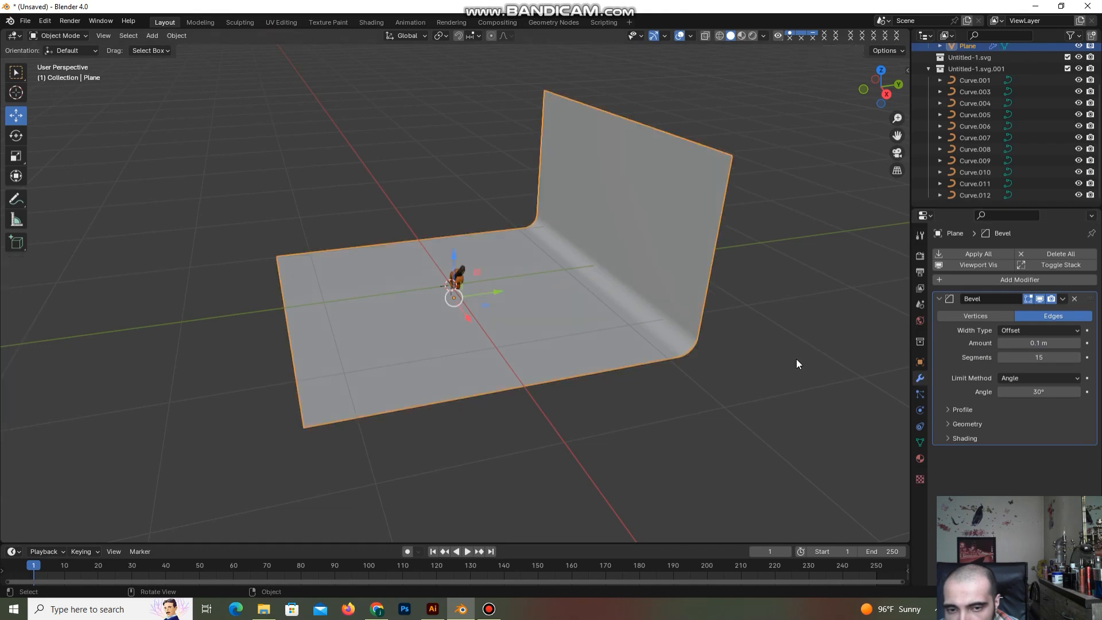
pyautogui.rightClick(688, 300)
pyautogui.click(666, 299)
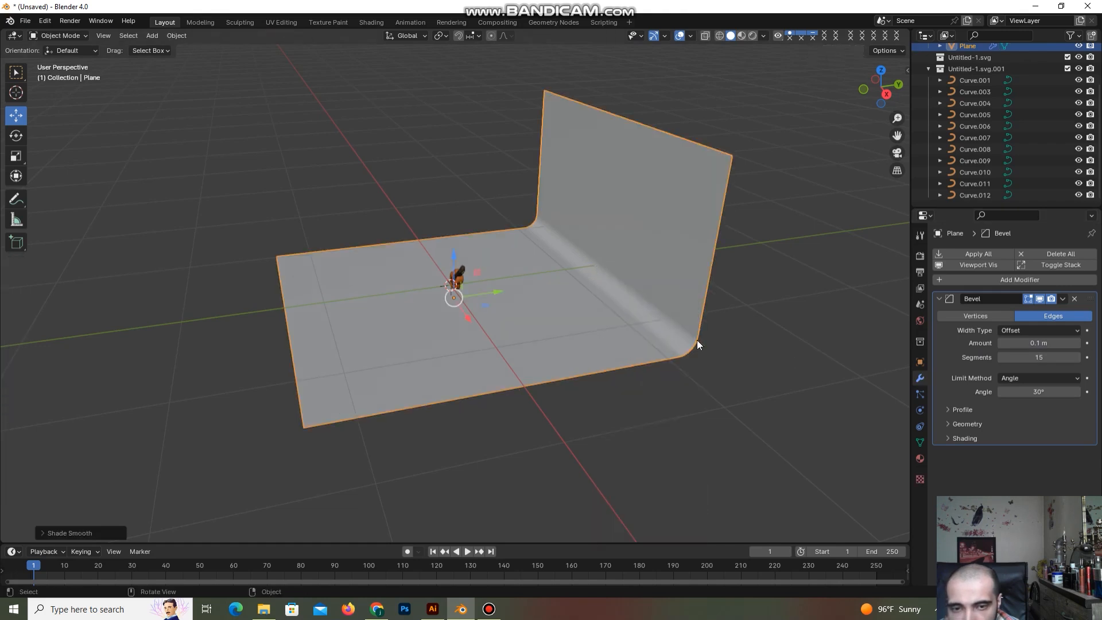
# Create a new material for the backdrop plane.
pyautogui.moveTo(865, 91); pyautogui.dragTo(928, 91)
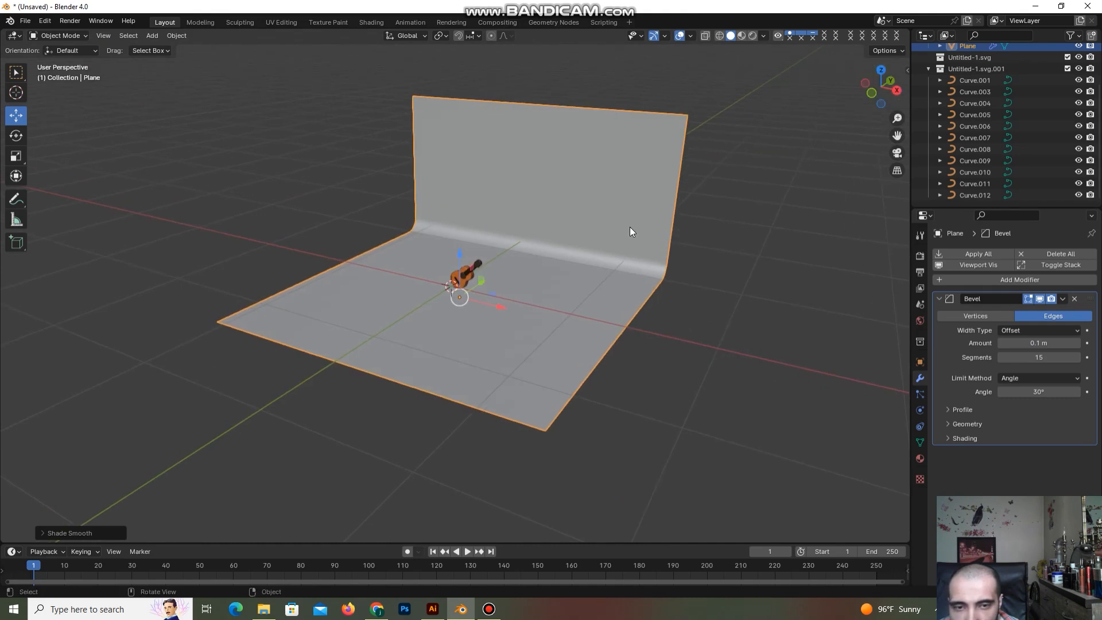
pyautogui.moveTo(871, 86)
pyautogui.mouseDown()
pyautogui.moveTo(907, 97)
pyautogui.moveTo(869, 86)
pyautogui.mouseUp()
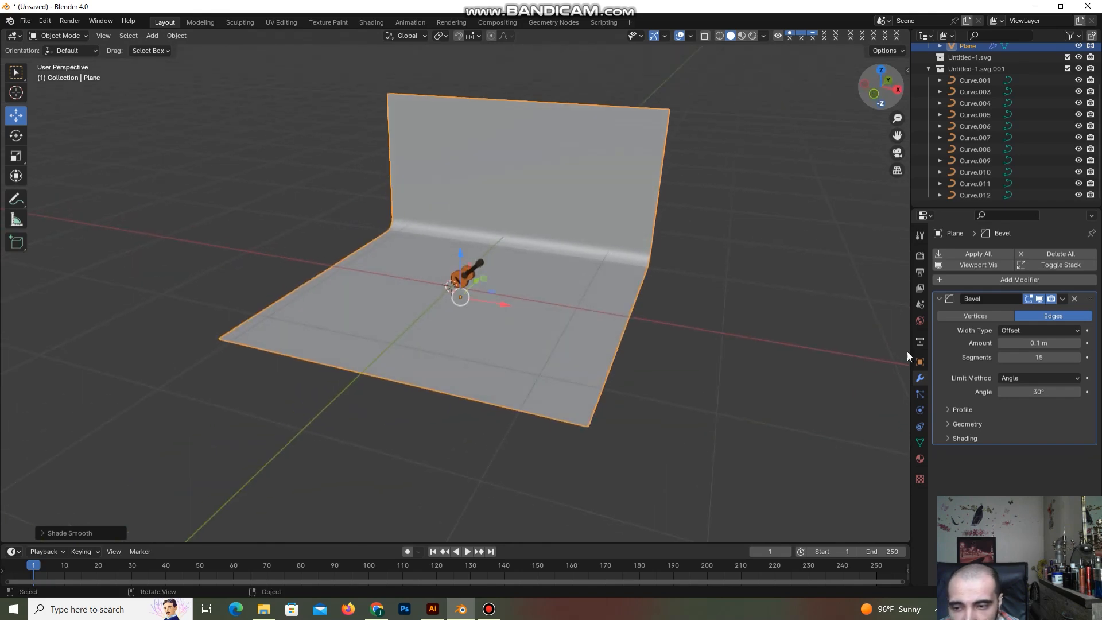
pyautogui.click(920, 459)
pyautogui.click(1010, 303)
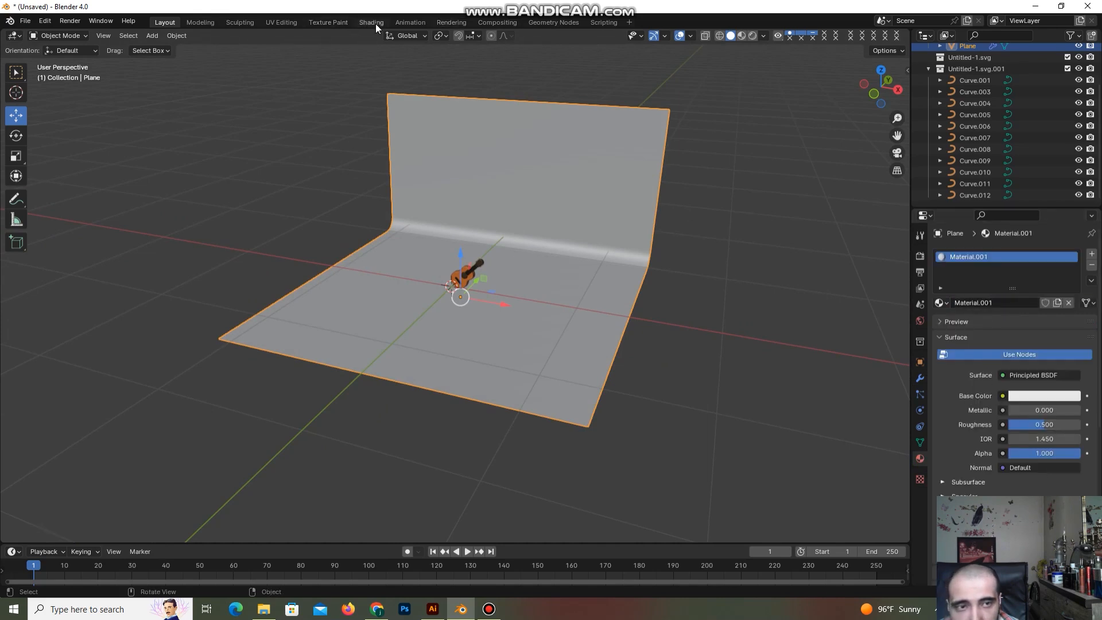
# Show the viewport in rendered shading and darken the backdrop material's base color to a value of 0.098.
pyautogui.click(742, 36)
pyautogui.click(753, 35)
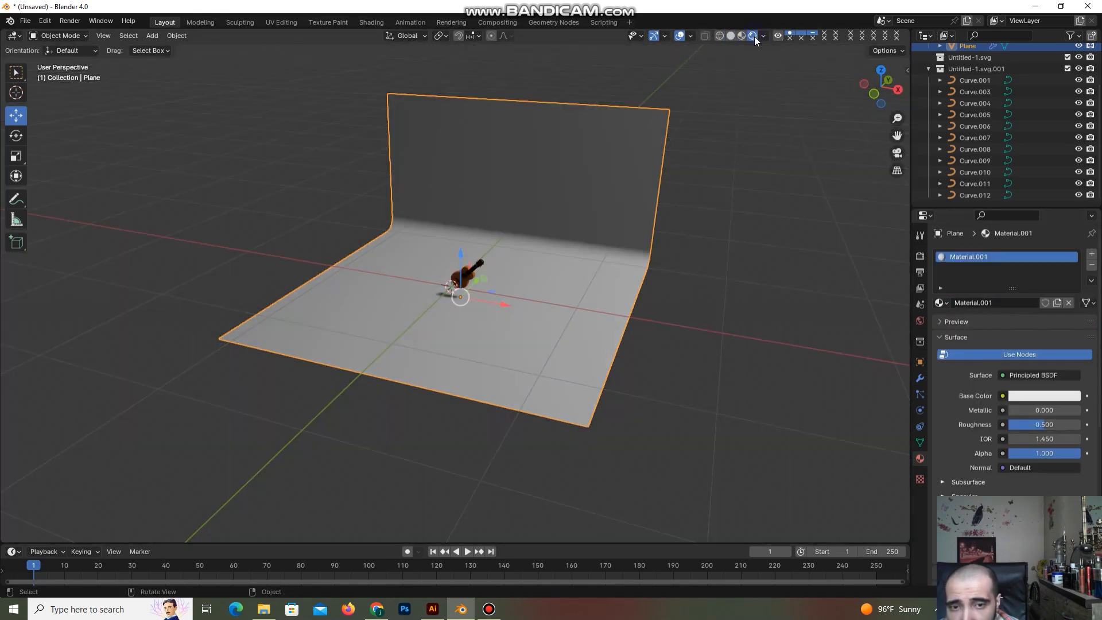
pyautogui.click(1025, 396)
pyautogui.moveTo(1072, 237); pyautogui.dragTo(1071, 281)
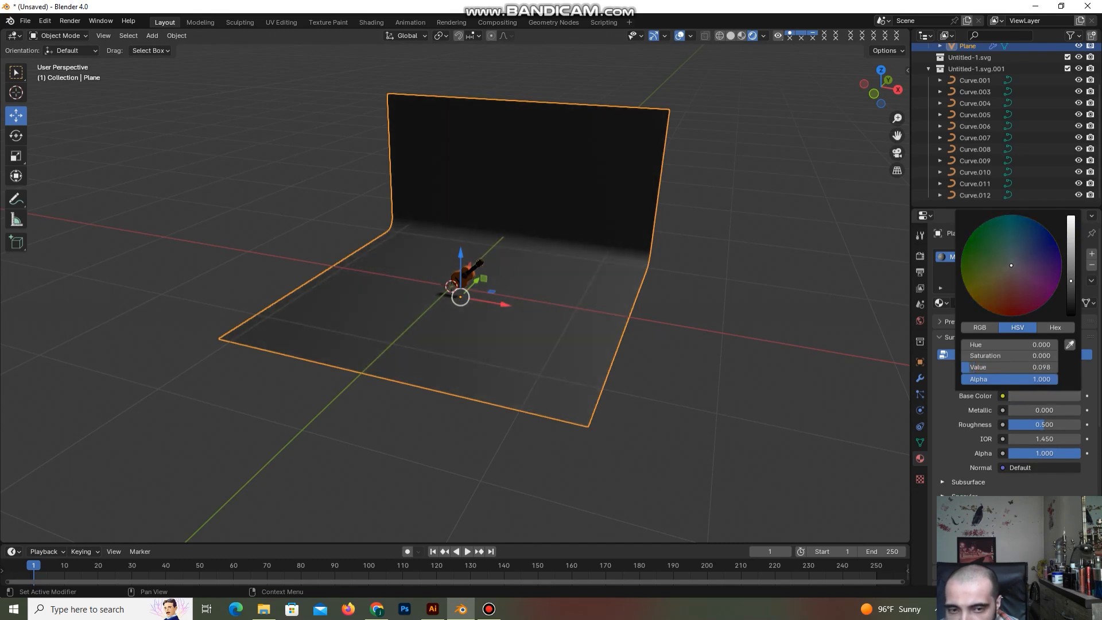
# Change the render engine to Cycles and set its device to GPU Compute.
pyautogui.scroll(4, 446, 175)
pyautogui.scroll(-1, 474, 199)
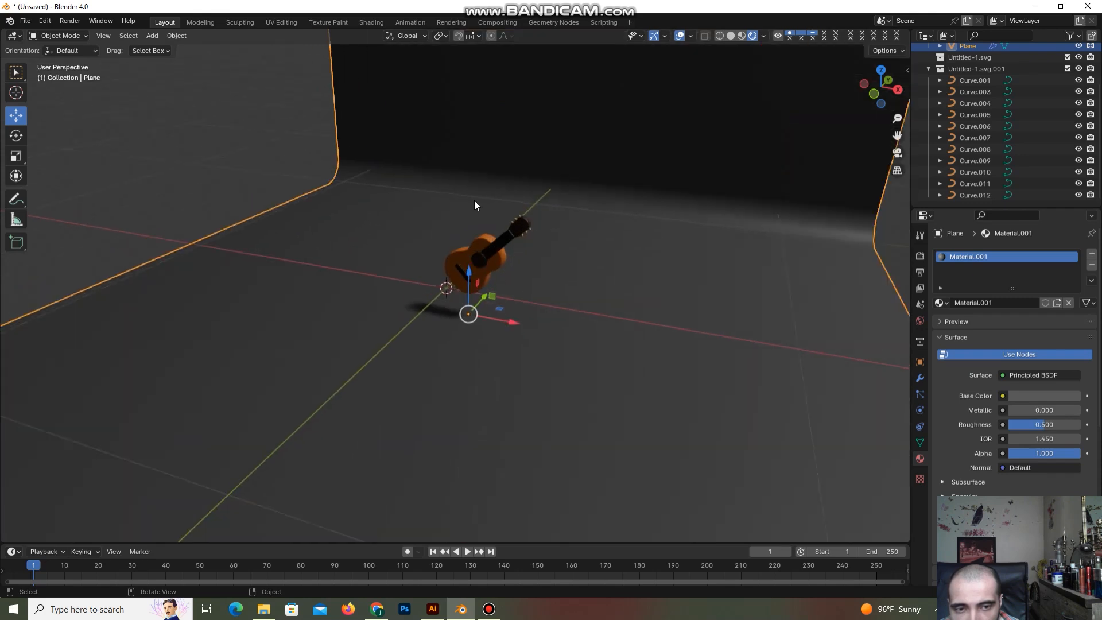
pyautogui.click(919, 256)
pyautogui.click(1019, 254)
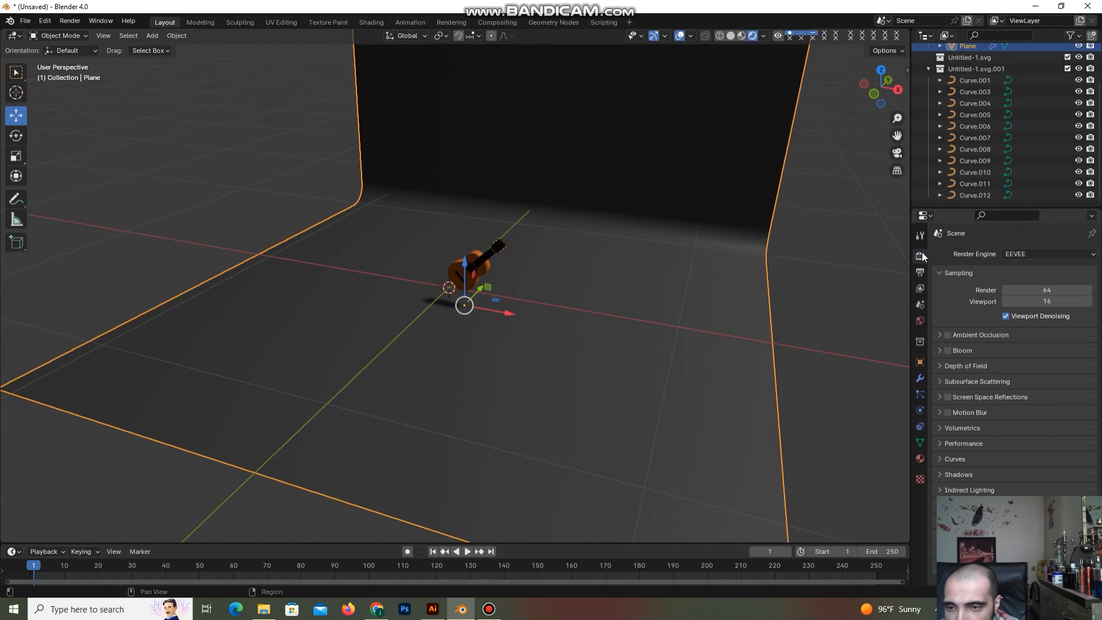
pyautogui.click(1028, 250)
pyautogui.click(1025, 288)
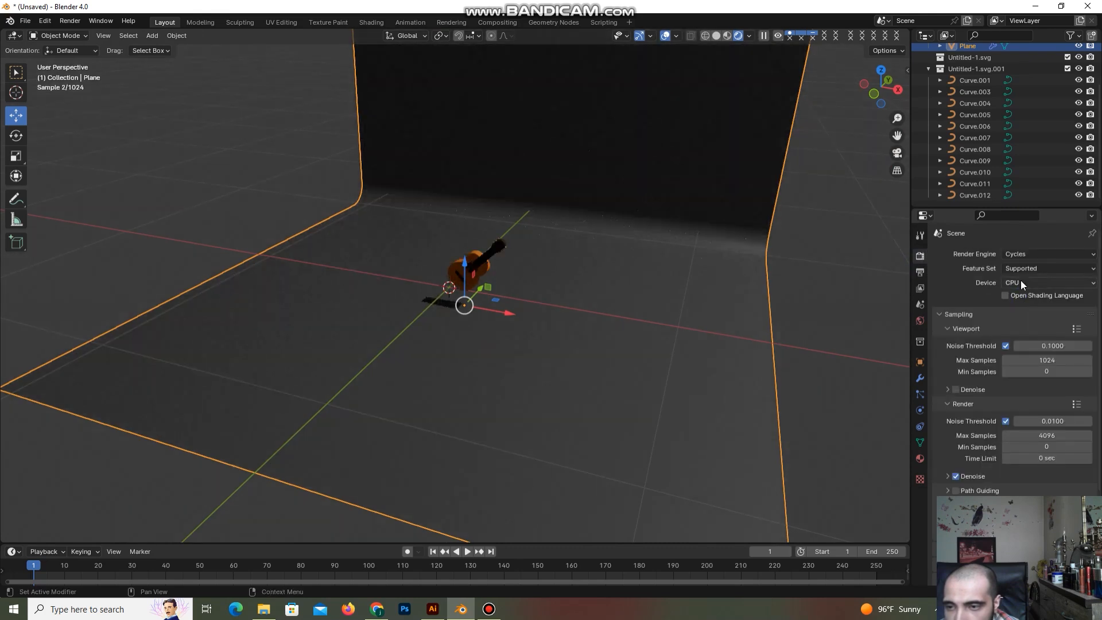
pyautogui.click(1014, 283)
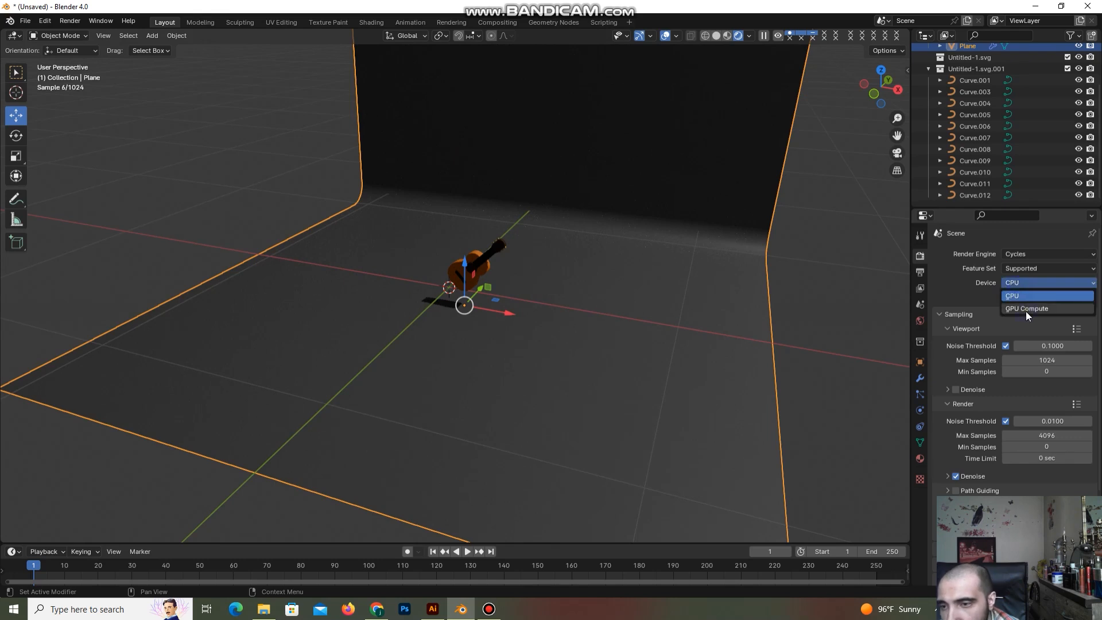
pyautogui.click(1026, 310)
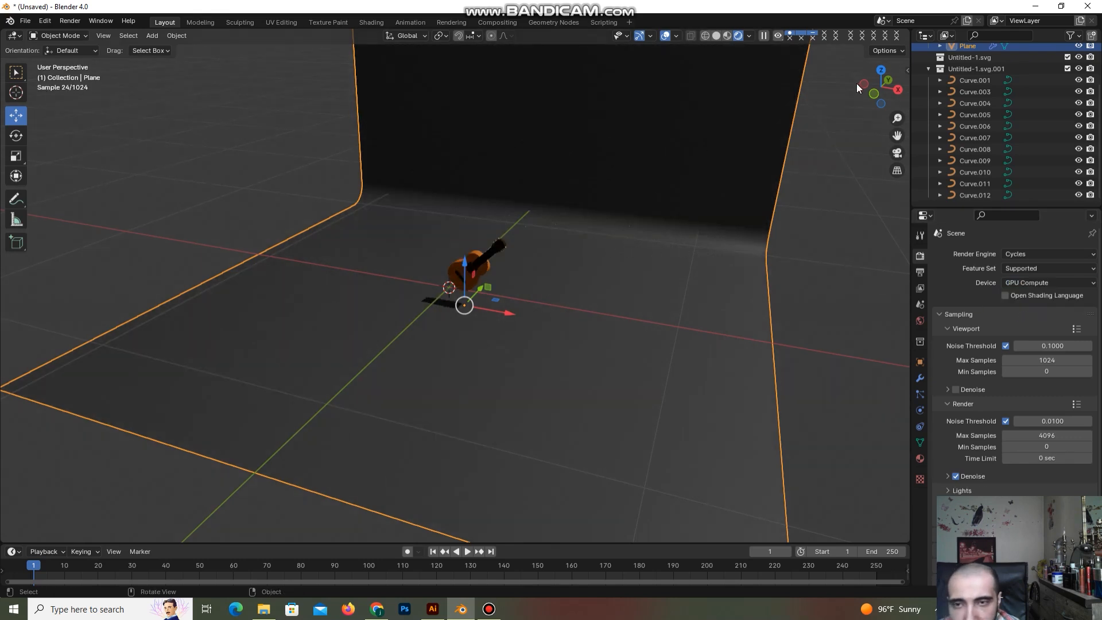
# Add an area light raised high above the guitar and scale it up to spread light across the backdrop.
pyautogui.moveTo(636, 144); pyautogui.dragTo(636, 143, button='middle')
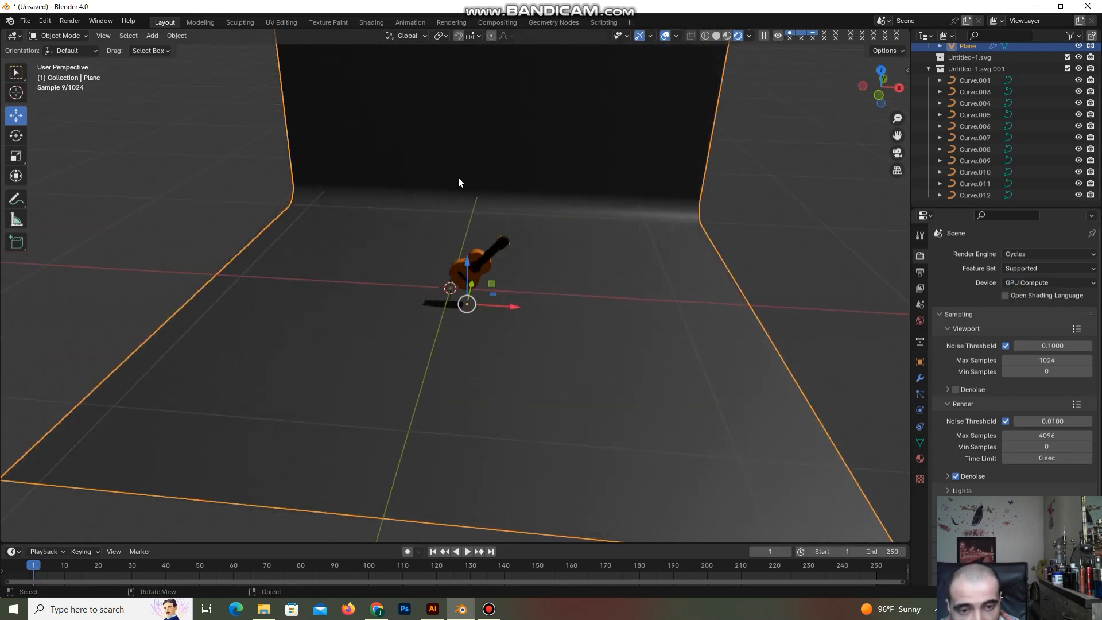
pyautogui.hotkey('shift', 'a')
pyautogui.moveTo(432, 316)
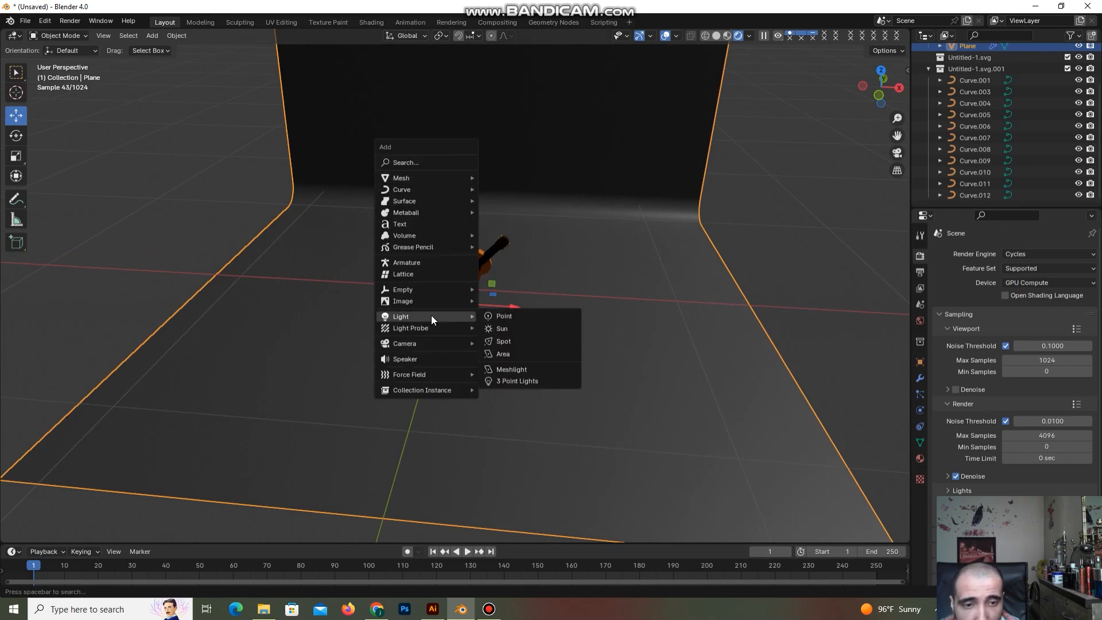
pyautogui.click(503, 353)
pyautogui.moveTo(451, 258); pyautogui.dragTo(485, 92)
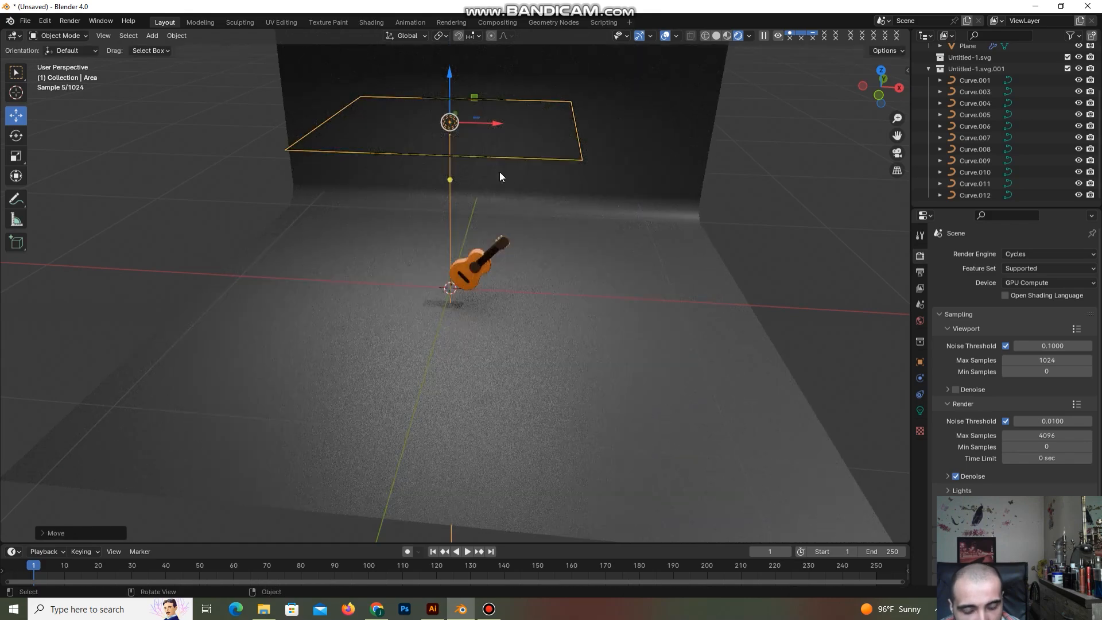
pyautogui.press('s')
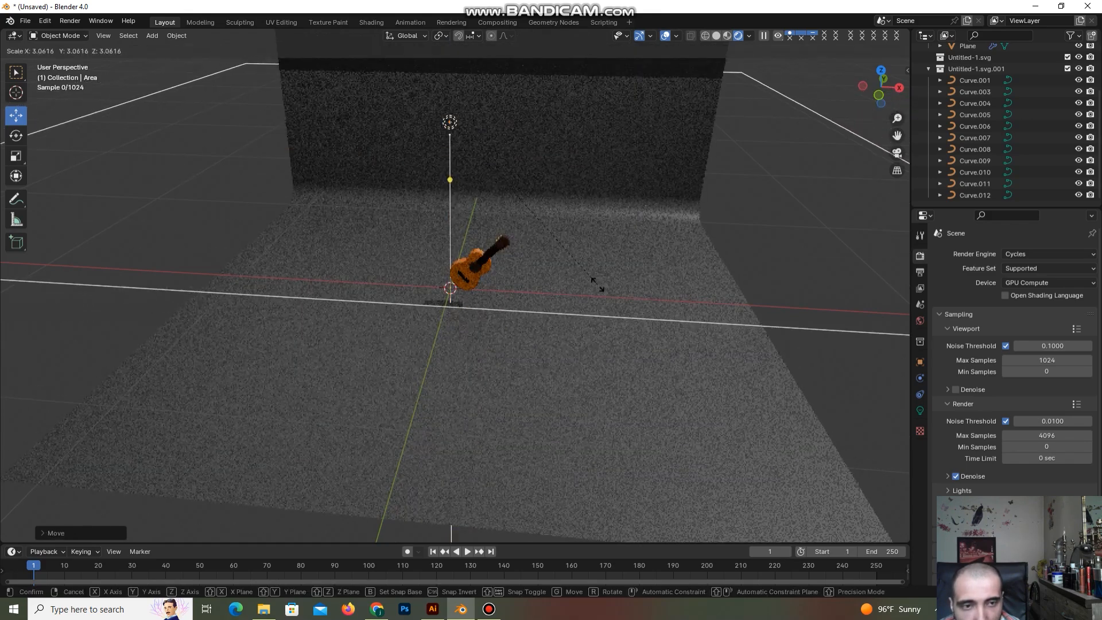
pyautogui.click(568, 257)
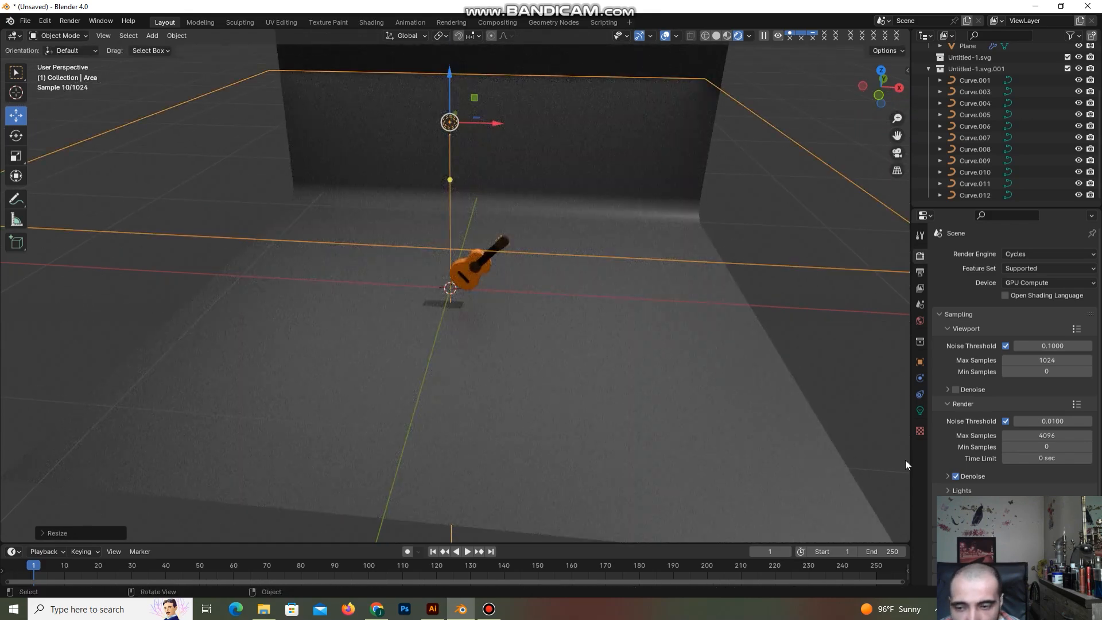
# Try the area light's power at 300 W and 200 W, and set it to 50 W.
pyautogui.click(920, 410)
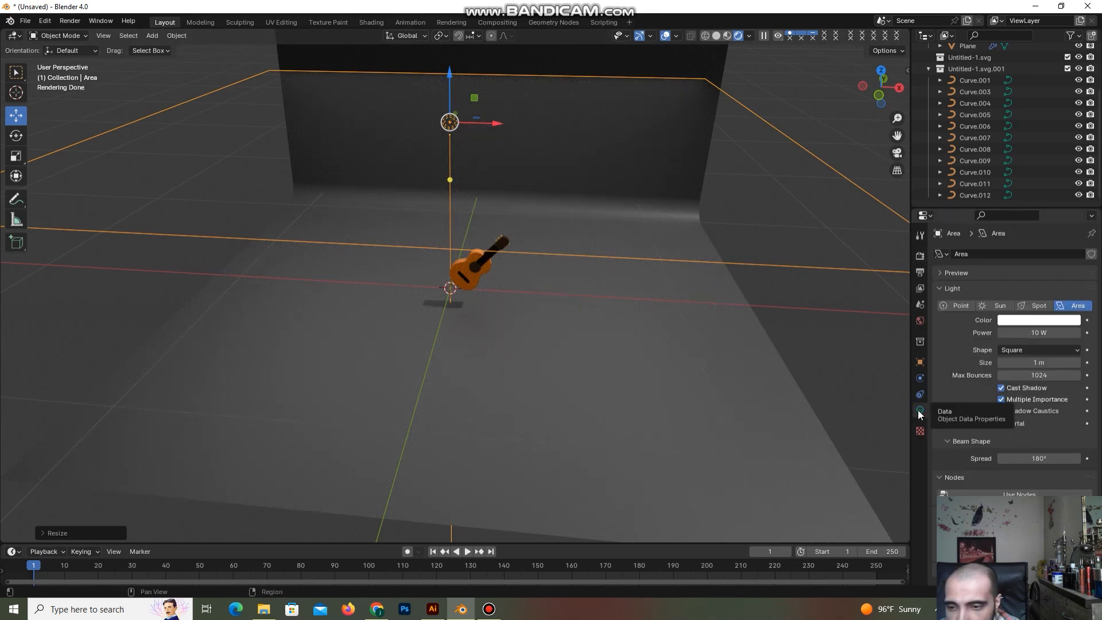
pyautogui.click(1024, 334)
pyautogui.write('300')
pyautogui.press('Return')
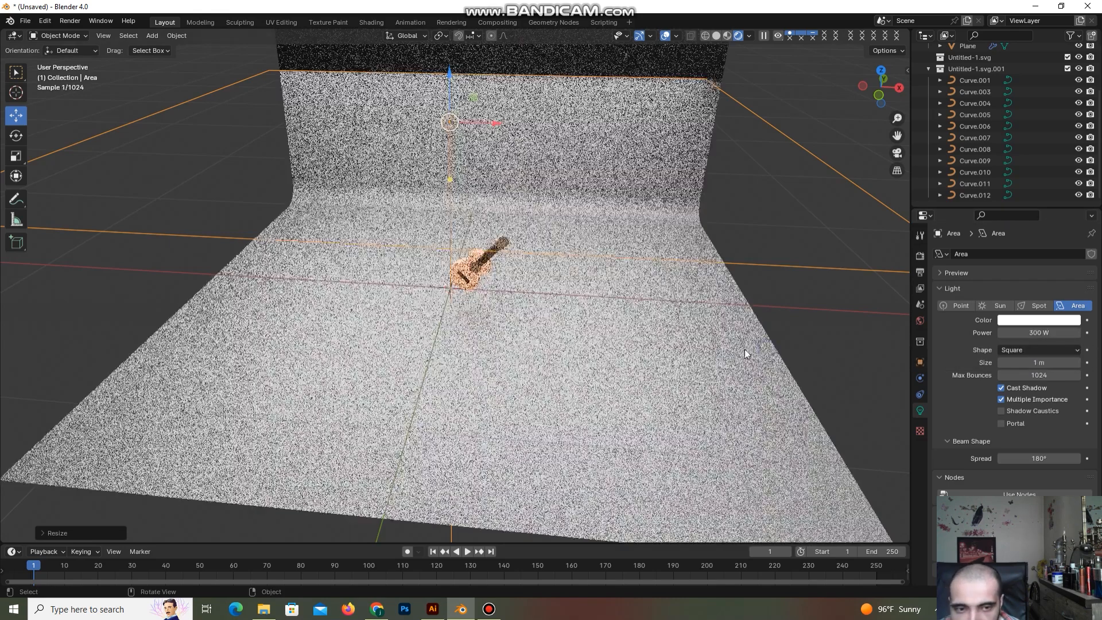
pyautogui.click(1027, 333)
pyautogui.write('200')
pyautogui.press('Return')
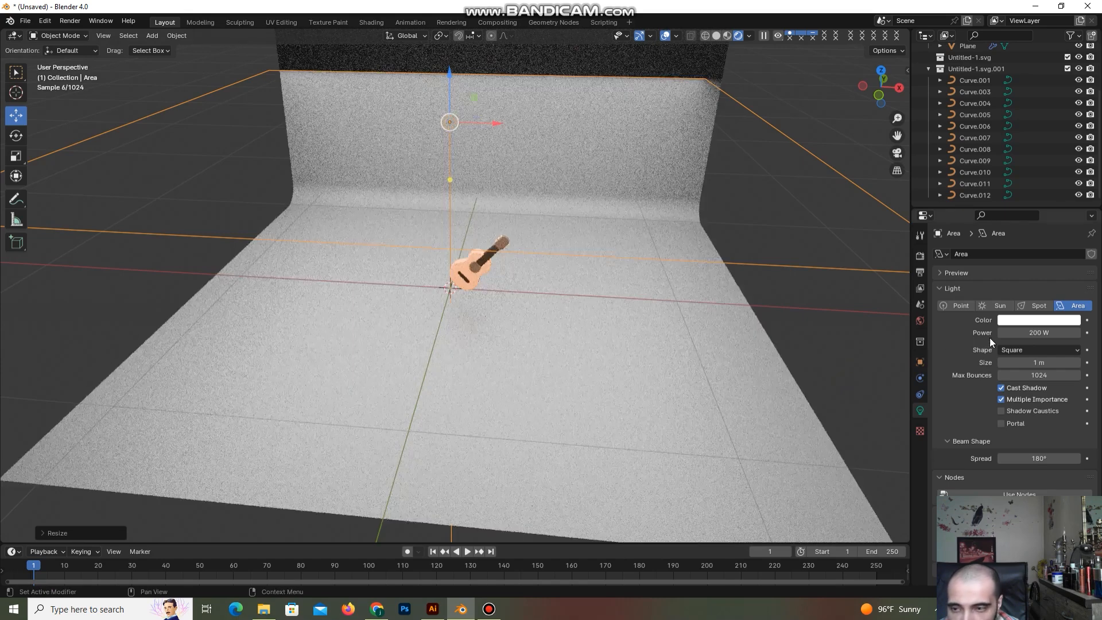
pyautogui.click(1007, 333)
pyautogui.write('50')
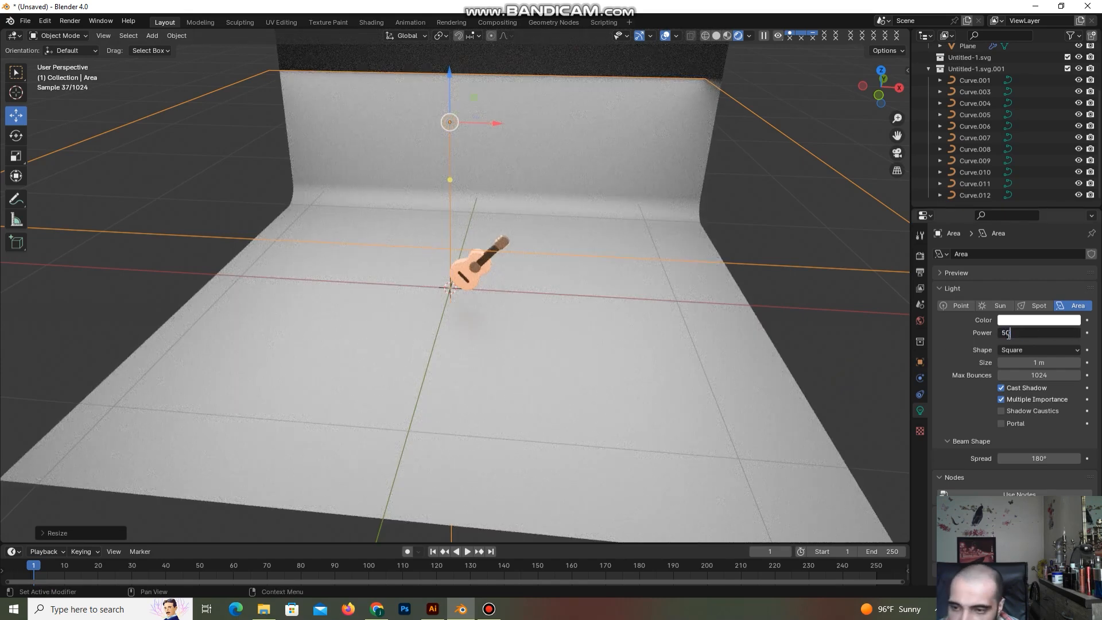
pyautogui.press('Return')
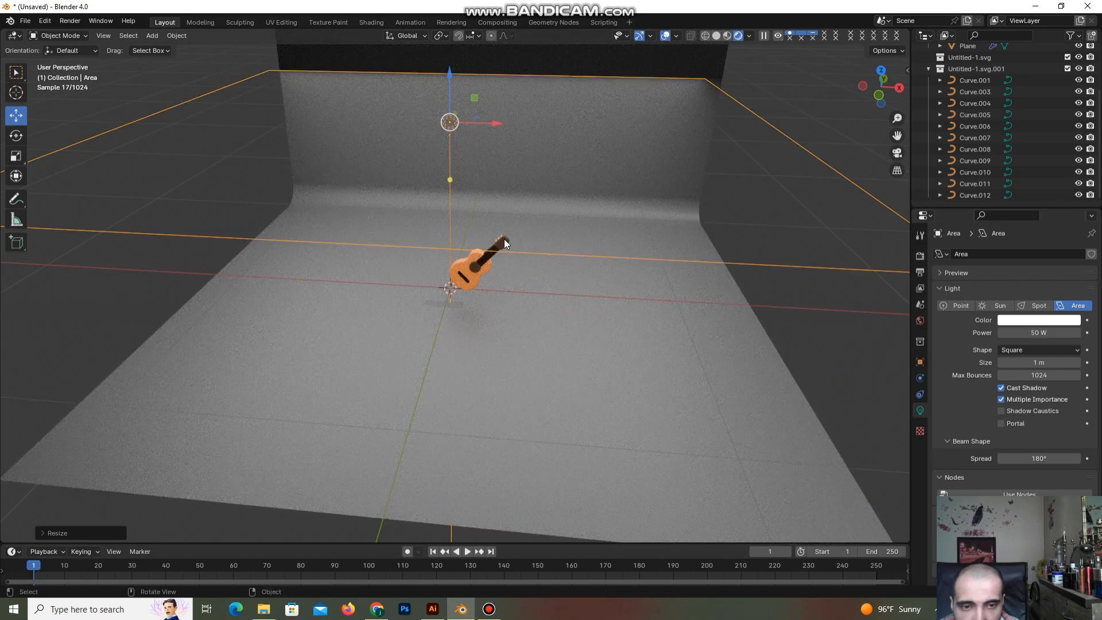
# Select the guitar's body, bridge, sound hole, neck and headstock together.
pyautogui.scroll(5, 505, 239)
pyautogui.click(498, 264)
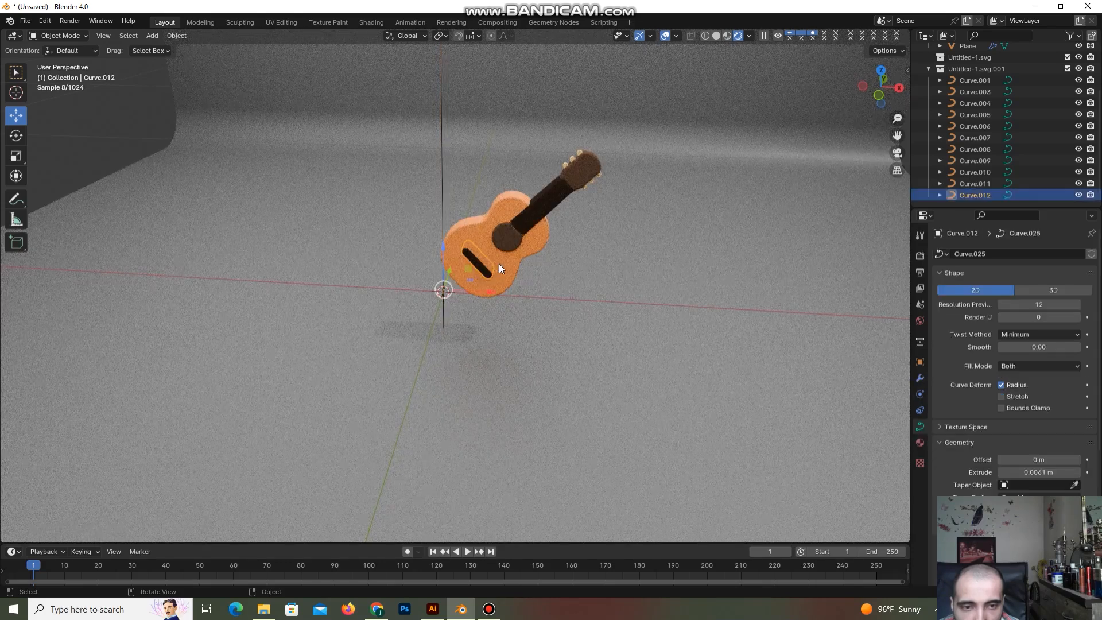
pyautogui.keyDown('shift'); pyautogui.click(506, 247); pyautogui.keyUp('shift')
pyautogui.keyDown('shift'); pyautogui.click(512, 243); pyautogui.keyUp('shift')
pyautogui.keyDown('shift'); pyautogui.click(559, 195); pyautogui.keyUp('shift')
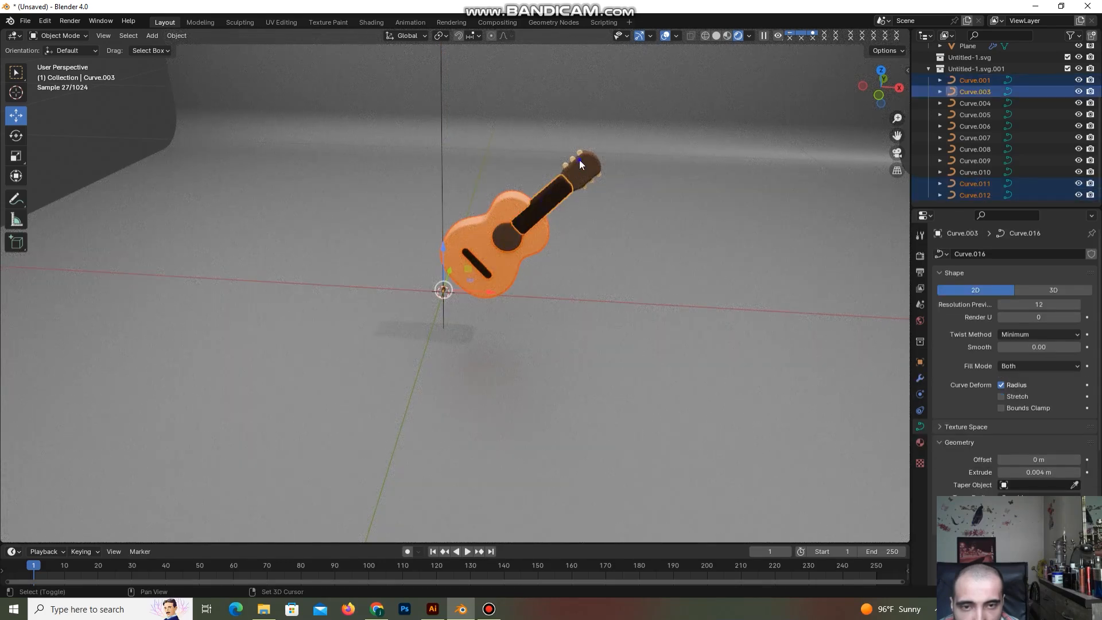
pyautogui.keyDown('shift'); pyautogui.click(574, 158); pyautogui.keyUp('shift')
pyautogui.keyDown('shift'); pyautogui.click(570, 161); pyautogui.keyUp('shift')
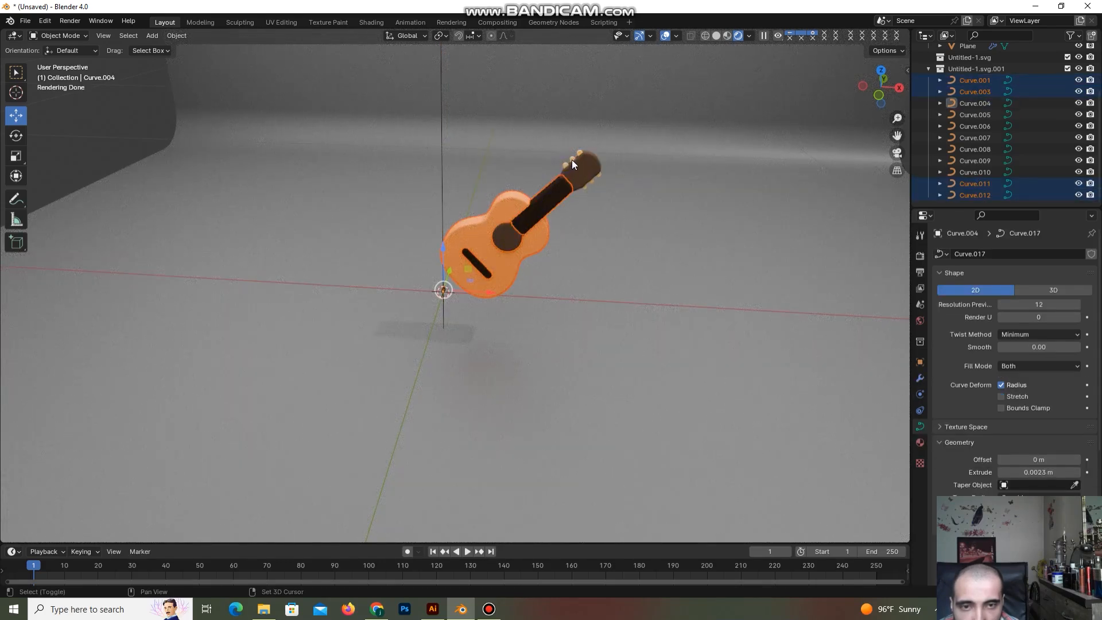
pyautogui.keyDown('shift'); pyautogui.click(571, 159); pyautogui.keyUp('shift')
pyautogui.scroll(2, 615, 115)
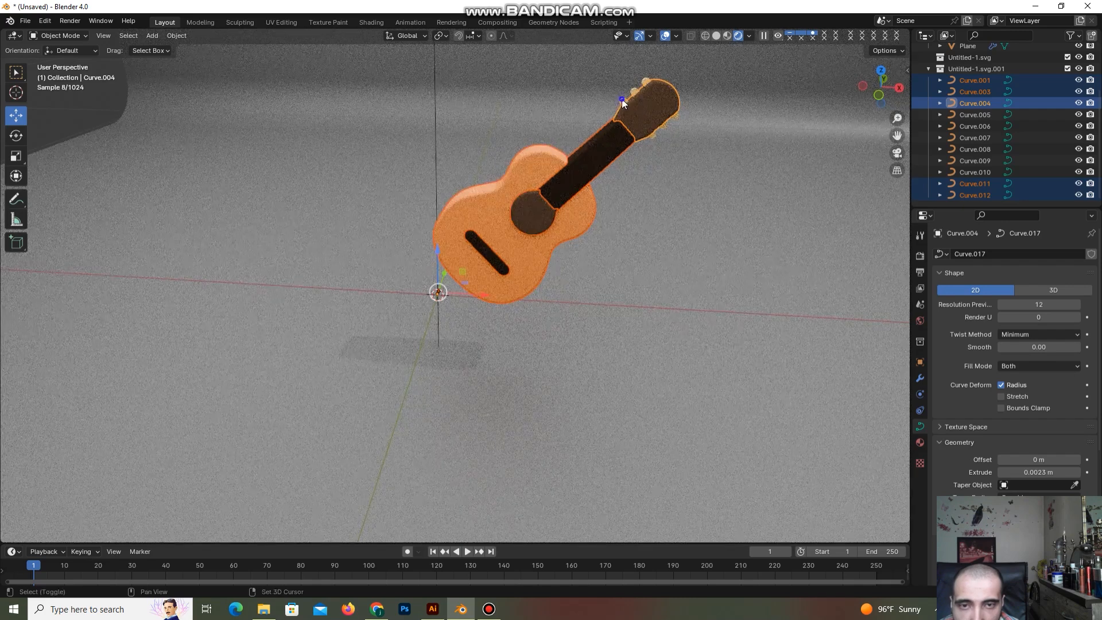
# Add the tuning pegs on both sides of the headstock to the guitar selection, keeping the headstock selected.
pyautogui.keyDown('shift'); pyautogui.click(632, 98); pyautogui.keyUp('shift')
pyautogui.keyDown('shift'); pyautogui.click(634, 98); pyautogui.keyUp('shift')
pyautogui.keyDown('shift'); pyautogui.click(645, 83); pyautogui.keyUp('shift')
pyautogui.keyDown('shift'); pyautogui.click(645, 84); pyautogui.keyUp('shift')
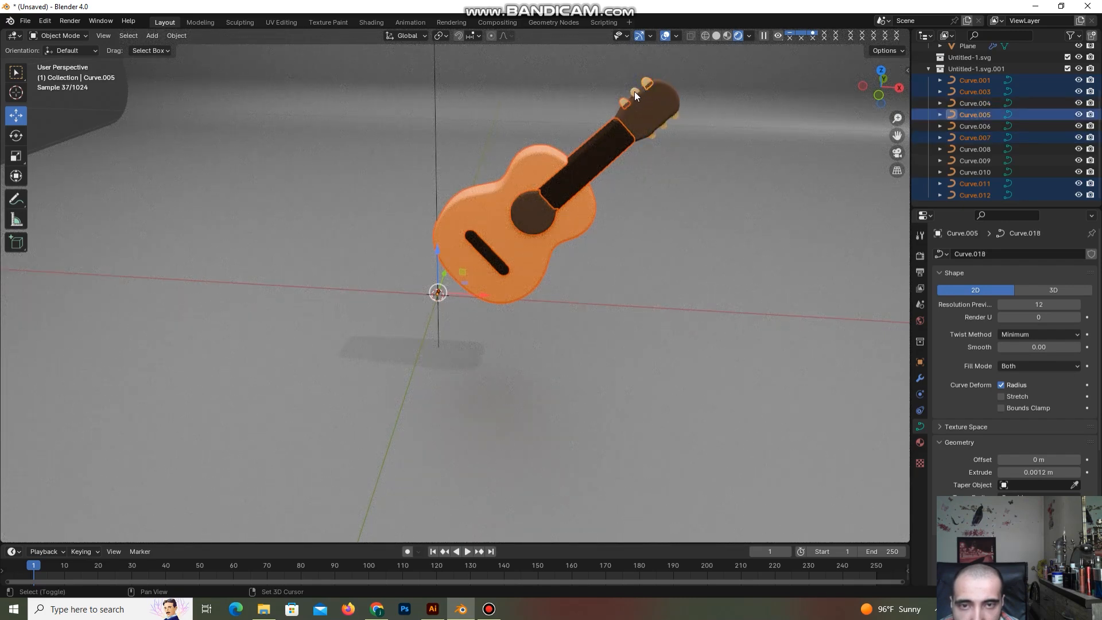
pyautogui.keyDown('shift'); pyautogui.click(634, 91); pyautogui.keyUp('shift')
pyautogui.keyDown('shift'); pyautogui.click(653, 133); pyautogui.keyUp('shift')
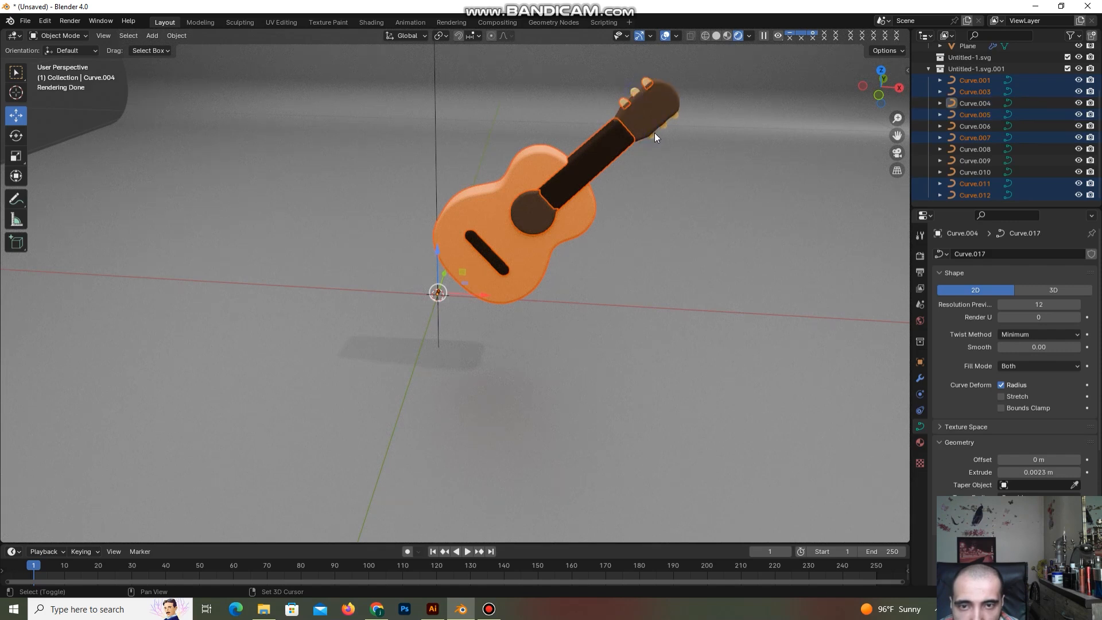
pyautogui.keyDown('shift'); pyautogui.click(654, 132); pyautogui.keyUp('shift')
pyautogui.keyDown('shift'); pyautogui.click(653, 134); pyautogui.keyUp('shift')
pyautogui.keyDown('shift'); pyautogui.click(653, 134); pyautogui.keyUp('shift')
pyautogui.keyDown('shift'); pyautogui.click(653, 136); pyautogui.keyUp('shift')
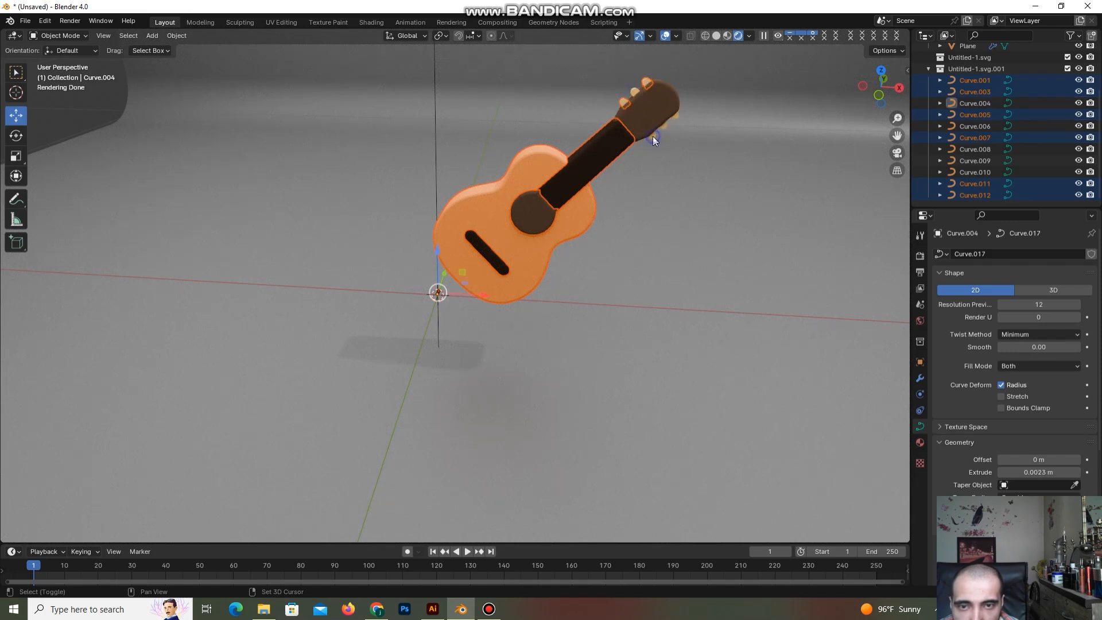
pyautogui.keyDown('shift'); pyautogui.click(675, 117); pyautogui.keyUp('shift')
pyautogui.keyDown('shift'); pyautogui.click(676, 115); pyautogui.keyUp('shift')
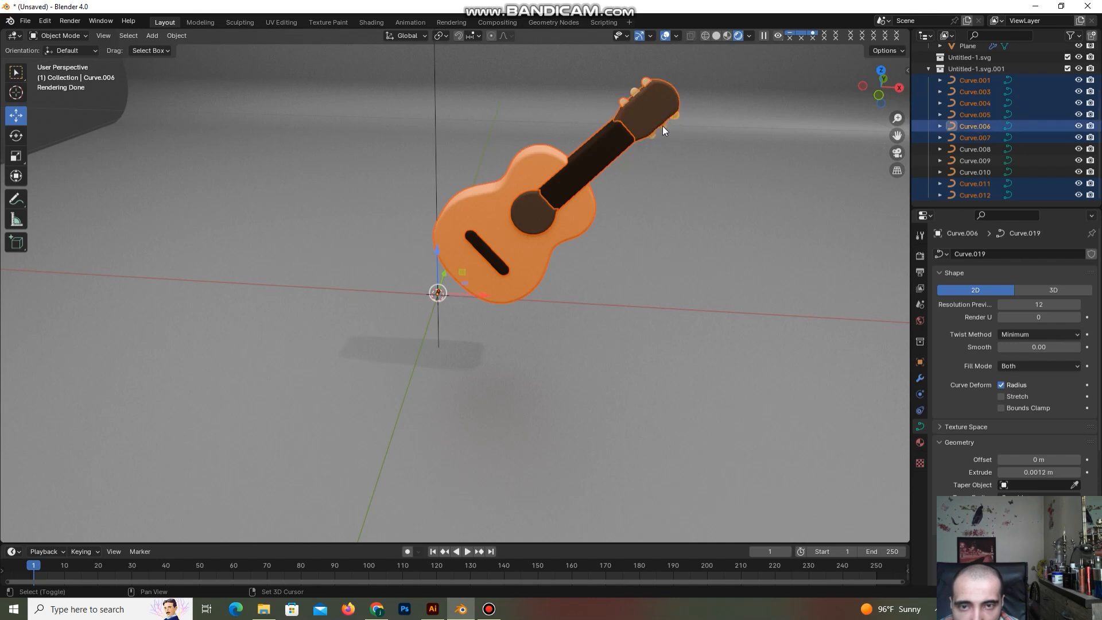
pyautogui.keyDown('shift'); pyautogui.click(663, 127); pyautogui.keyUp('shift')
pyautogui.keyDown('shift'); pyautogui.click(663, 127); pyautogui.keyUp('shift')
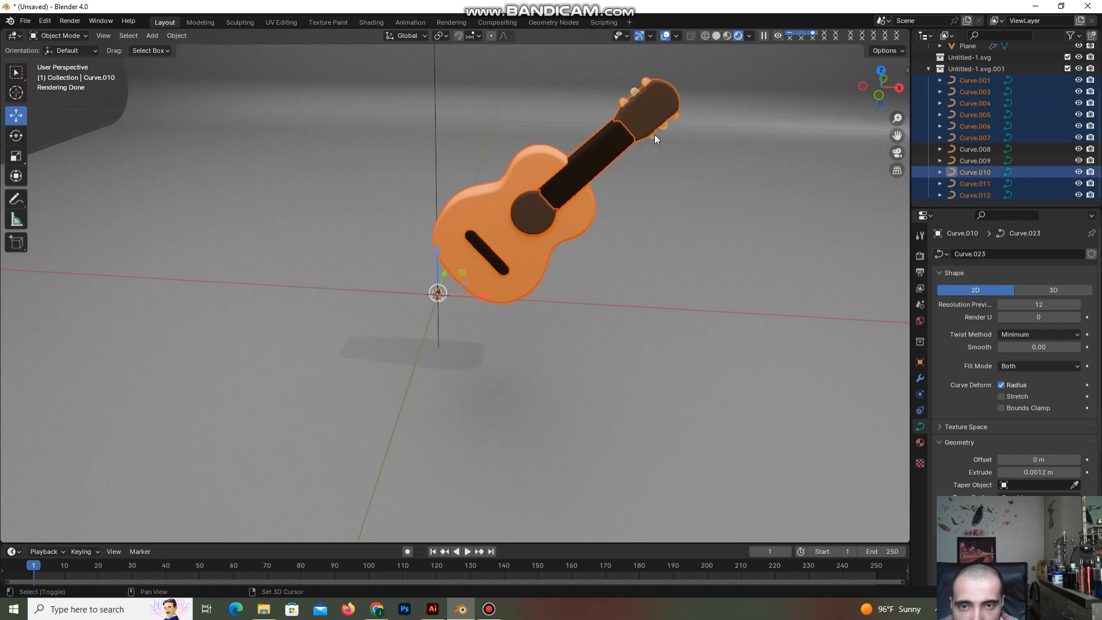
pyautogui.keyDown('shift'); pyautogui.click(653, 137); pyautogui.keyUp('shift')
pyautogui.keyDown('shift'); pyautogui.click(652, 137); pyautogui.keyUp('shift')
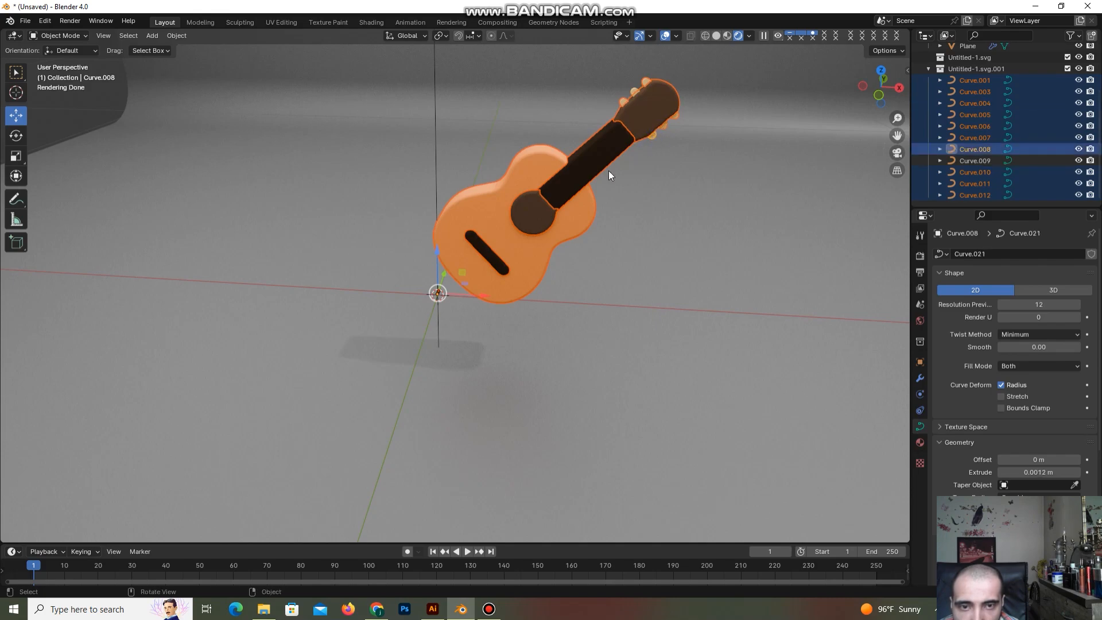
# Scale up the selected guitar and shift it in the negative X direction to center it on the backdrop.
pyautogui.scroll(-3, 581, 202)
pyautogui.press('s')
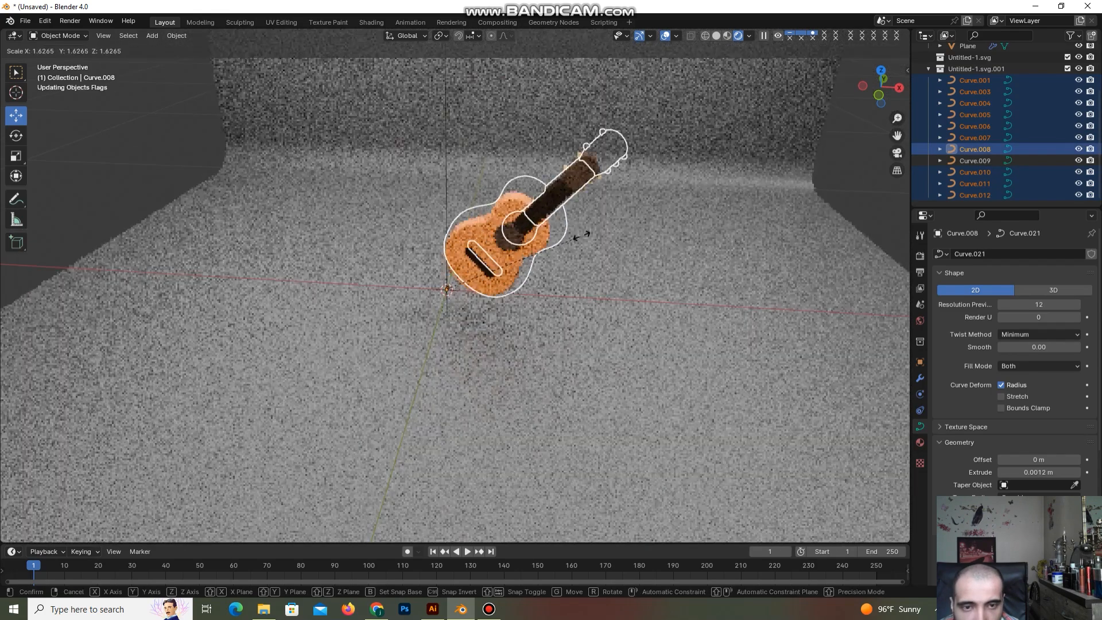
pyautogui.click(630, 212)
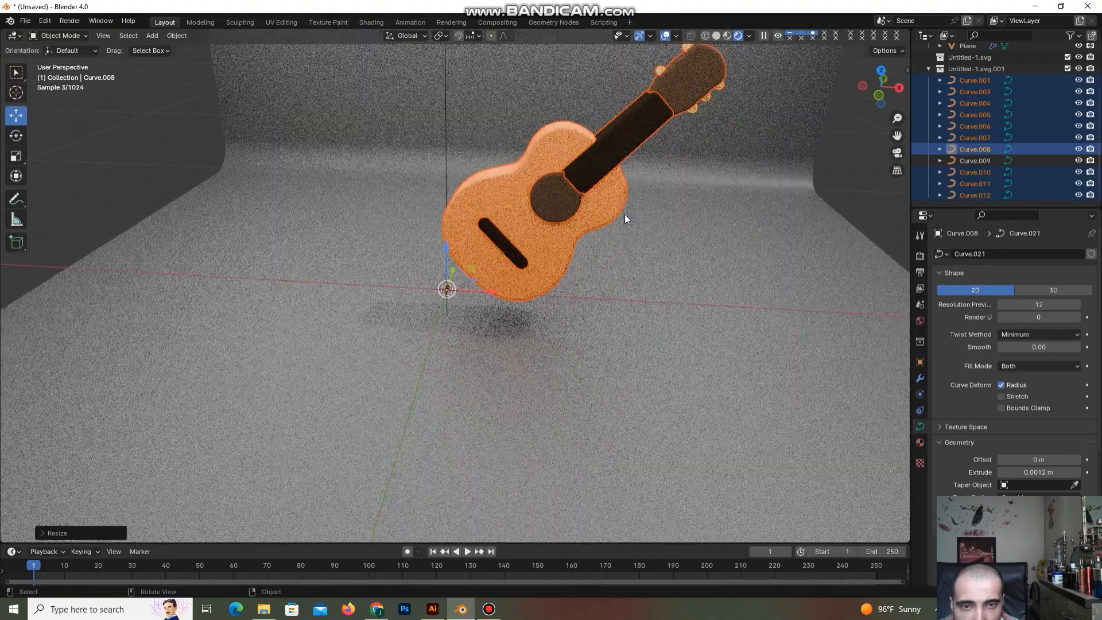
pyautogui.scroll(-3, 628, 214)
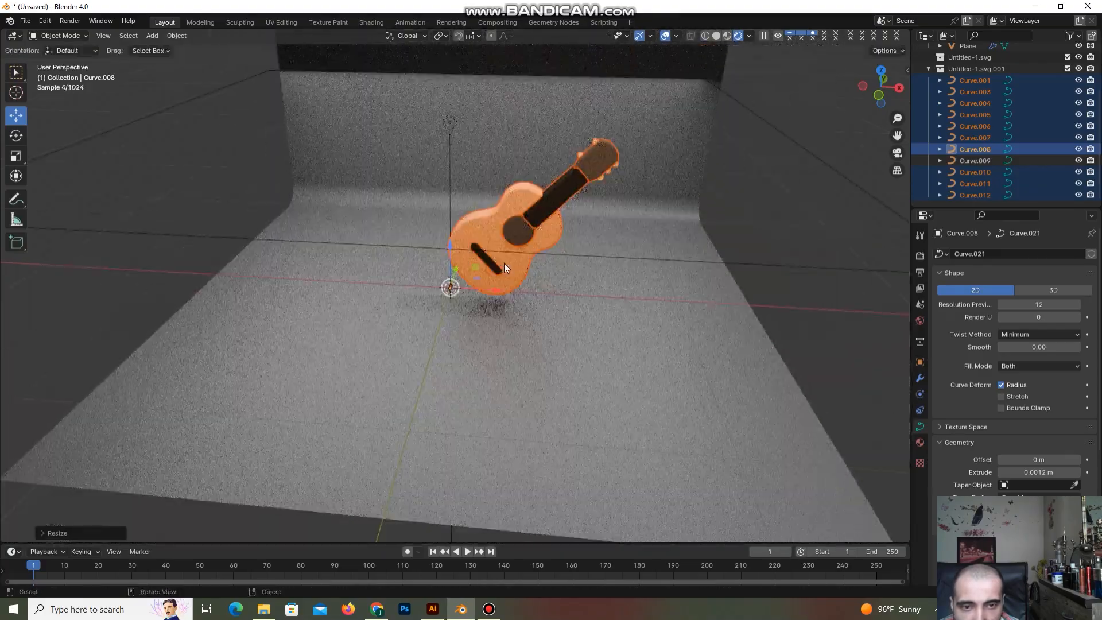
pyautogui.moveTo(488, 292); pyautogui.dragTo(448, 290)
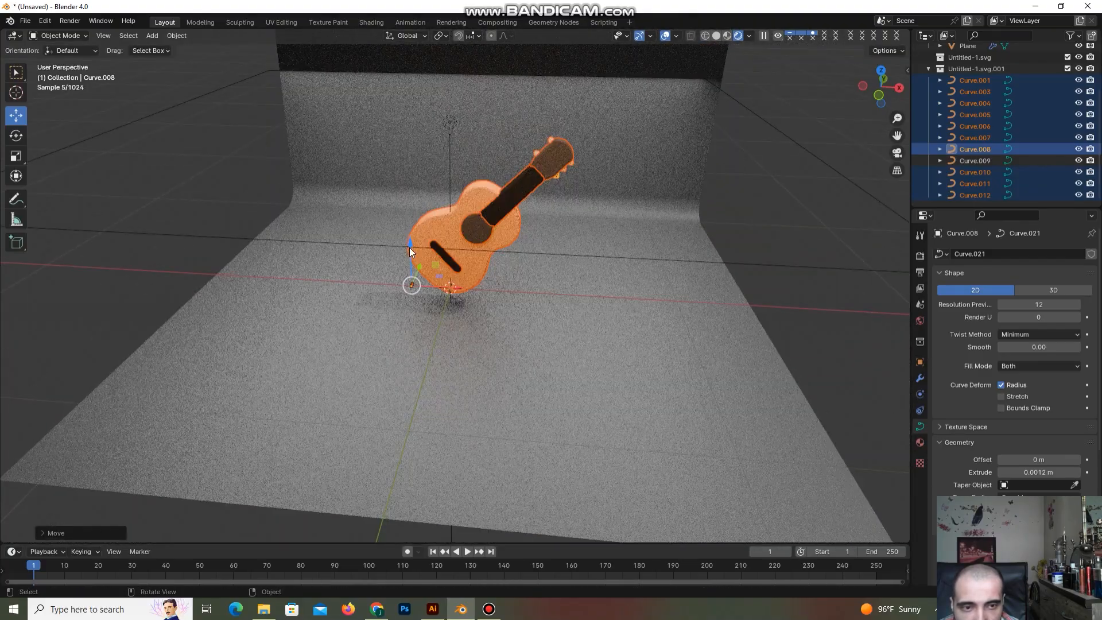
# Try scaling up the backdrop plane, and undo the change to return to the guitar selection.
pyautogui.click(344, 321)
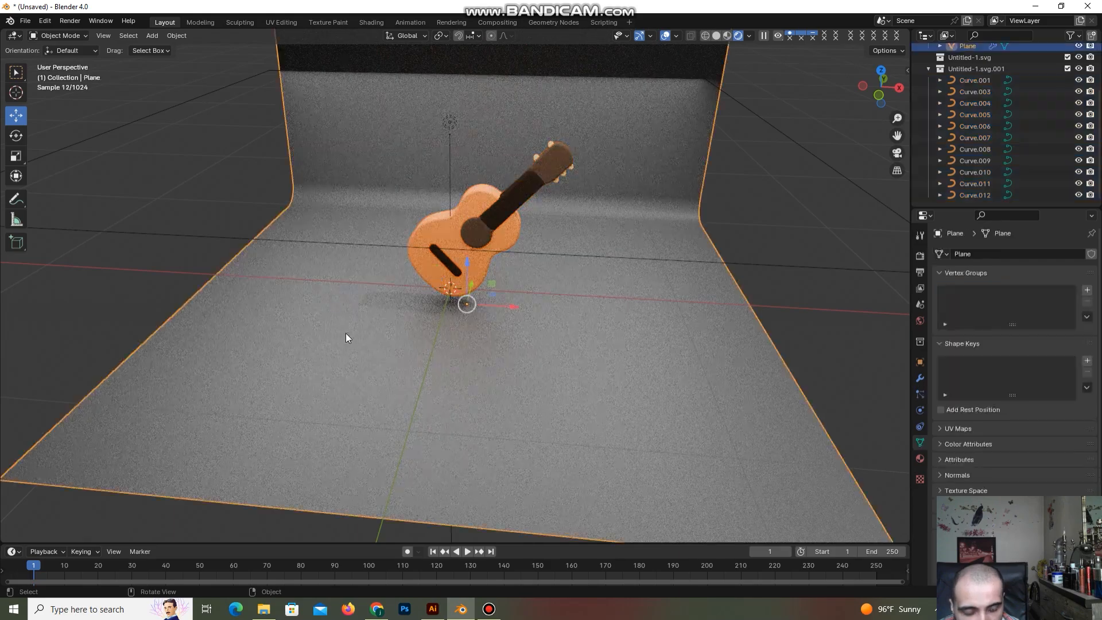
pyautogui.press('s')
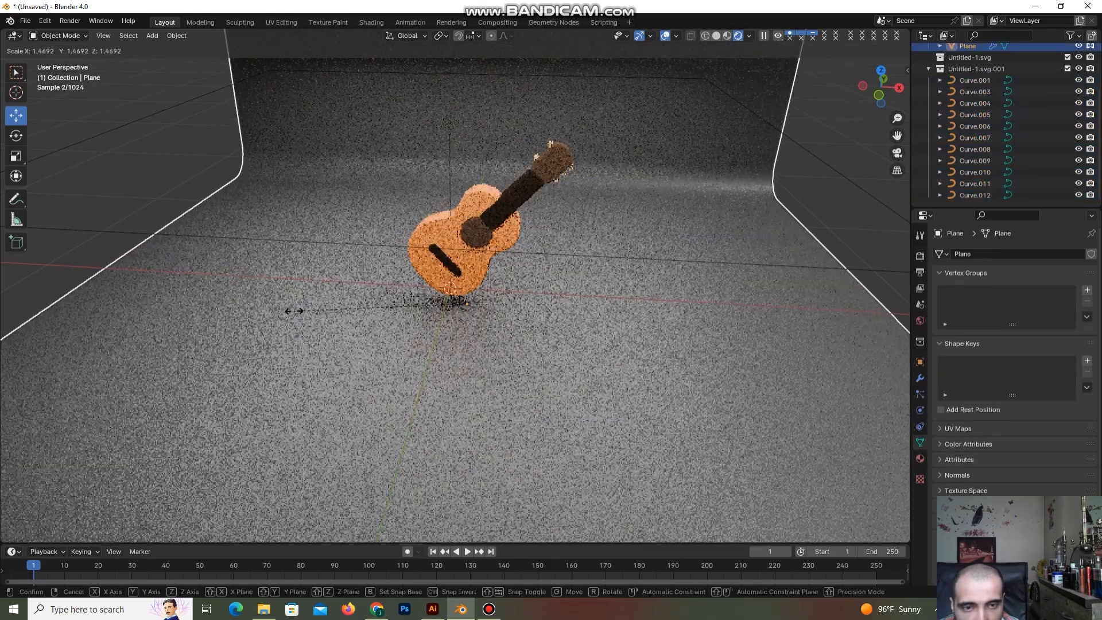
pyautogui.click(321, 310)
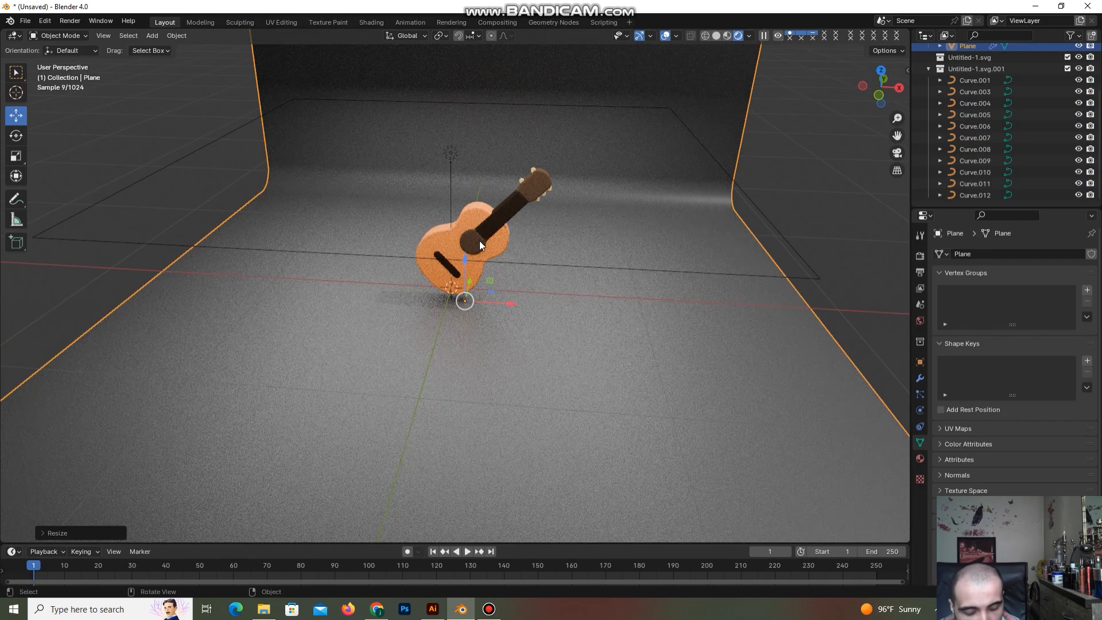
pyautogui.hotkey('ctrl', 'z')
pyautogui.hotkey('ctrl', 'z')
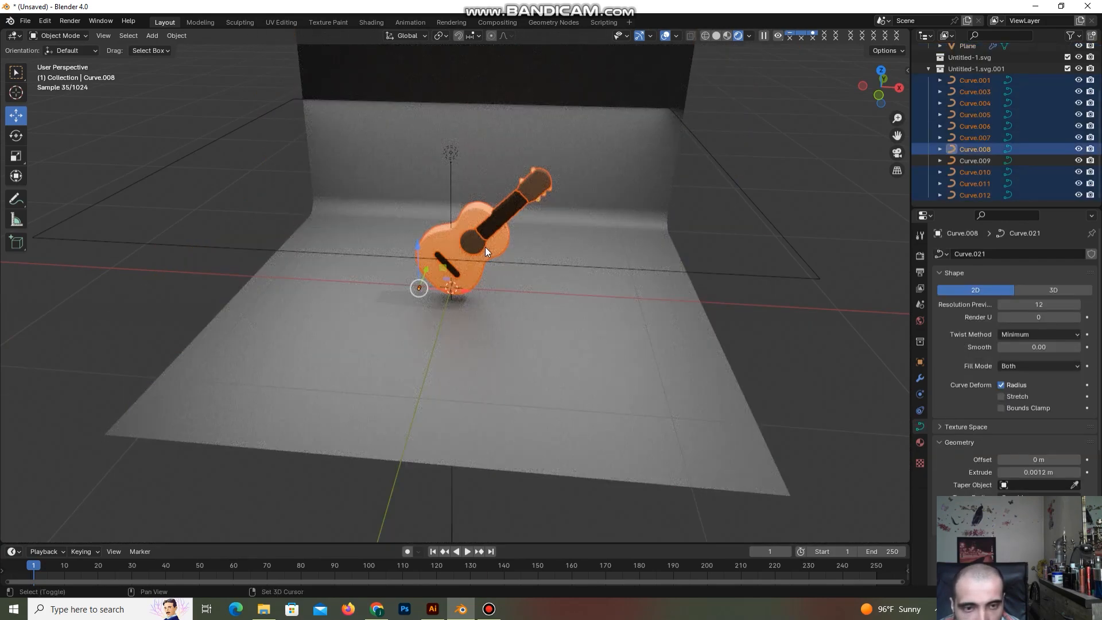
# Duplicate the selected guitar and move the copy along the positive X axis, beside the original.
pyautogui.hotkey('shift', 'd')
pyautogui.rightClick(484, 246)
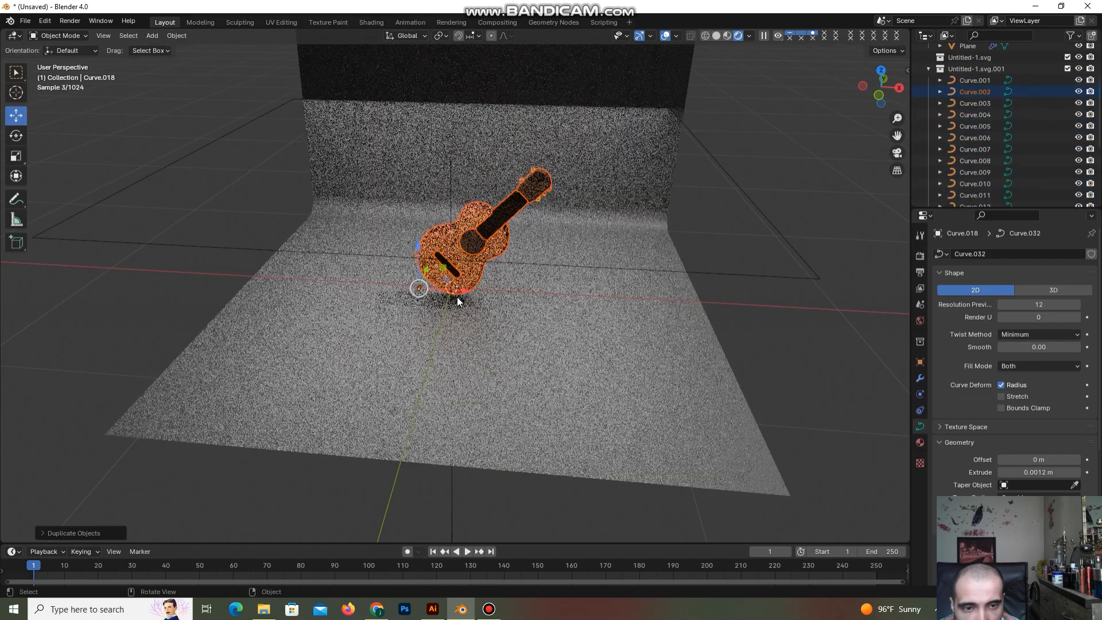
pyautogui.moveTo(450, 288); pyautogui.dragTo(560, 294)
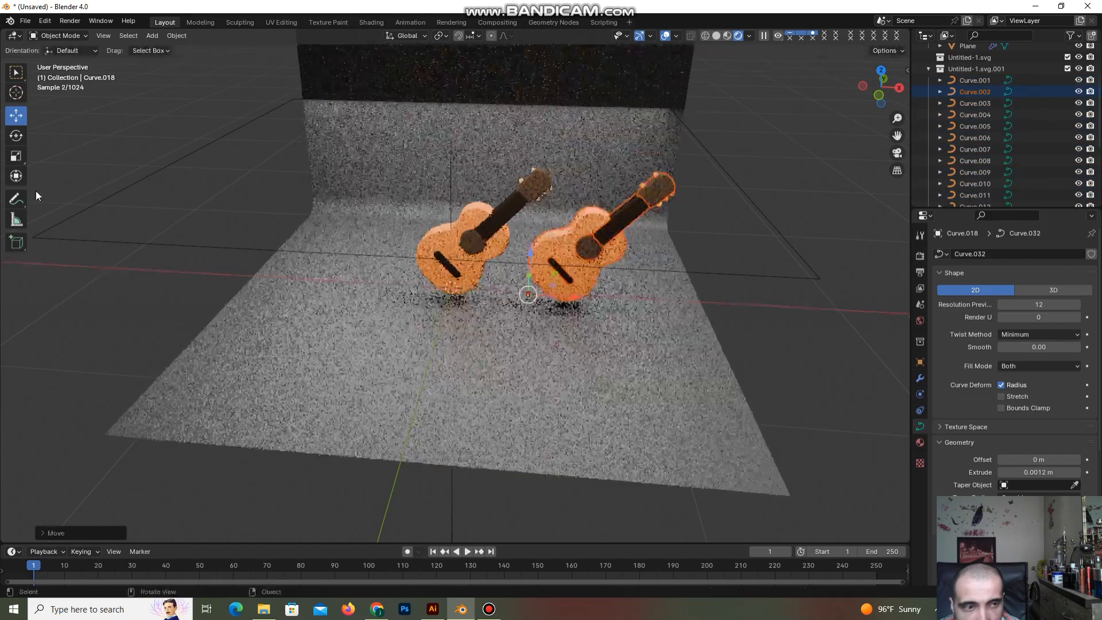
# Rotate the duplicated guitar about several axes so it sits at a different angle from the original.
pyautogui.click(16, 136)
pyautogui.moveTo(321, 287); pyautogui.dragTo(398, 315, button='middle')
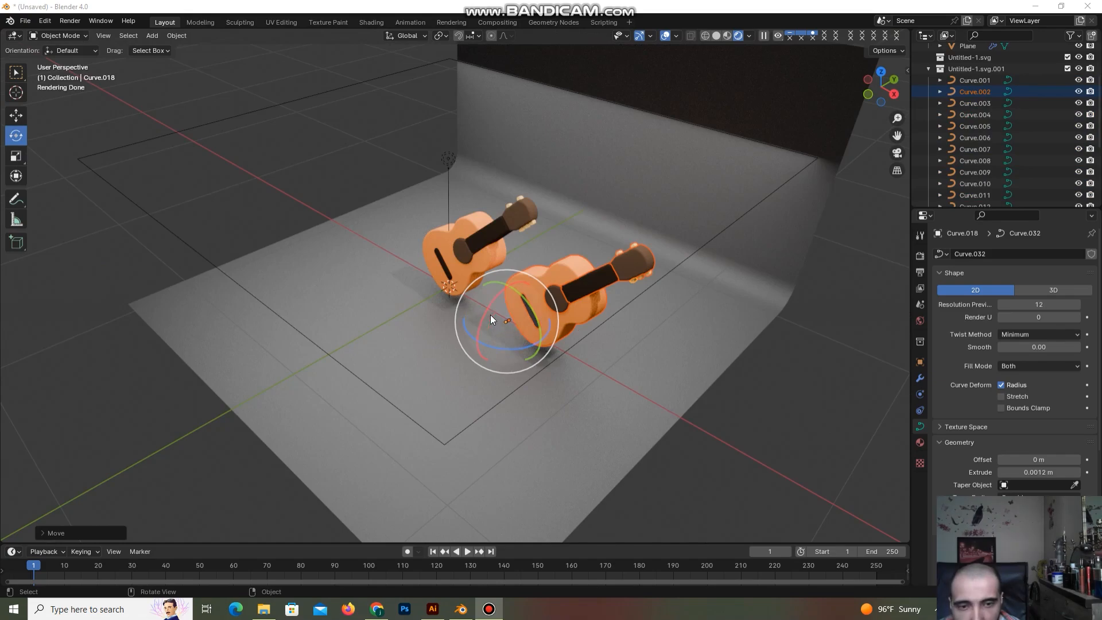
pyautogui.moveTo(486, 310); pyautogui.dragTo(498, 296)
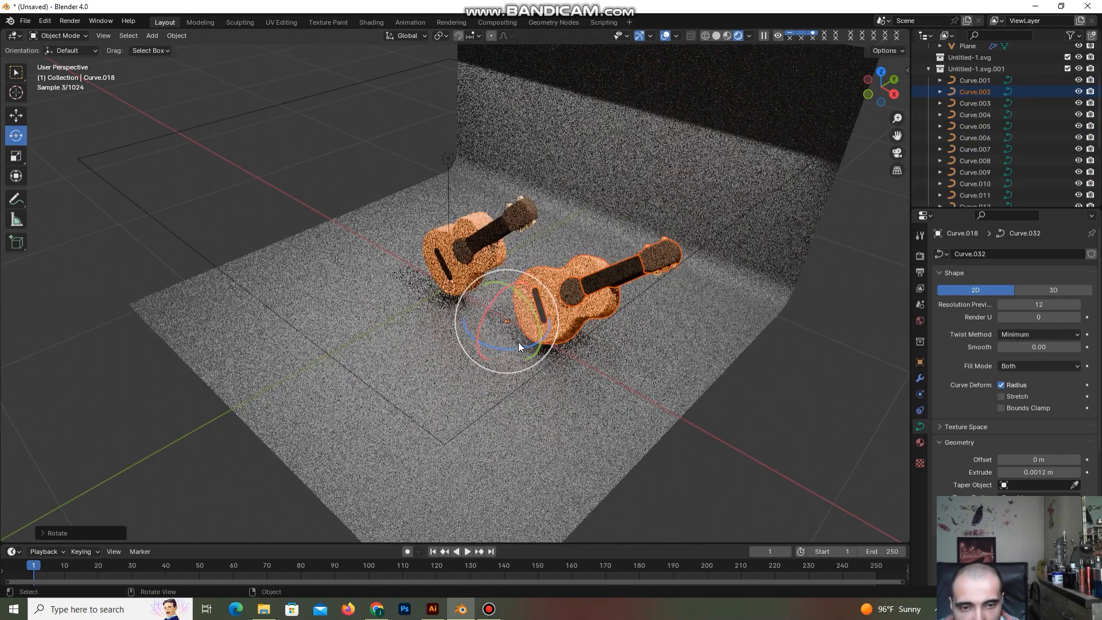
pyautogui.moveTo(515, 353); pyautogui.dragTo(512, 345)
pyautogui.moveTo(516, 338); pyautogui.dragTo(506, 373)
pyautogui.moveTo(865, 98); pyautogui.dragTo(893, 119)
pyautogui.moveTo(525, 299)
pyautogui.mouseDown()
pyautogui.moveTo(517, 313)
pyautogui.moveTo(520, 301)
pyautogui.mouseUp()
pyautogui.moveTo(541, 353); pyautogui.dragTo(519, 310)
pyautogui.moveTo(882, 105); pyautogui.dragTo(886, 81)
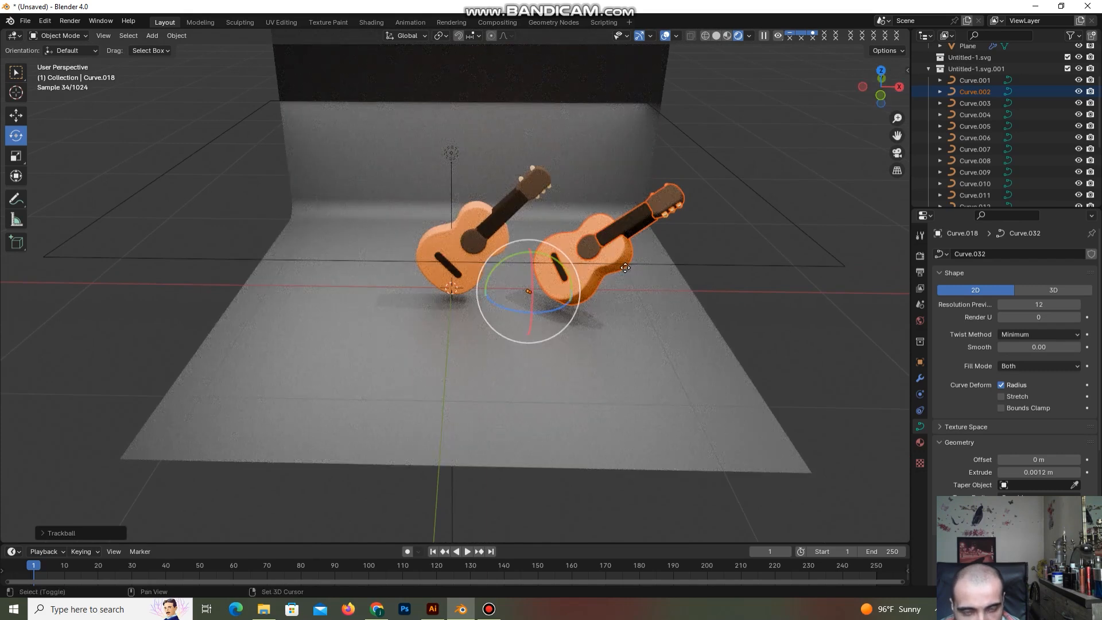
# Duplicate the rotated guitar and move the copy about 1.35 m along negative X, to the other side of the original.
pyautogui.hotkey('shift', 'd')
pyautogui.rightClick(600, 293)
pyautogui.click(11, 117)
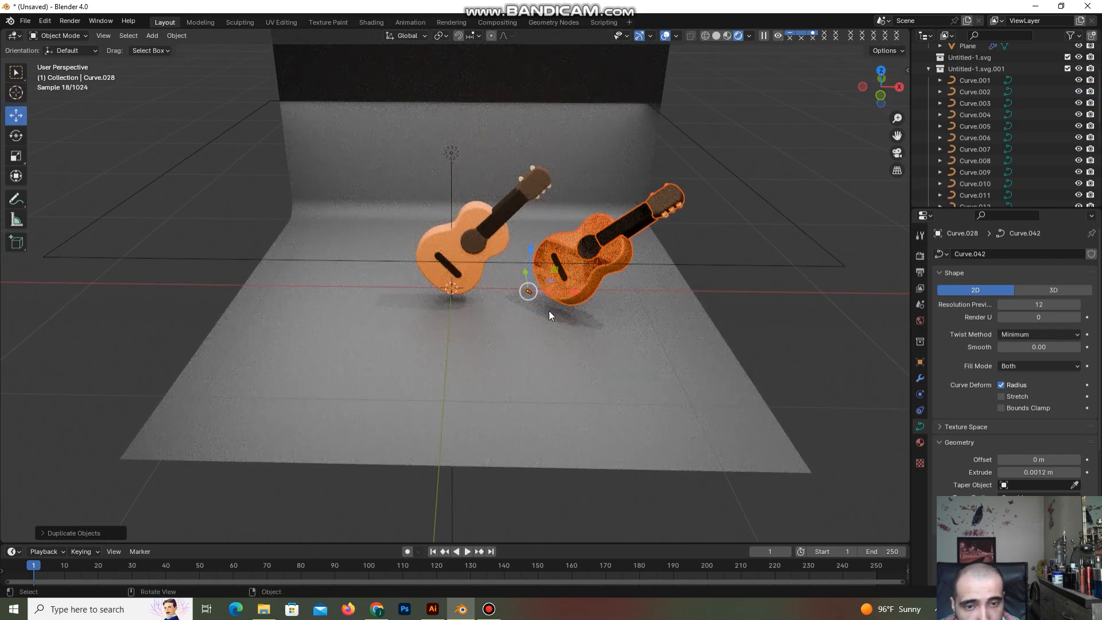
pyautogui.moveTo(564, 290); pyautogui.dragTo(314, 295)
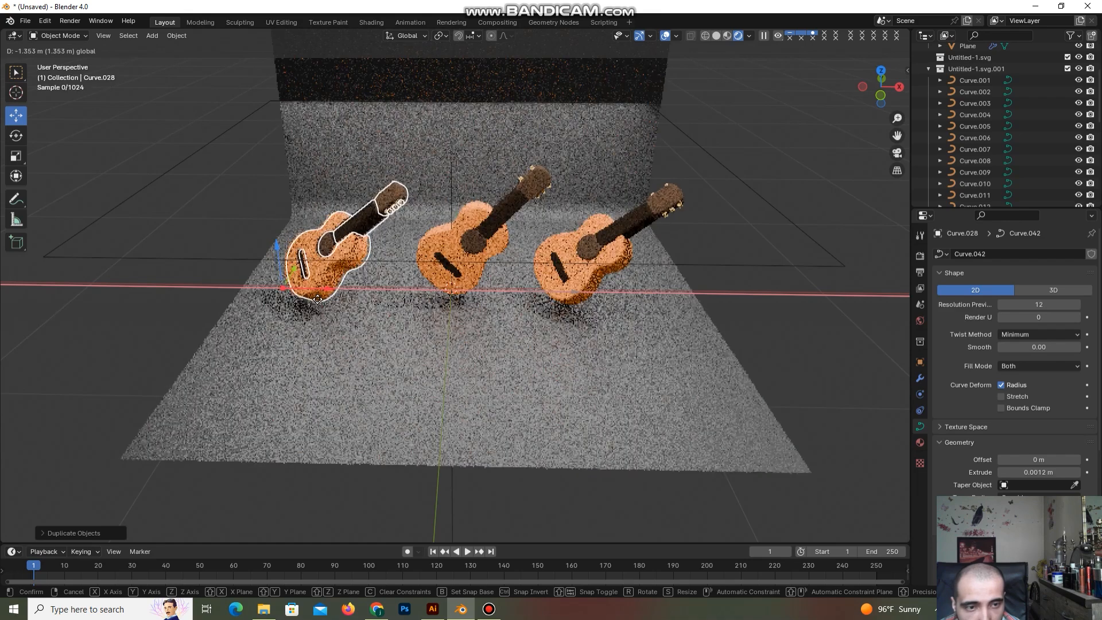
# Rotate the third guitar so its neck leans the opposite way, and move it along X closer to the middle guitar.
pyautogui.hotkey('shift', 'space')
pyautogui.press('r')
pyautogui.moveTo(290, 305); pyautogui.dragTo(305, 215)
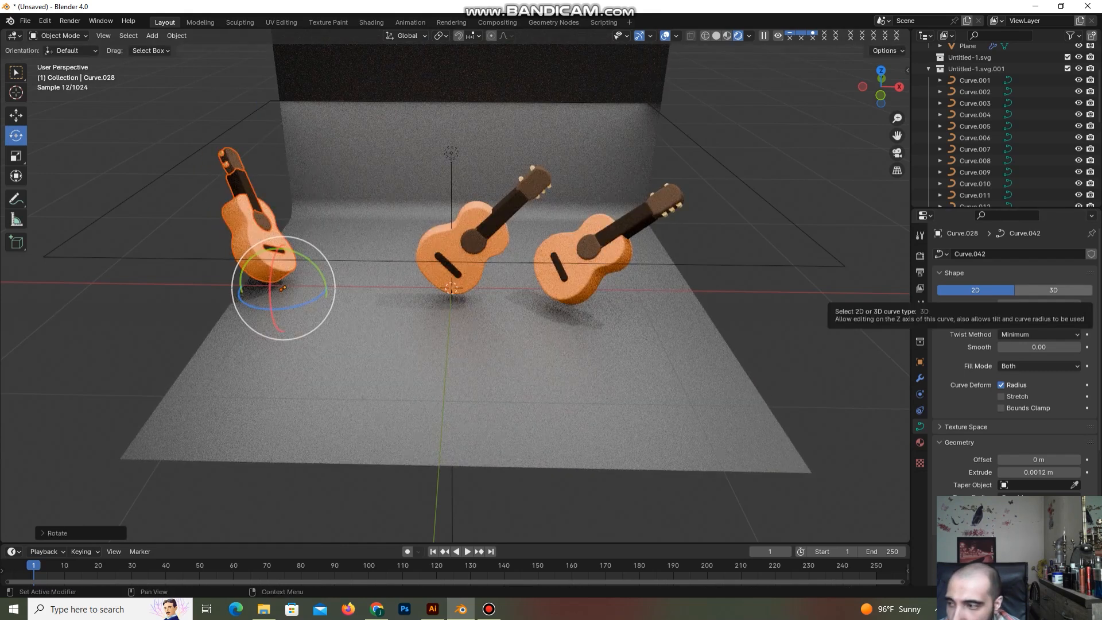
pyautogui.click(16, 115)
pyautogui.moveTo(301, 288); pyautogui.dragTo(370, 296)
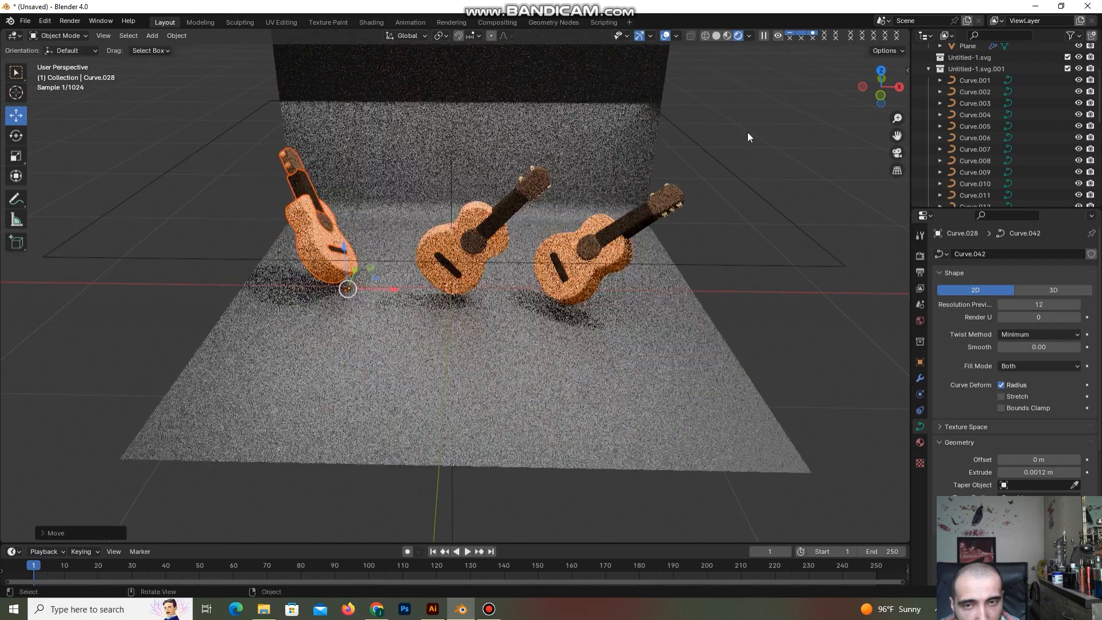
# Move the third guitar along Y away from the backdrop wall and rotate it slightly about its vertical axis.
pyautogui.moveTo(890, 87); pyautogui.dragTo(883, 91)
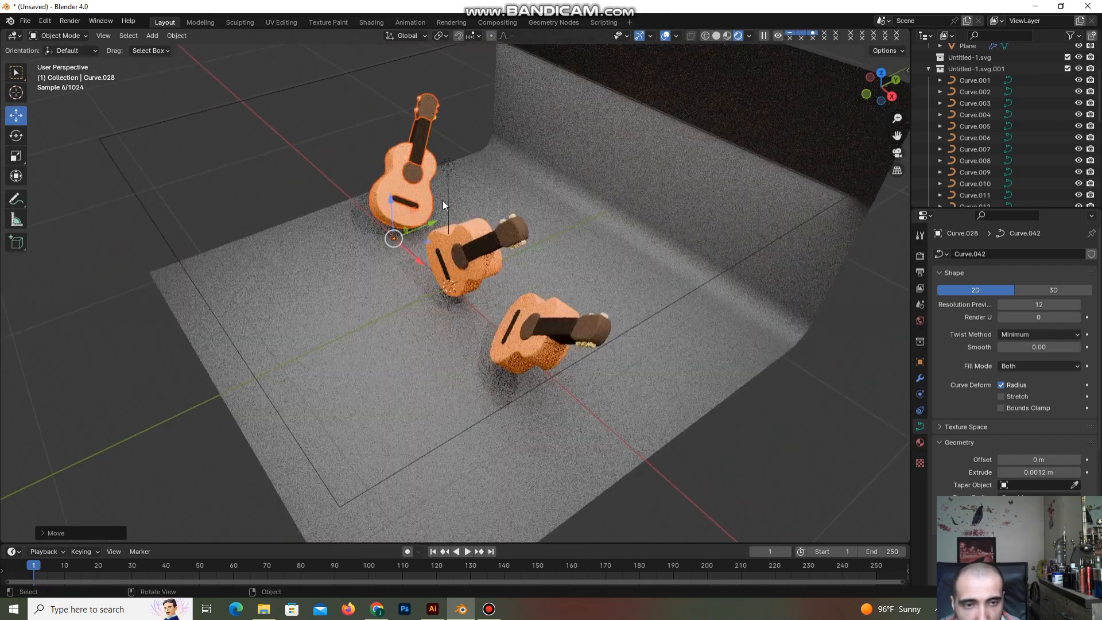
pyautogui.moveTo(429, 226); pyautogui.dragTo(389, 295)
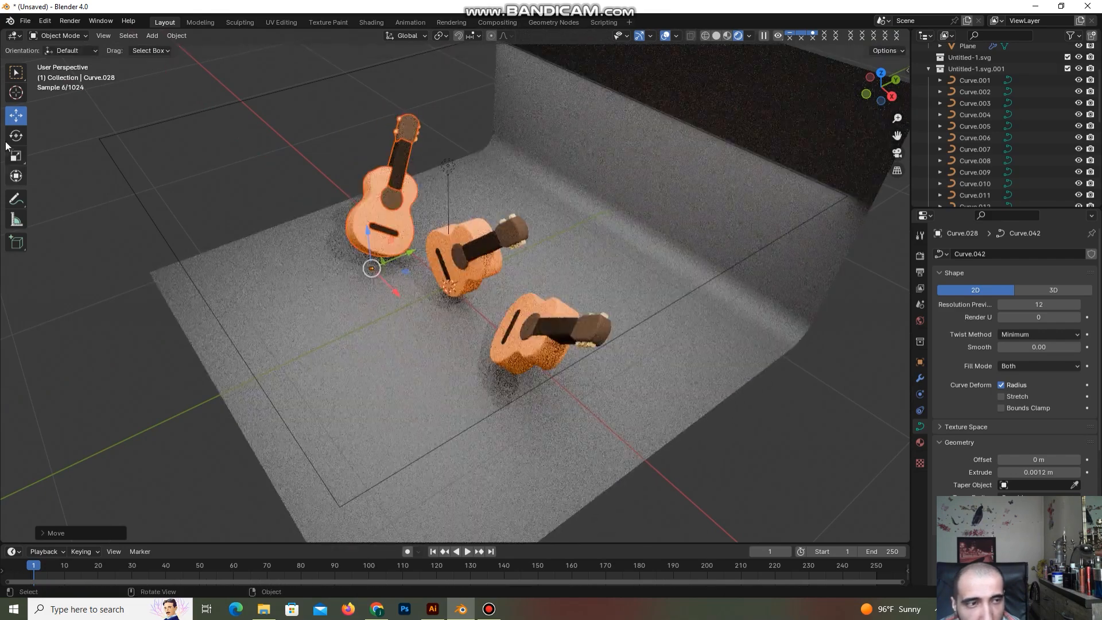
pyautogui.click(16, 136)
pyautogui.moveTo(382, 297); pyautogui.dragTo(377, 294)
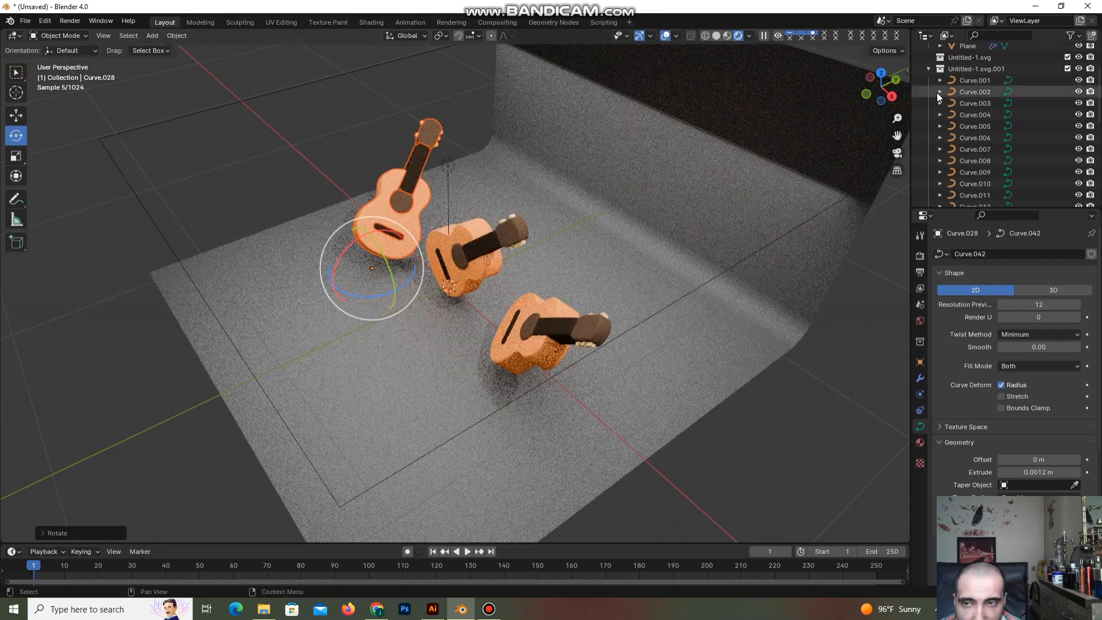
# Rotate the third guitar so its neck leans toward the middle guitar, and move it along negative X, farther from the middle guitar.
pyautogui.moveTo(884, 89); pyautogui.dragTo(864, 109)
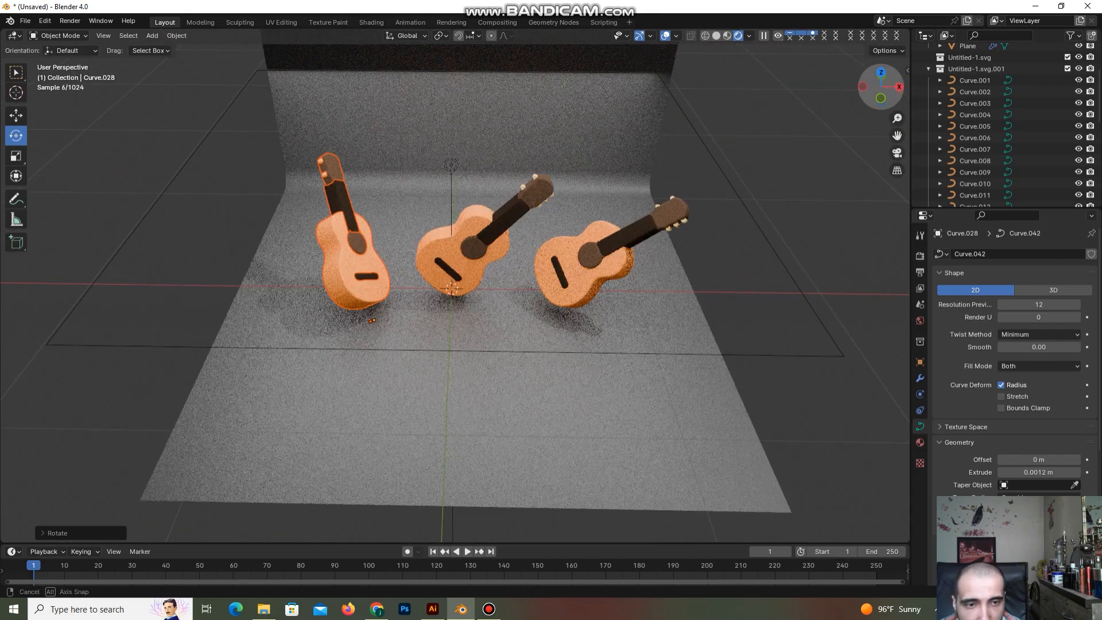
pyautogui.moveTo(408, 336); pyautogui.dragTo(354, 322)
pyautogui.click(14, 118)
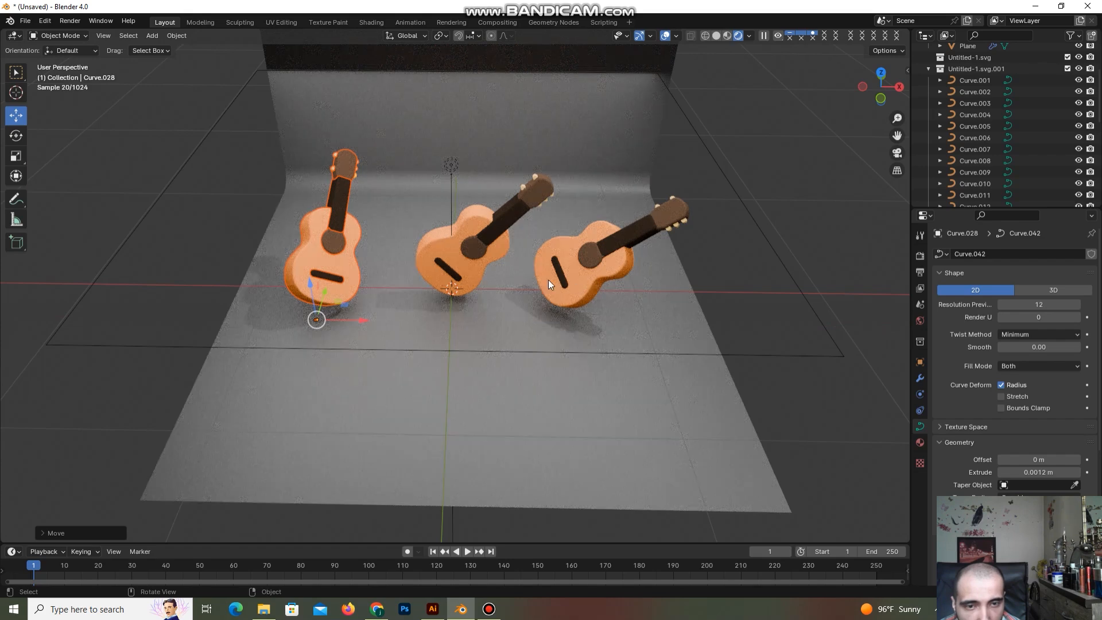
pyautogui.click(464, 253)
pyautogui.click(349, 271)
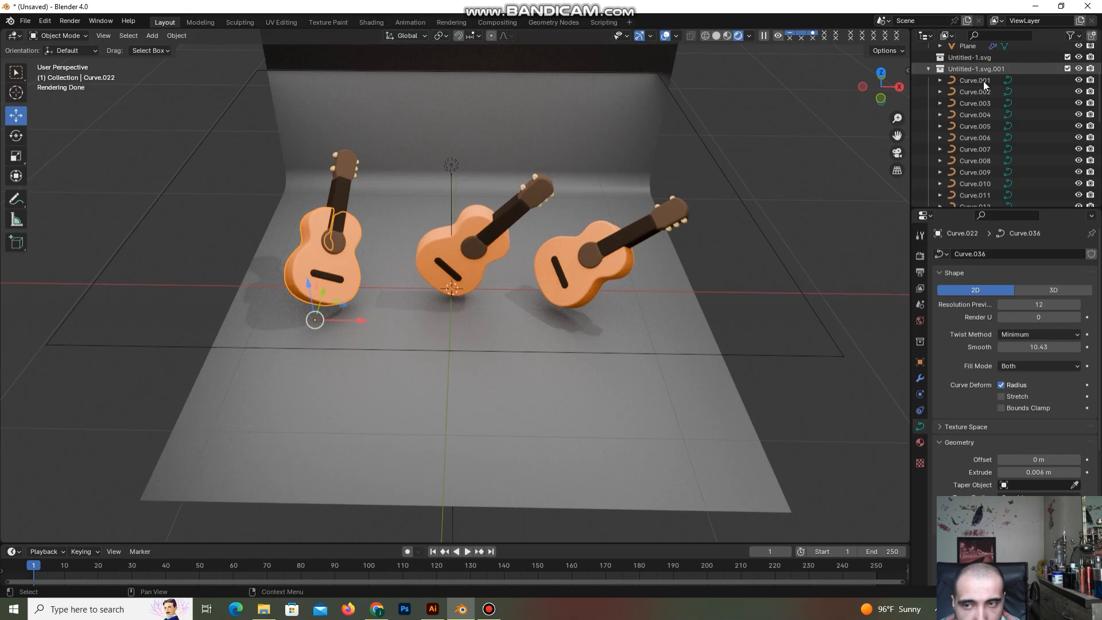
# Scale up the curved backdrop plane so it extends well beyond the guitars on both sides.
pyautogui.moveTo(890, 97); pyautogui.dragTo(870, 110)
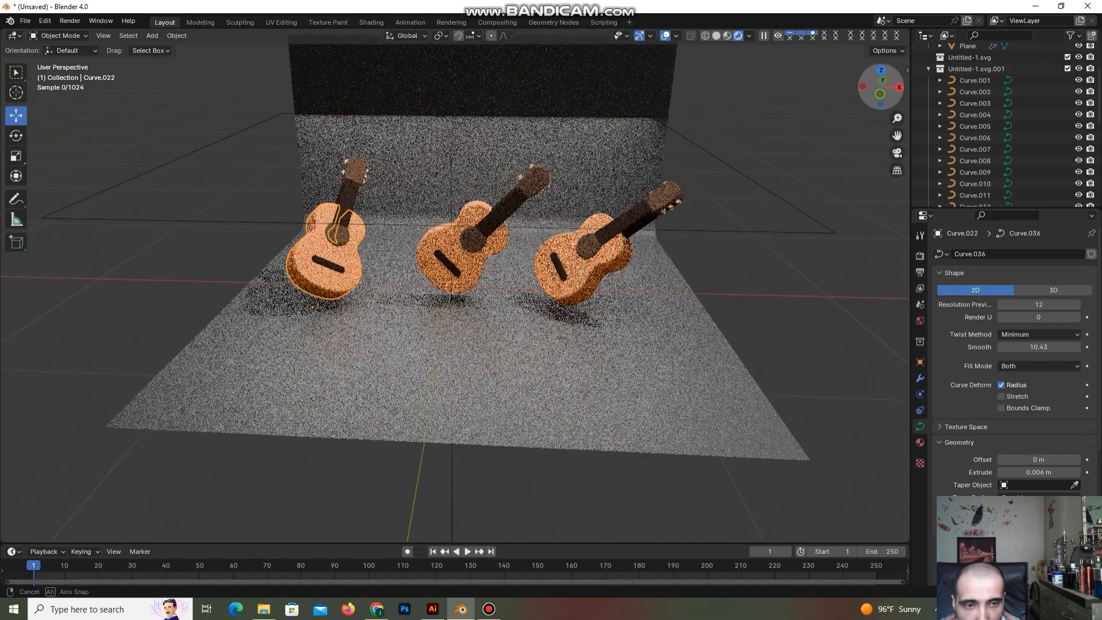
pyautogui.click(820, 150)
pyautogui.click(666, 308)
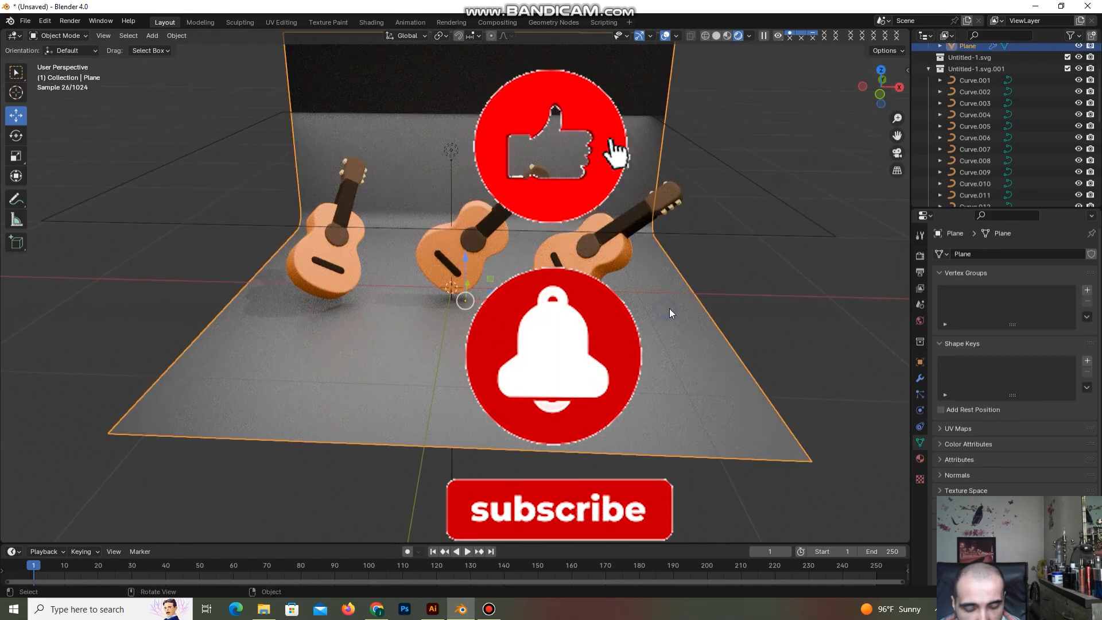
pyautogui.press('s')
pyautogui.click(798, 286)
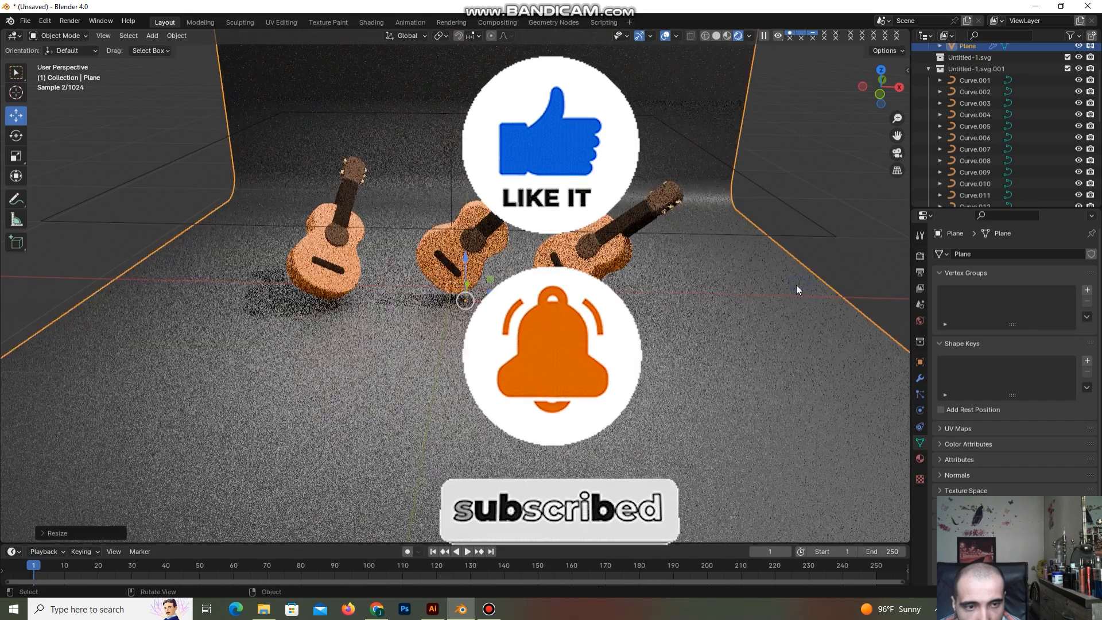
# Align the camera to a front view of the guitars and move it about 0.3 m, mostly along X, to frame all three.
pyautogui.moveTo(897, 135); pyautogui.dragTo(928, 194)
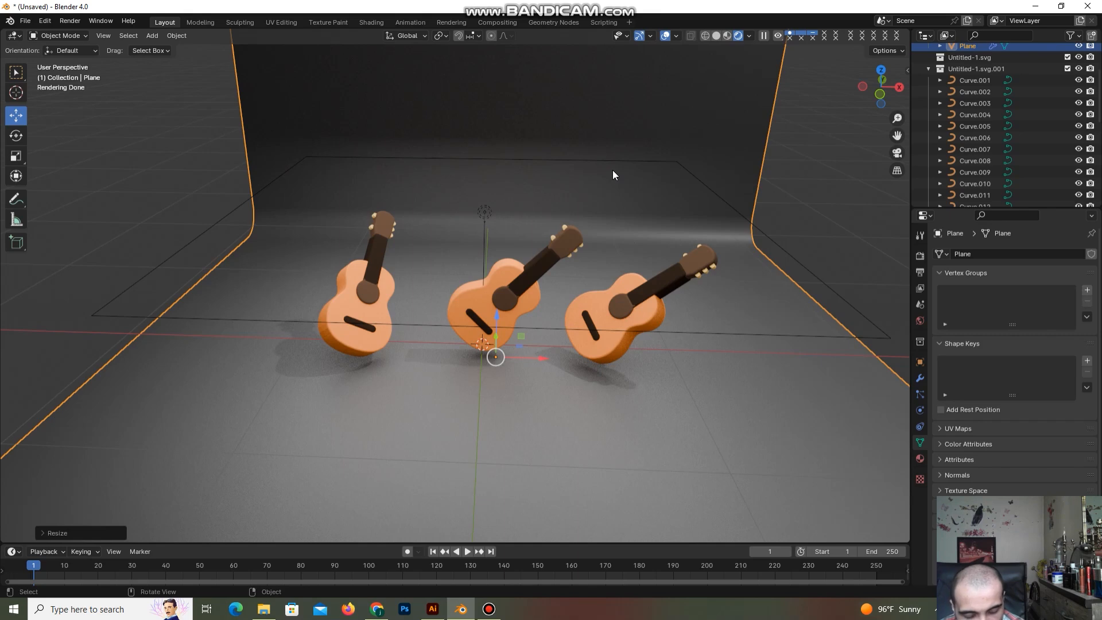
pyautogui.press('KP_0')
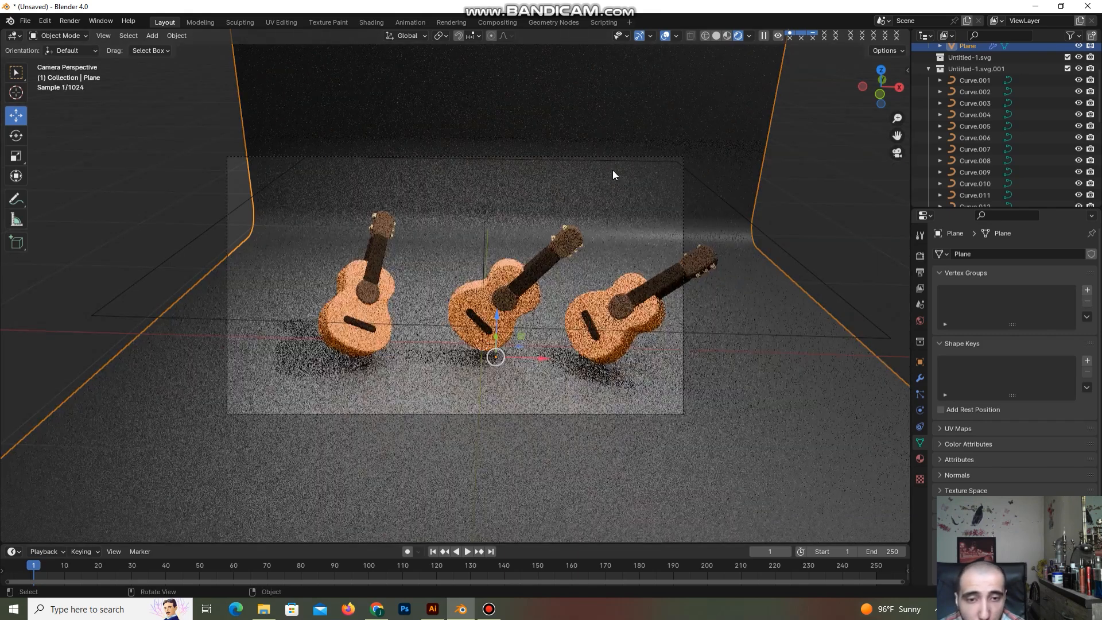
pyautogui.click(531, 413)
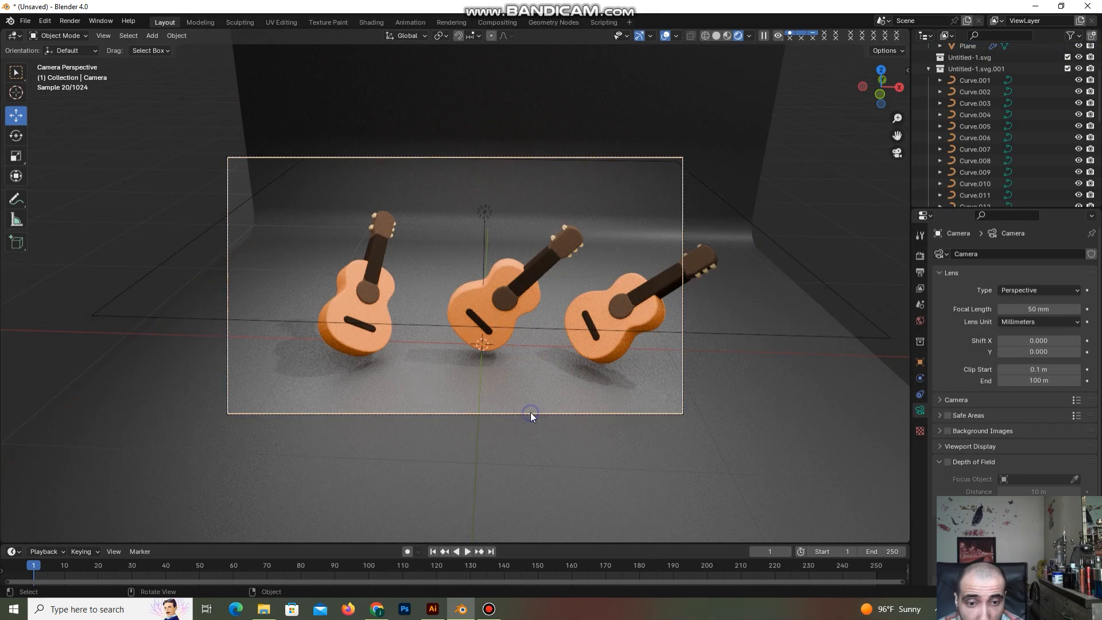
pyautogui.press('g')
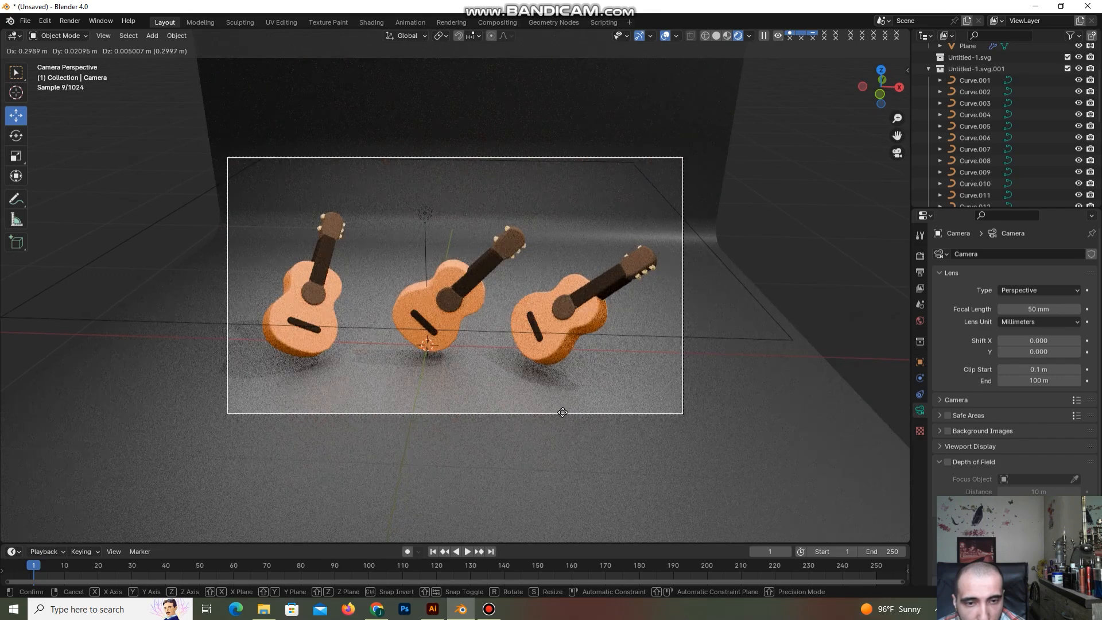
pyautogui.click(562, 413)
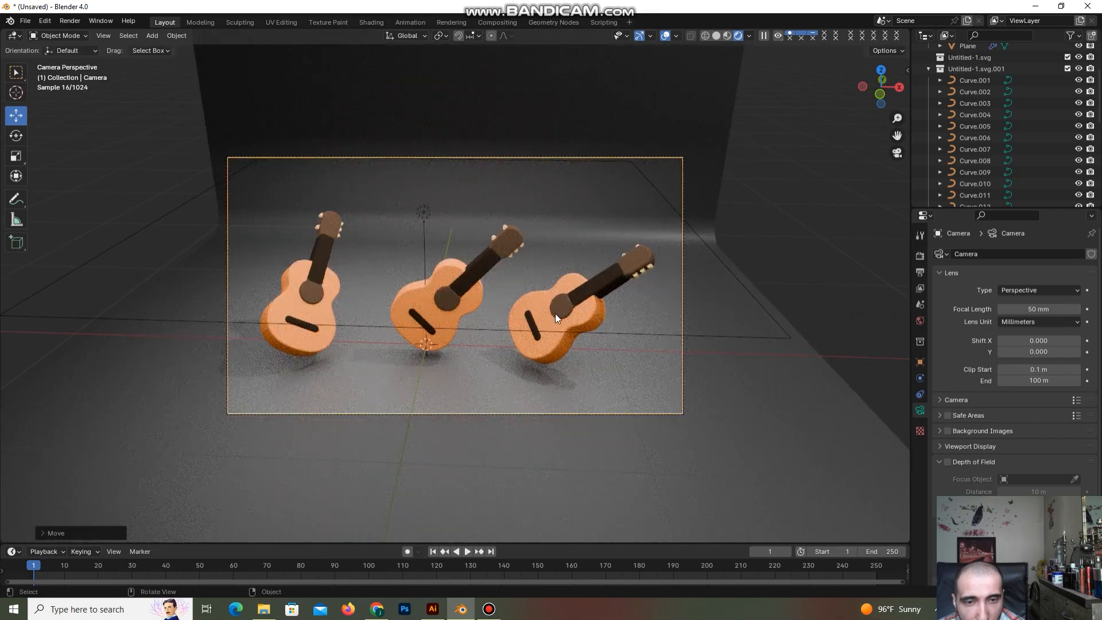
# Render a still image of the three guitars from the camera and fit the whole frame in the render view.
pyautogui.scroll(-4, 556, 313)
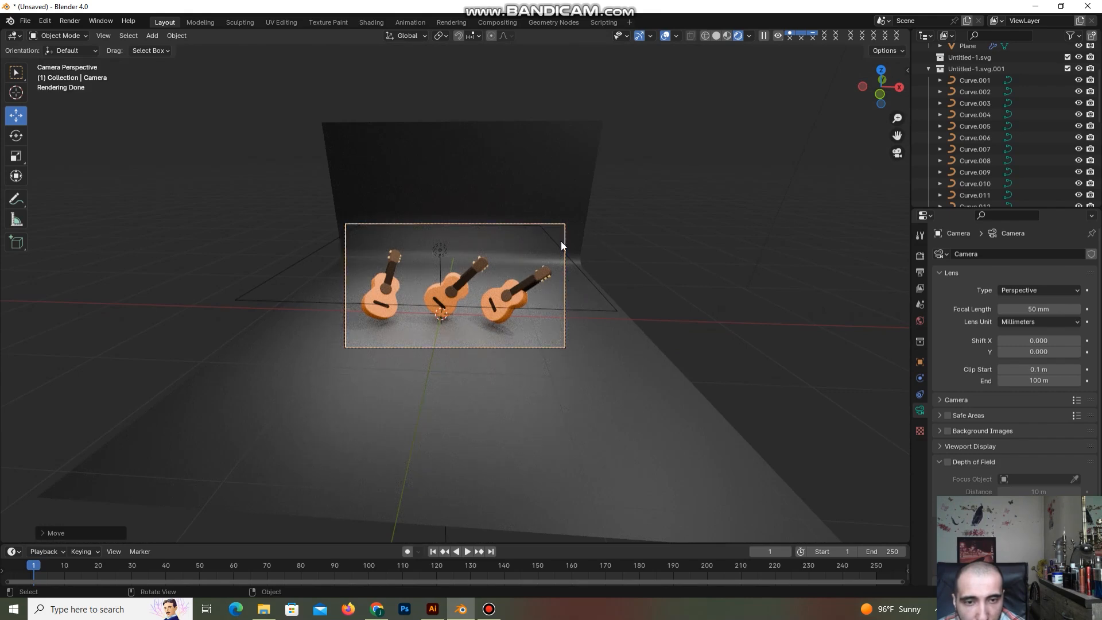
pyautogui.scroll(4, 551, 255)
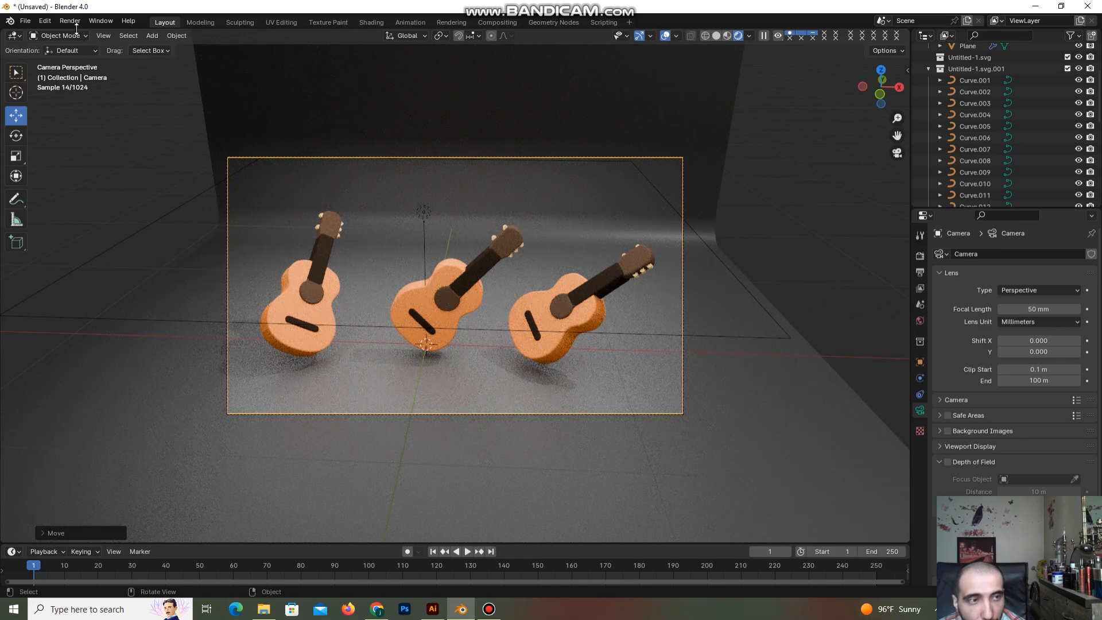
pyautogui.click(72, 22)
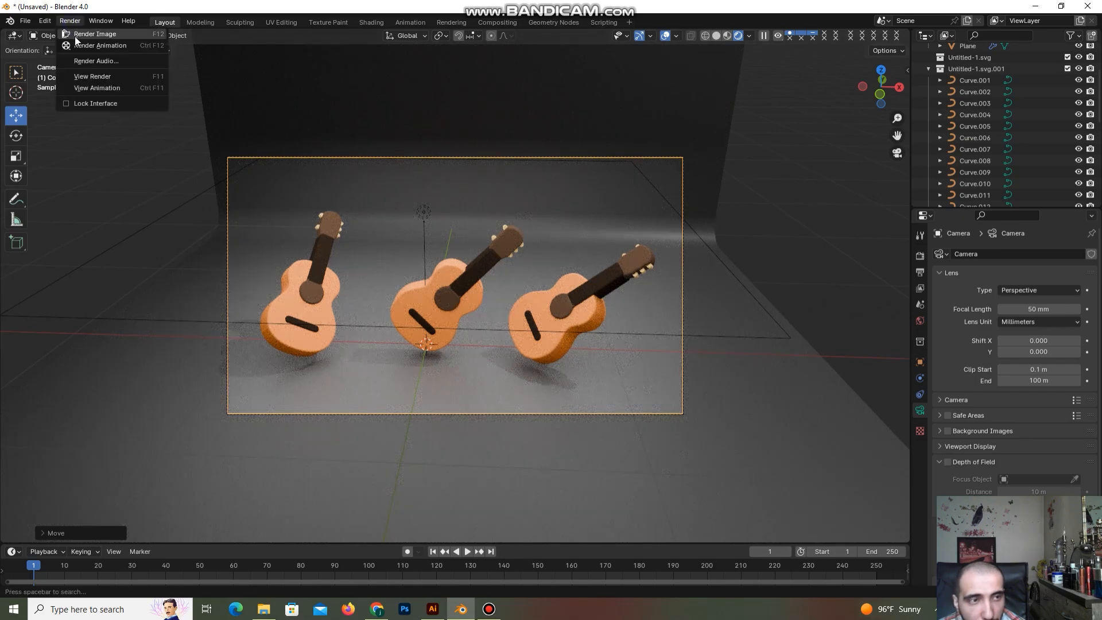
pyautogui.click(74, 35)
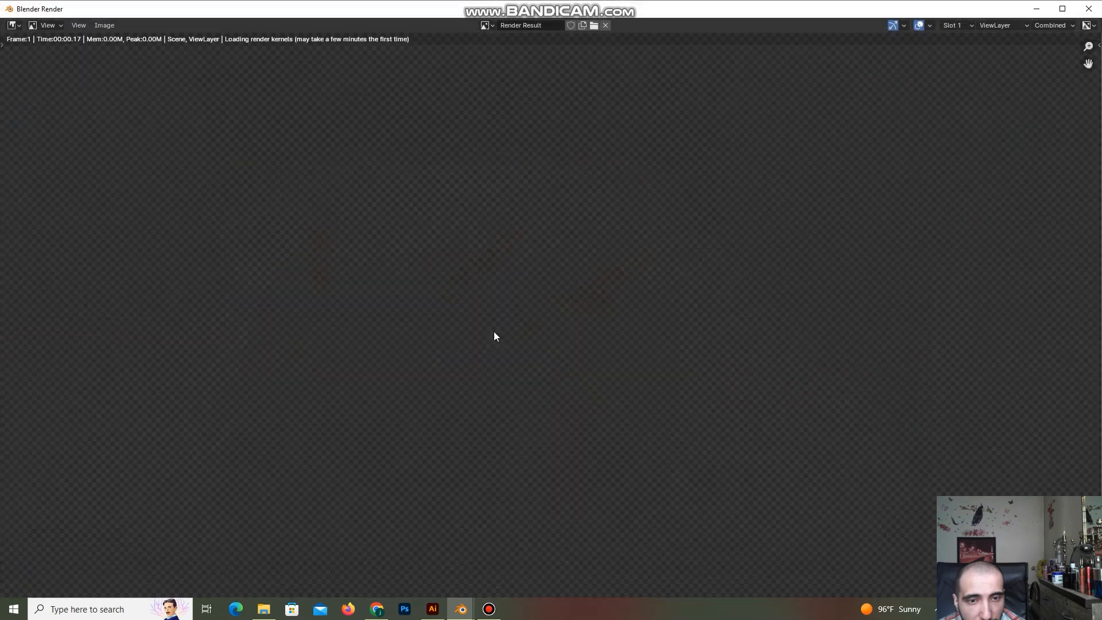
pyautogui.scroll(-2, 493, 343)
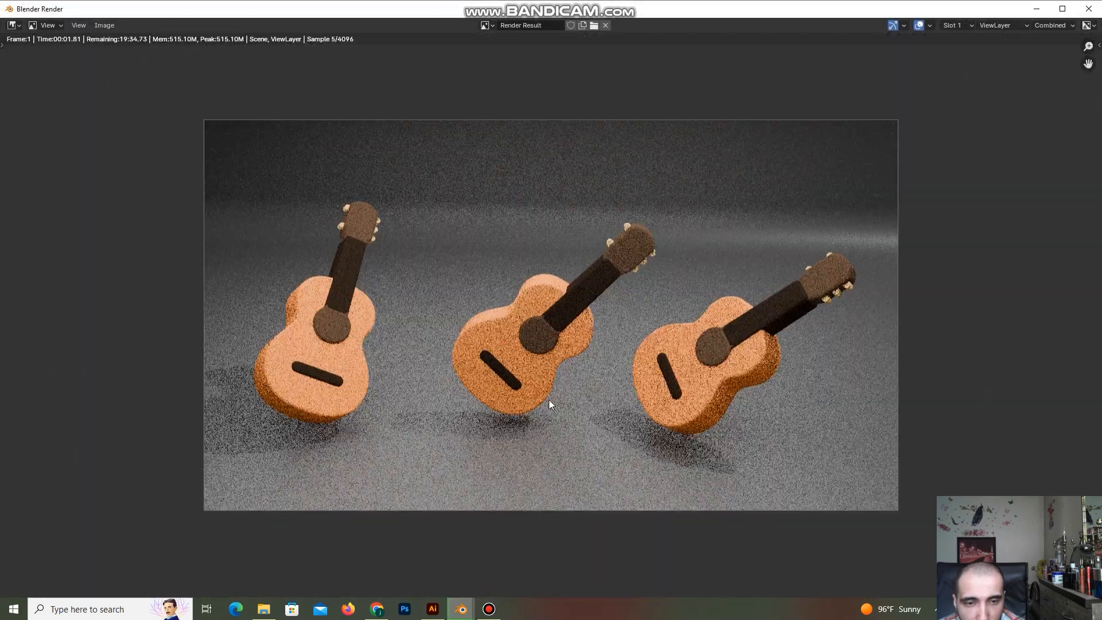